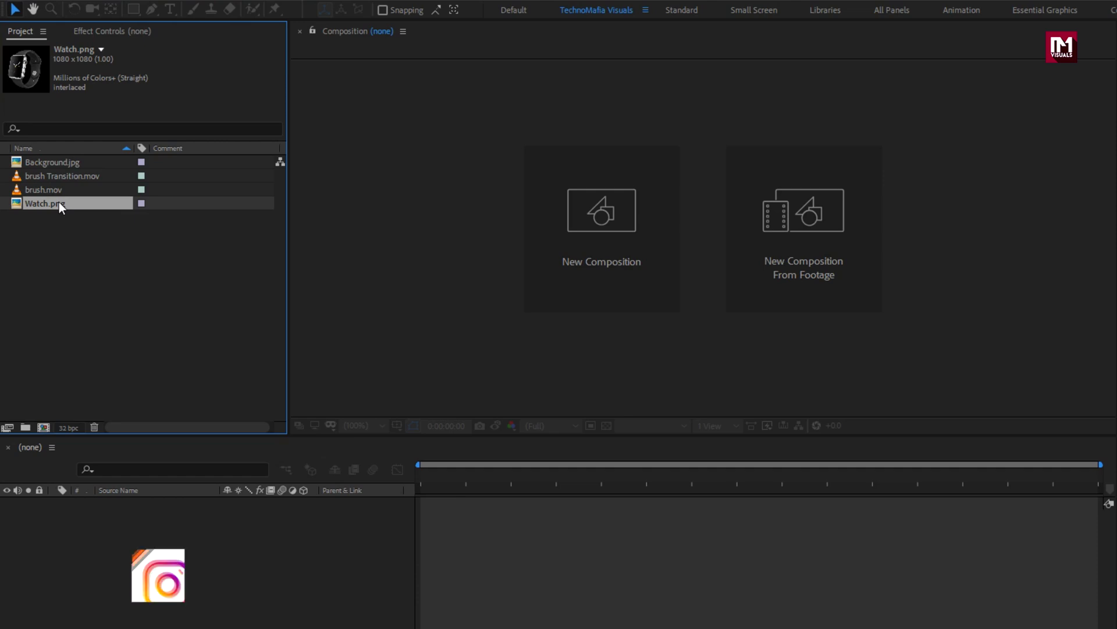
Create a 1920 x 1080, 30 fps composition named Product_preview with a 5-second duration
left_click(658, 204)
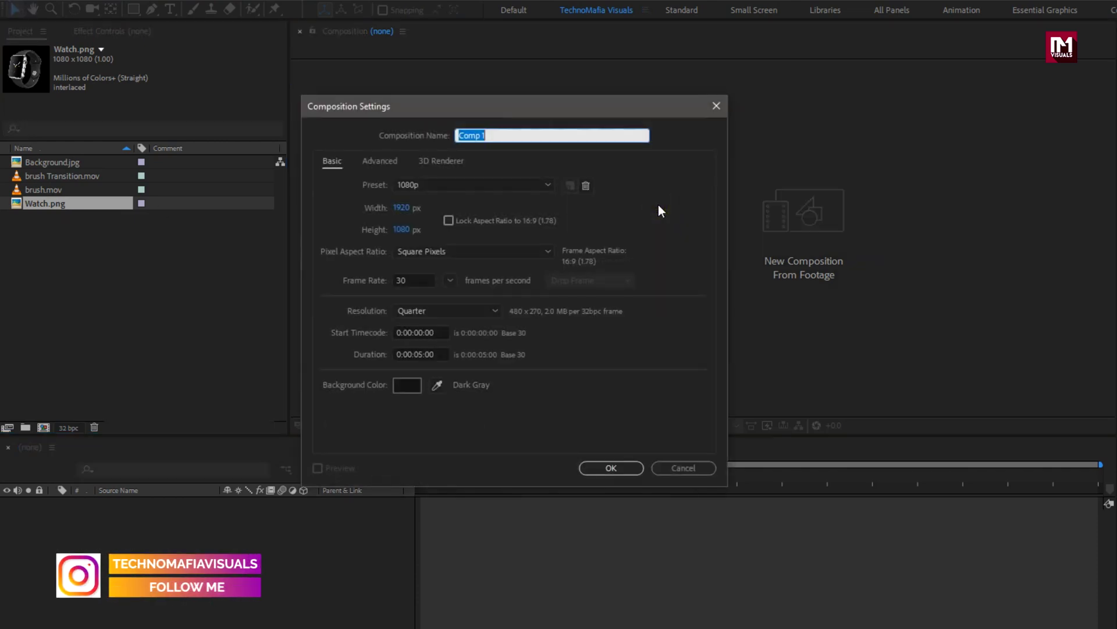
type("Product")
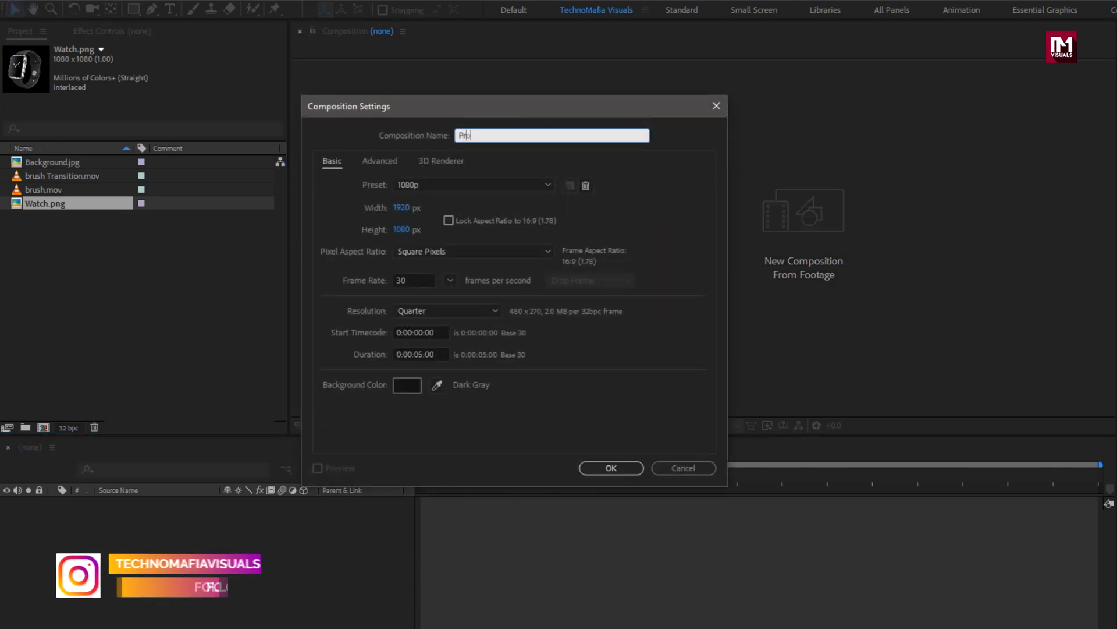
type("_preview")
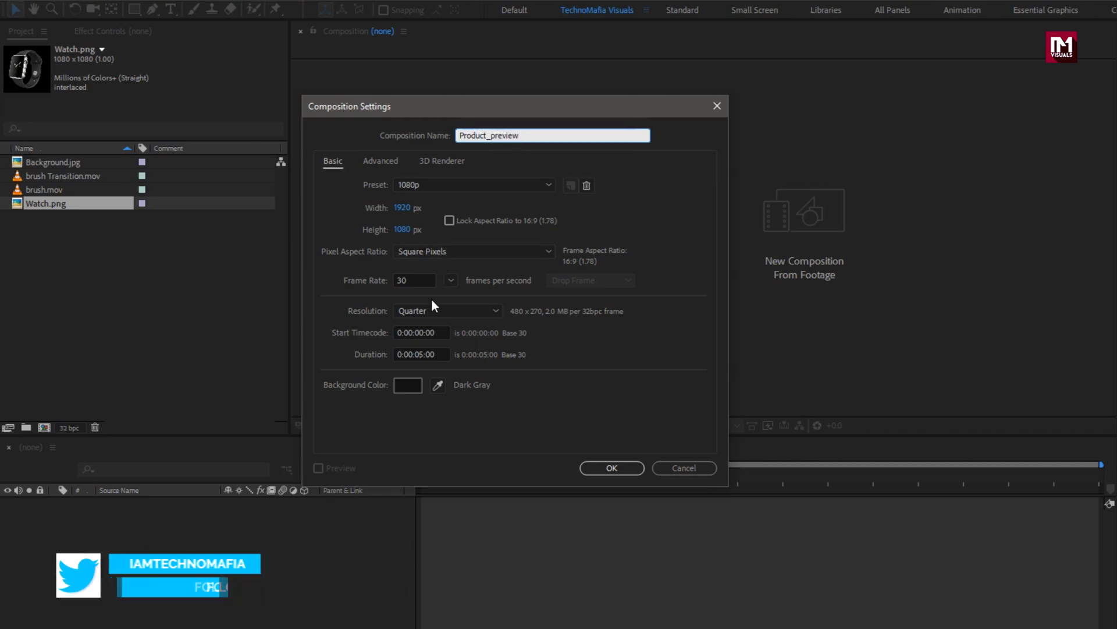
left_click(630, 472)
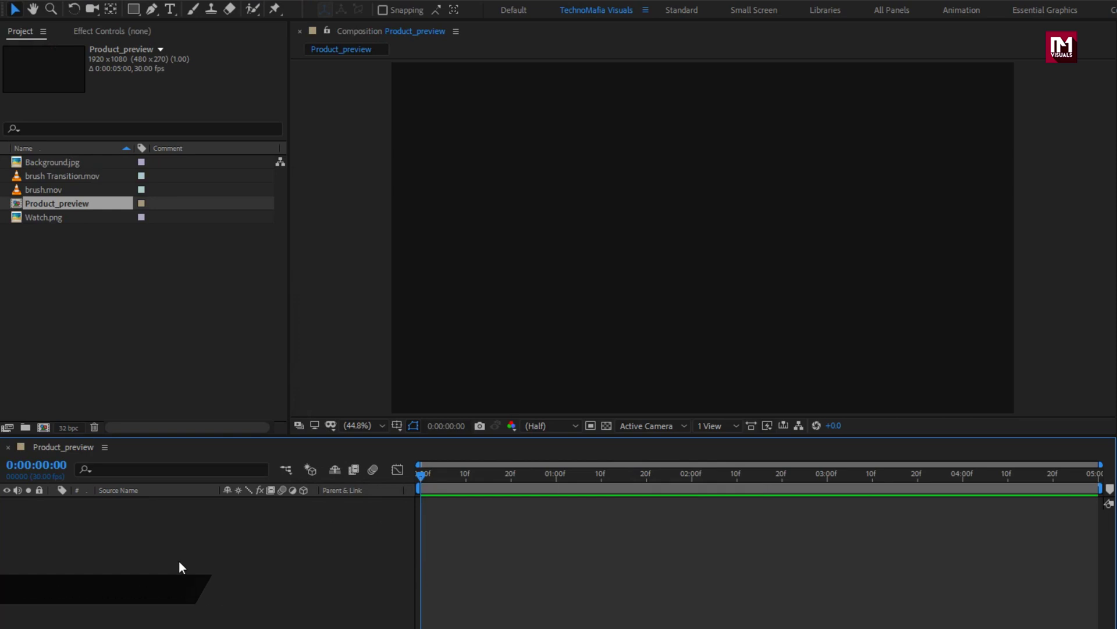
Add a black 1920 x 1080 solid layer named BG to the composition
right_click(146, 566)
mouse_move(203, 408)
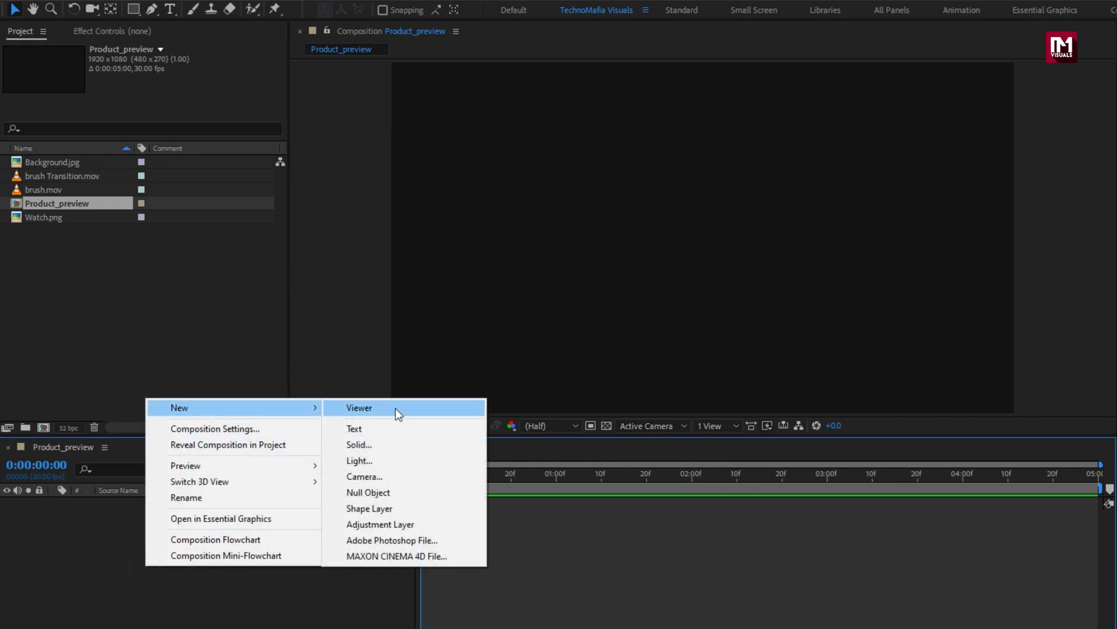
left_click(396, 449)
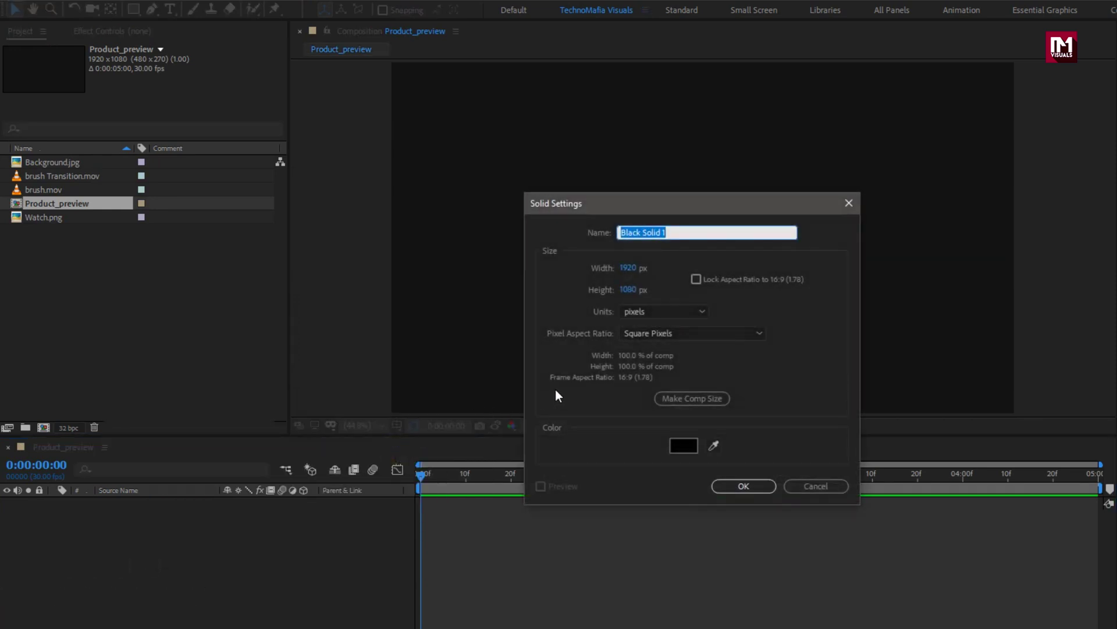
type("BG")
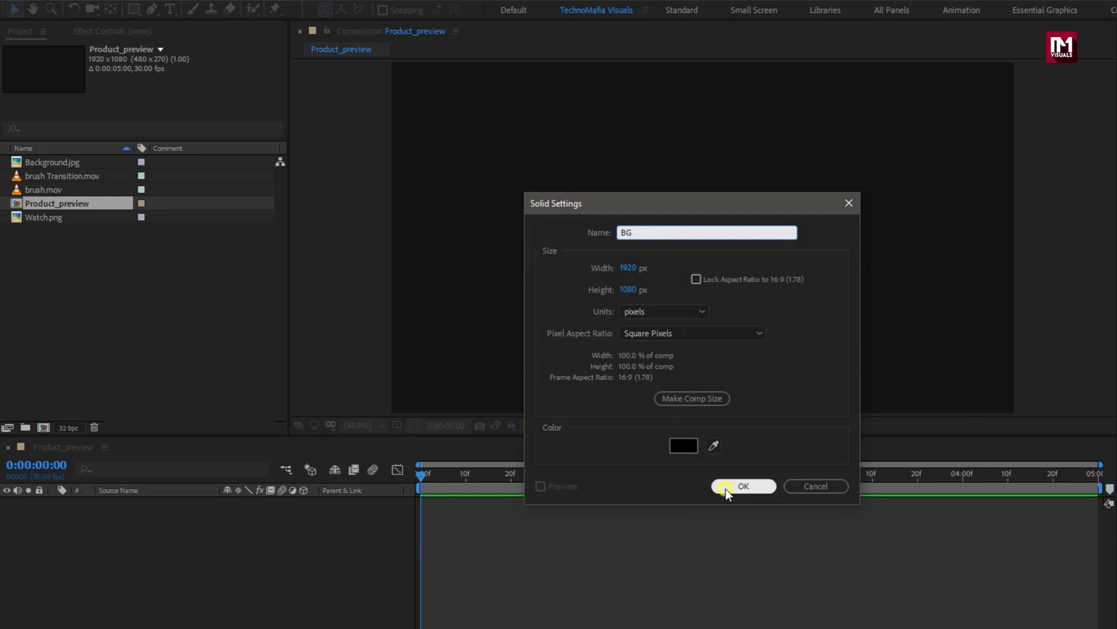
left_click(744, 486)
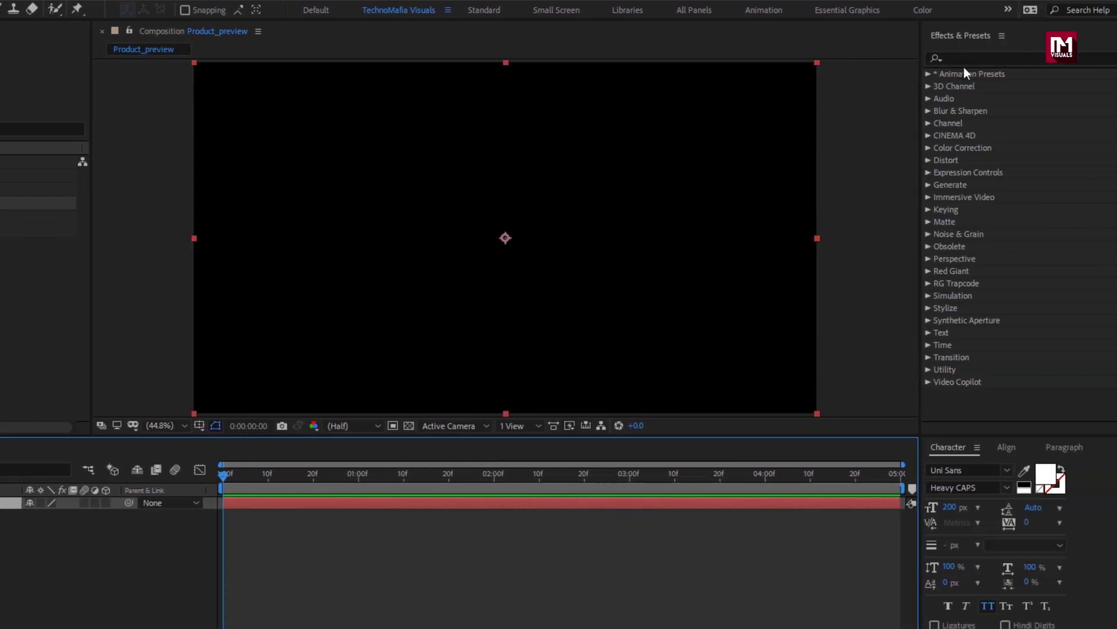
Apply the Fill effect to the BG solid and set its color to near-black
left_click(965, 59)
type("fill")
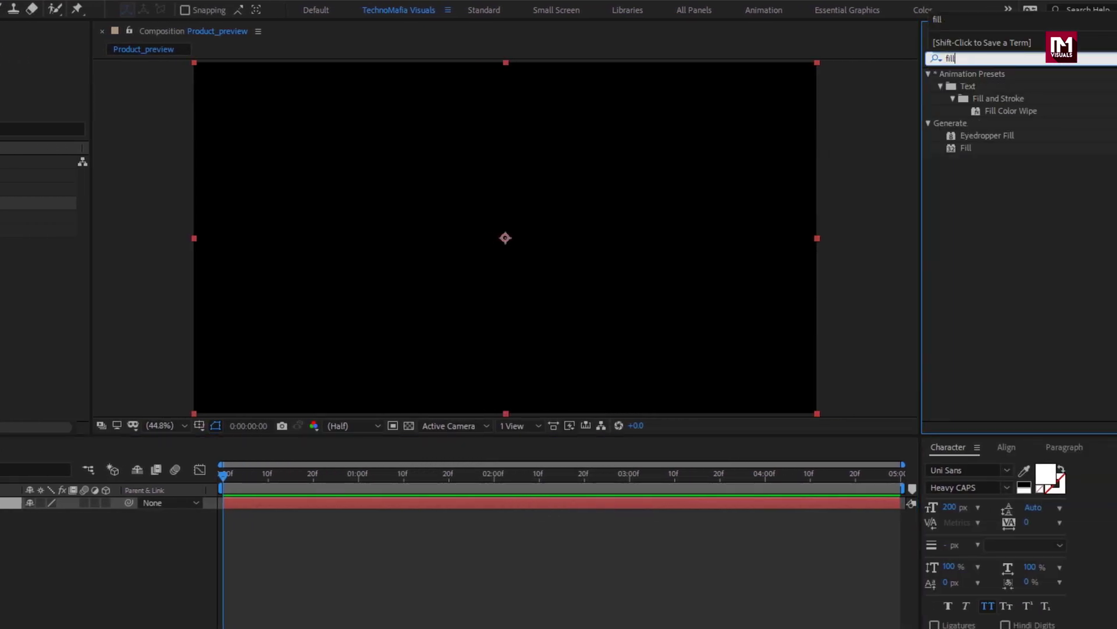
double_click(966, 148)
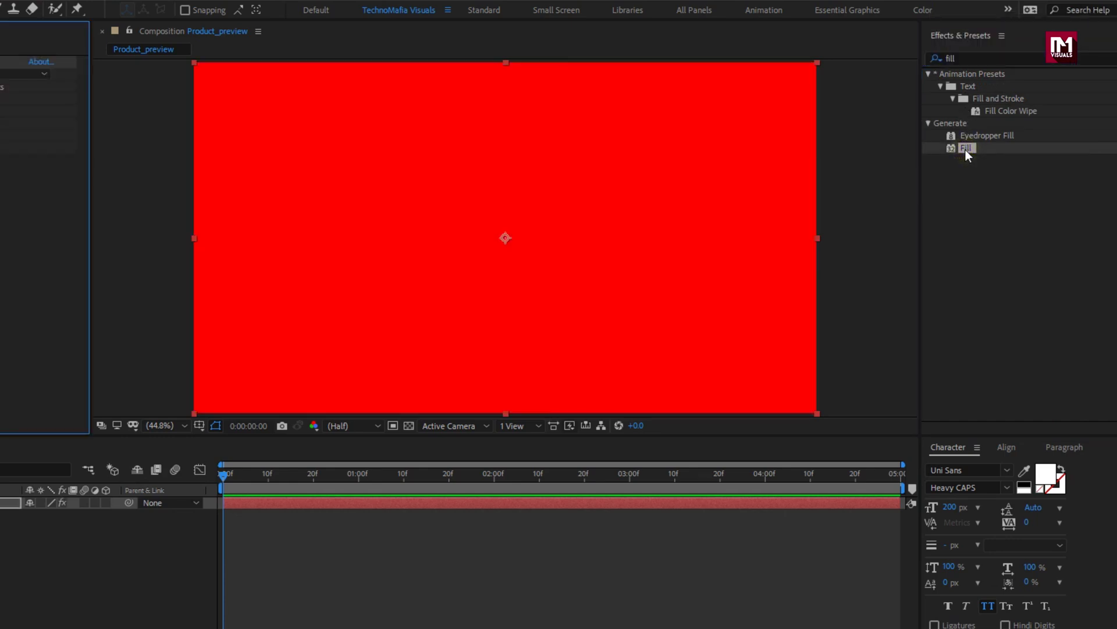
left_click(163, 98)
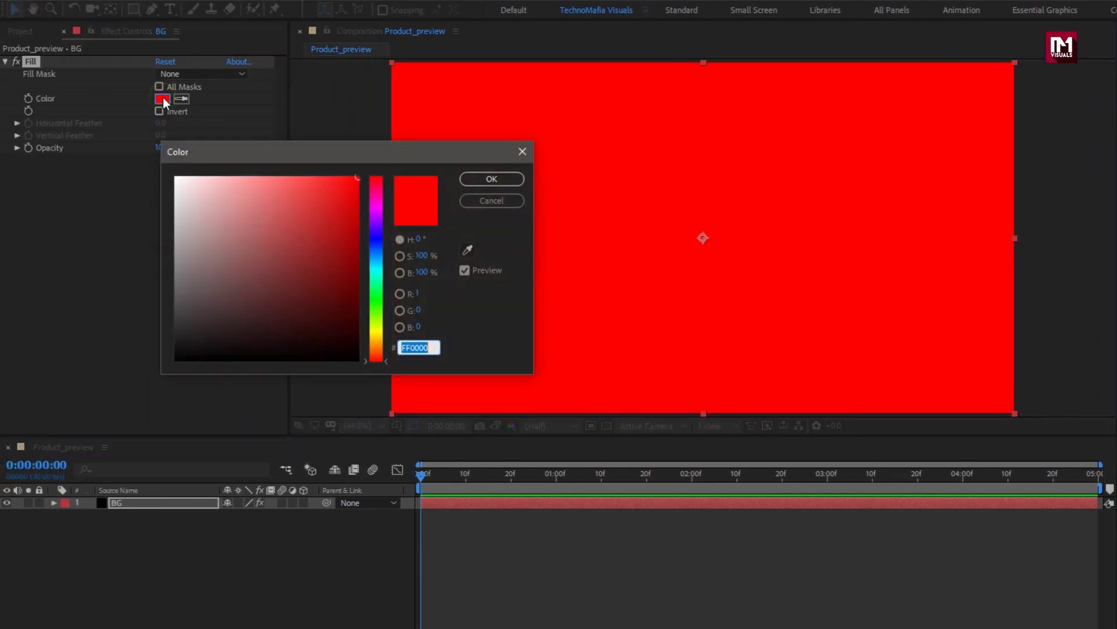
left_click_drag(208, 278, 175, 359)
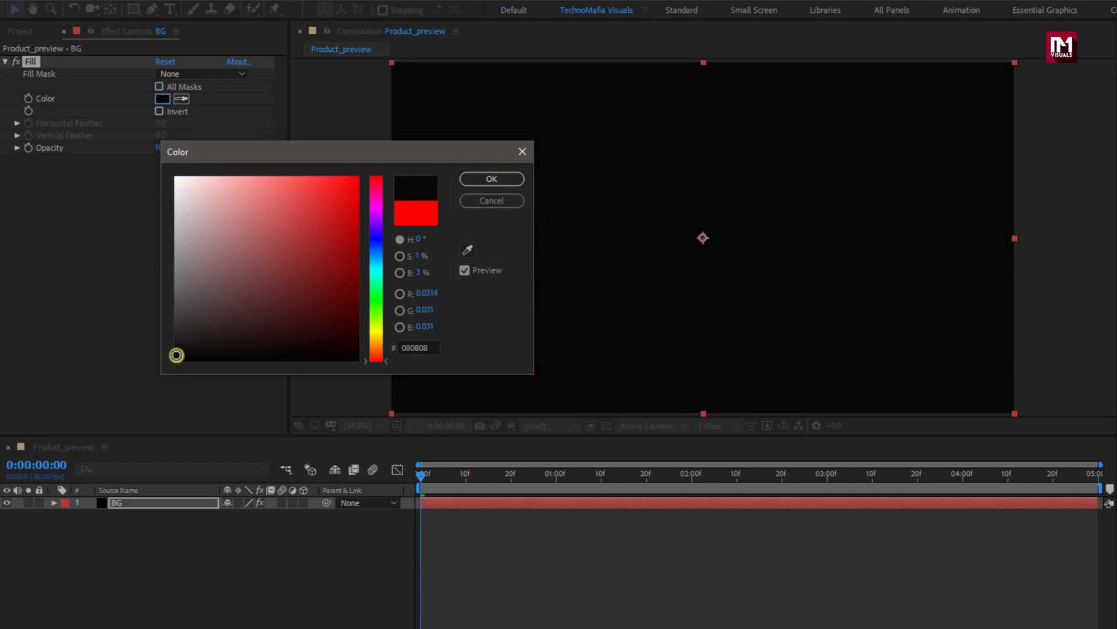
left_click(484, 180)
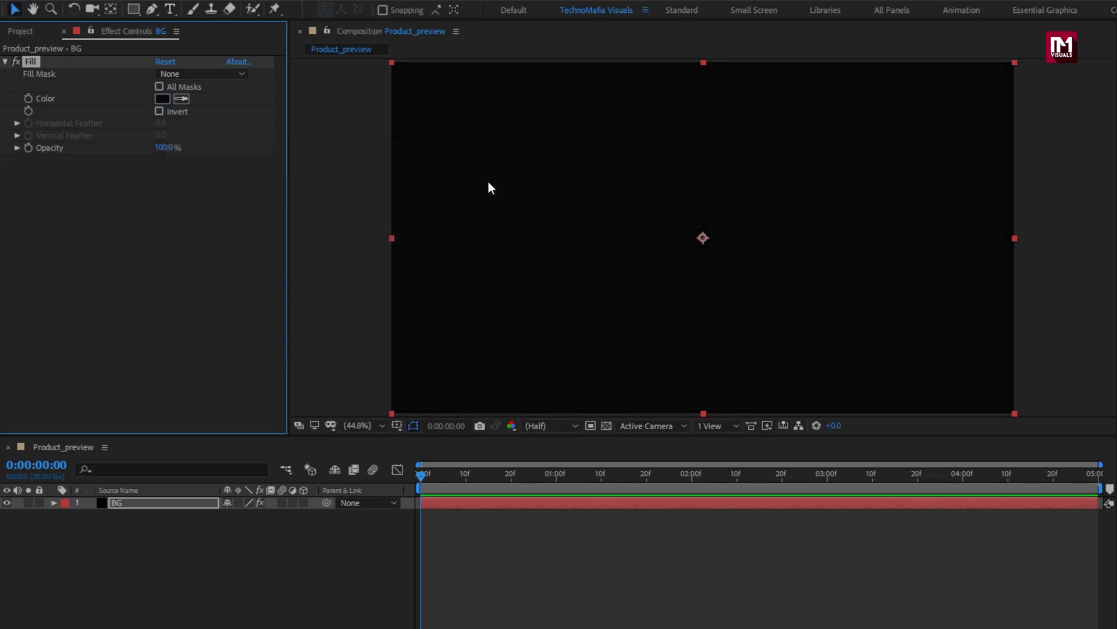
Add brush Transition.mov to the composition as a layer above the BG solid
left_click(27, 30)
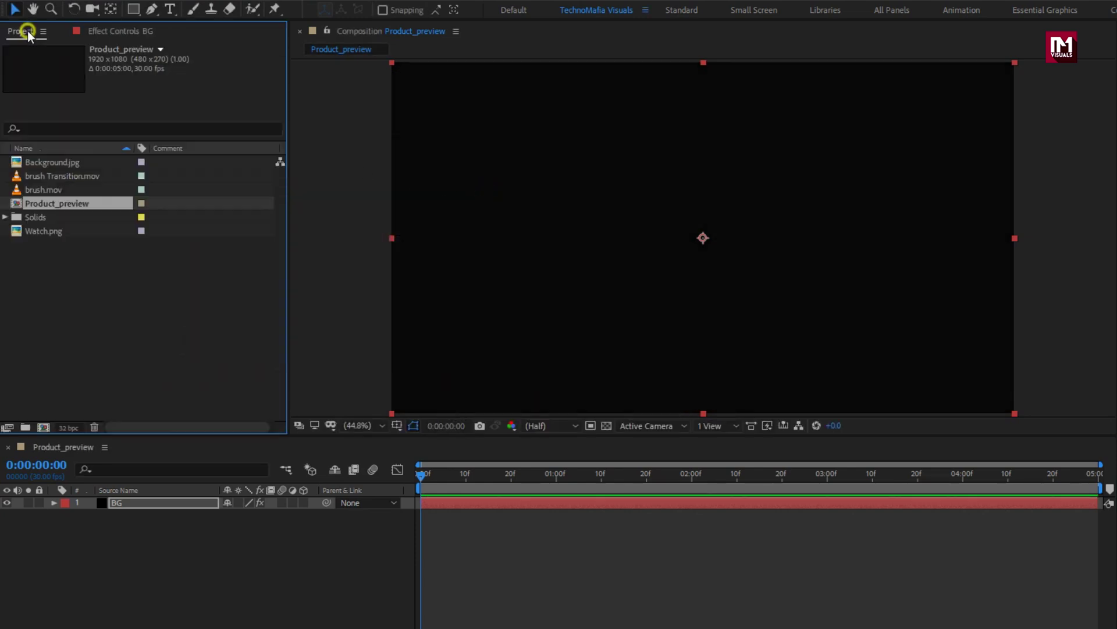
left_click(46, 176)
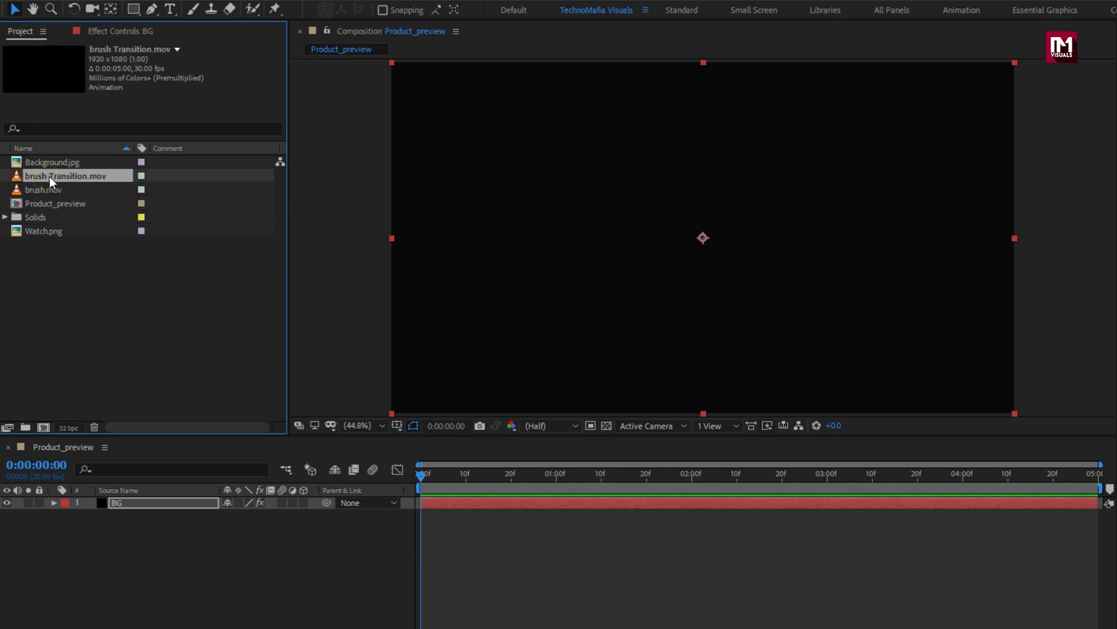
left_click_drag(142, 487, 145, 499)
Apply the Fill effect to the brush Transition.mov layer and set its color to a slightly darker red
left_click(961, 148)
left_click_drag(264, 481, 421, 481)
left_click_drag(620, 481, 574, 483)
left_click(165, 99)
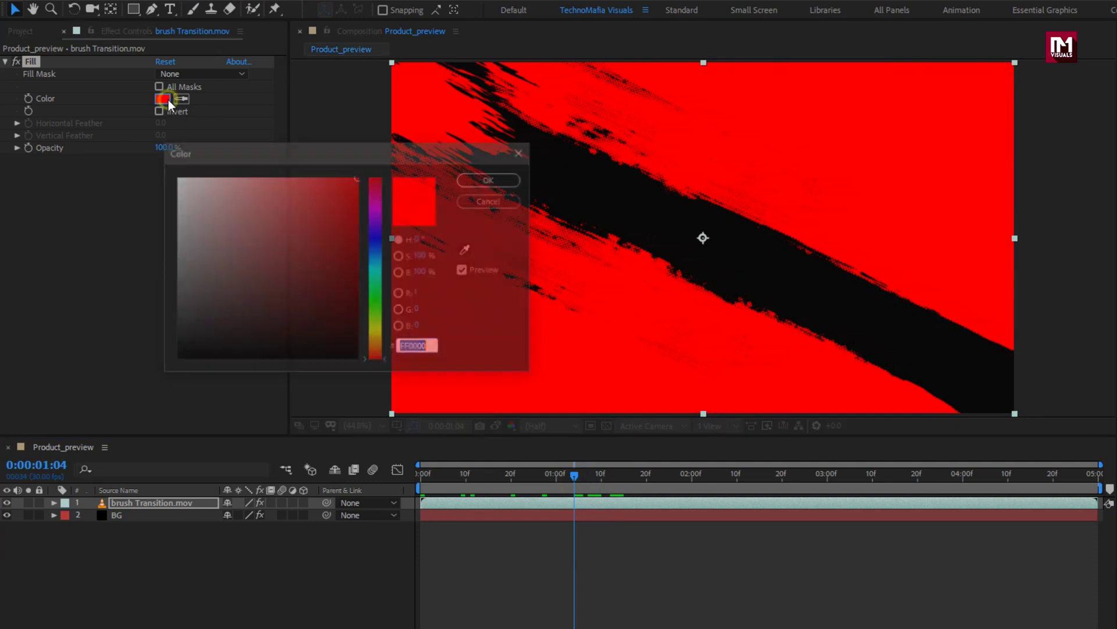
left_click(354, 201)
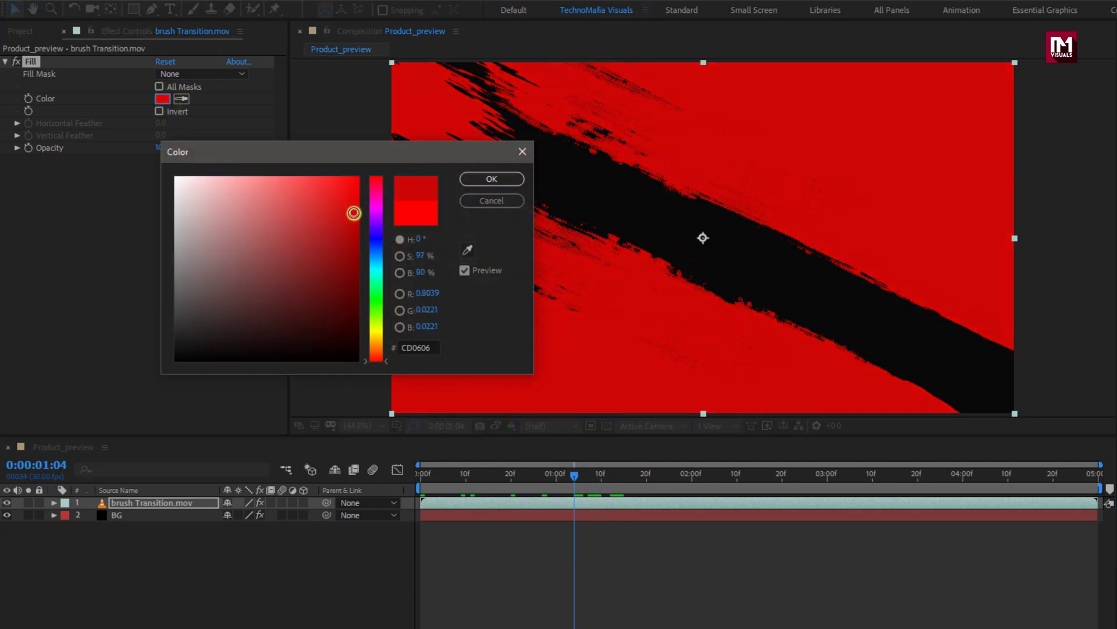
left_click(490, 179)
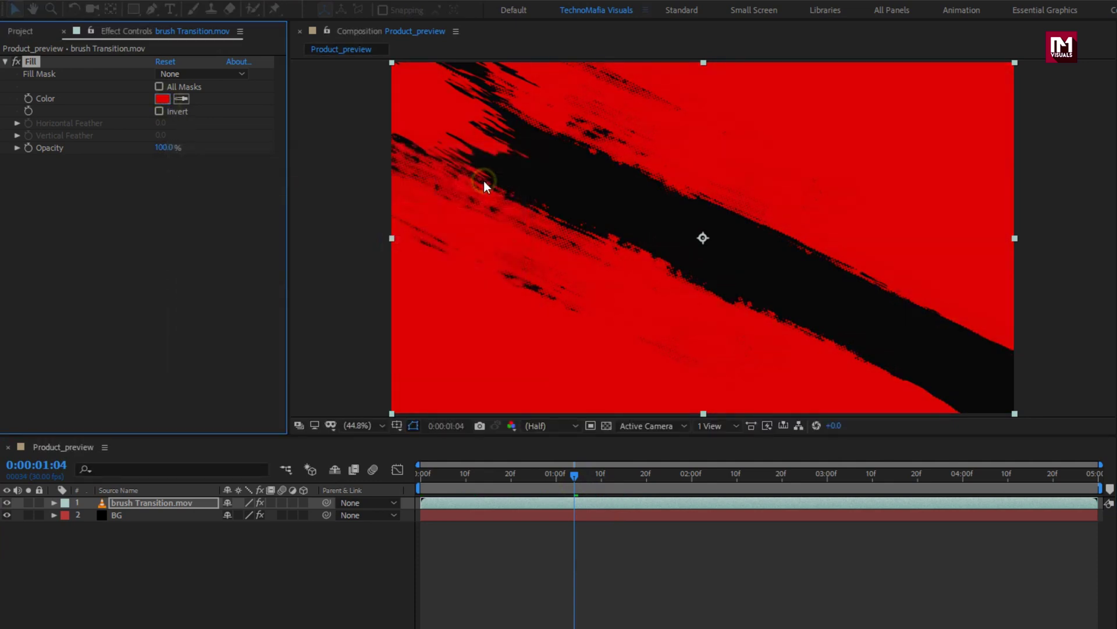
Add Background.jpg as the topmost layer and apply the Tint effect to it
left_click(17, 32)
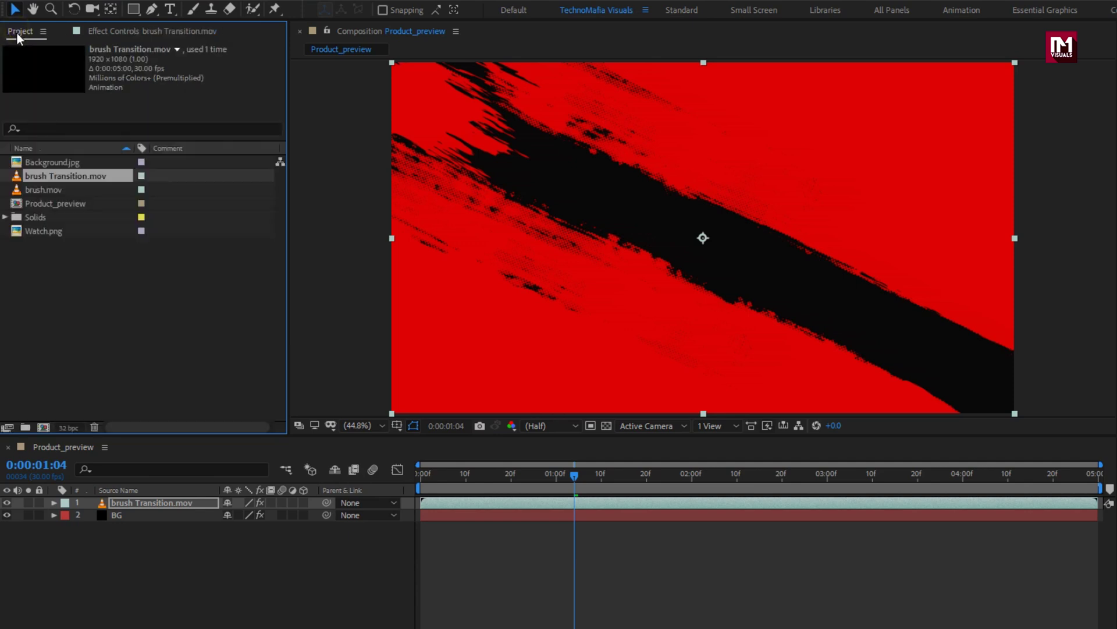
left_click_drag(53, 164, 168, 498)
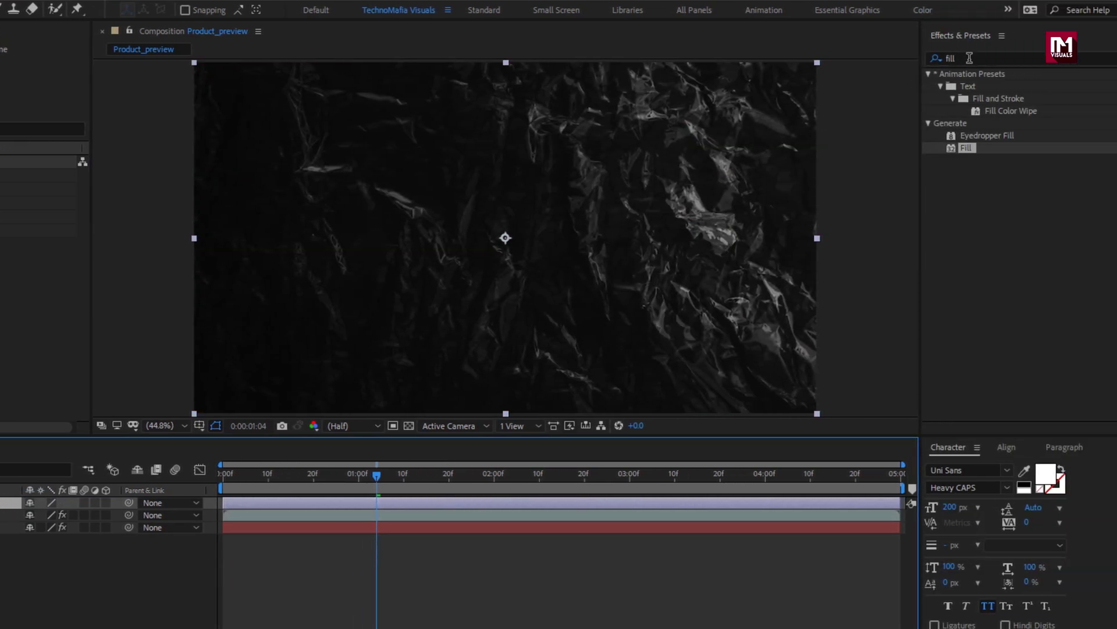
left_click(922, 61)
type("tint")
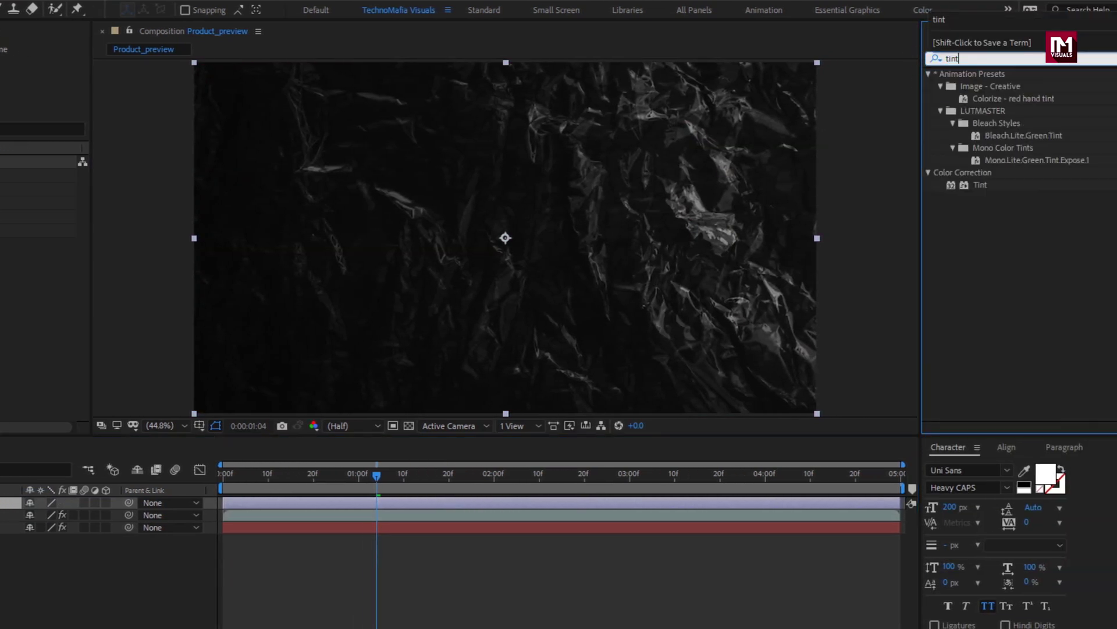
double_click(979, 185)
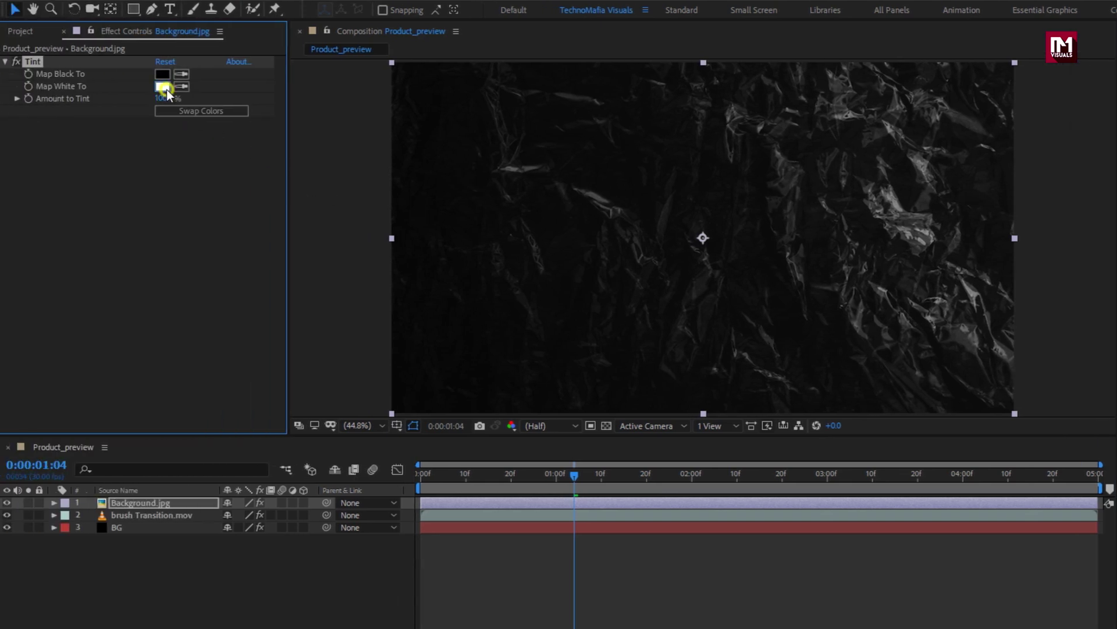
Set the Tint effect's Map White To color on Background.jpg to a medium gray
left_click(167, 88)
left_click(179, 284)
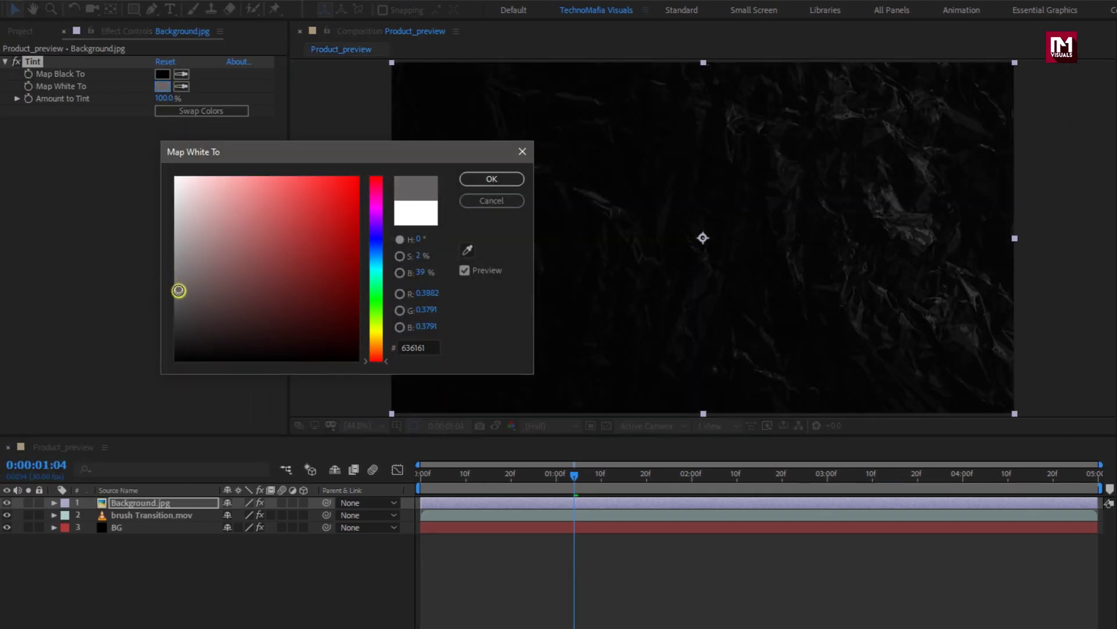
mouse_move(179, 286)
left_mouse_down()
mouse_move(179, 298)
mouse_move(177, 285)
left_mouse_up()
left_click(495, 179)
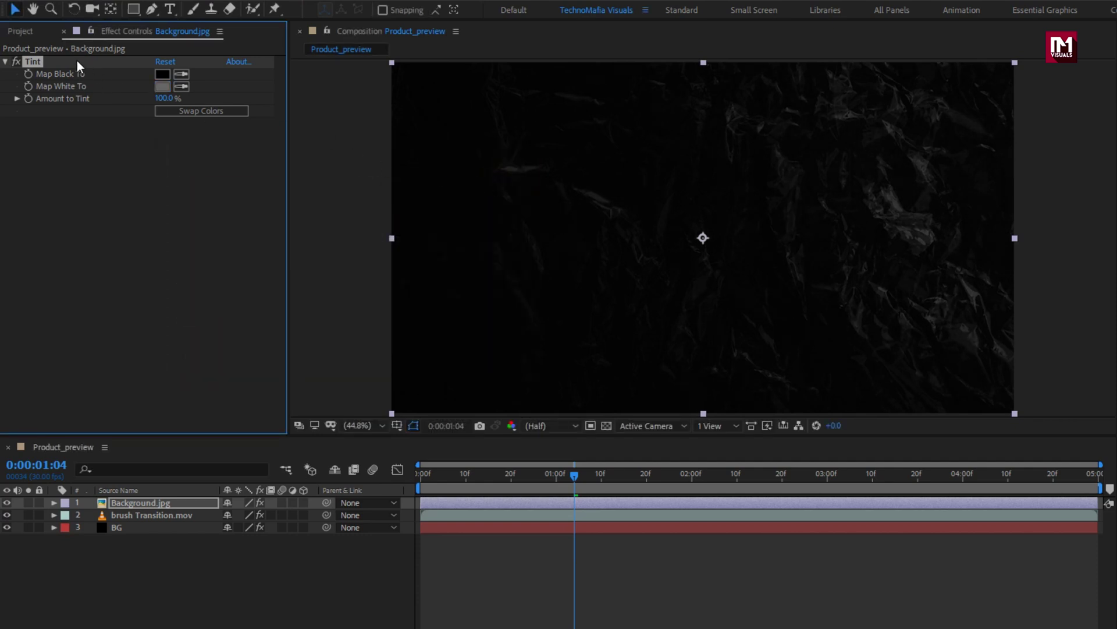
Add a second brush Transition.mov above Background.jpg and use it as the Alpha track matte for Background.jpg
left_click(23, 31)
mouse_move(54, 177)
left_mouse_down()
mouse_move(110, 184)
mouse_move(170, 498)
left_mouse_up()
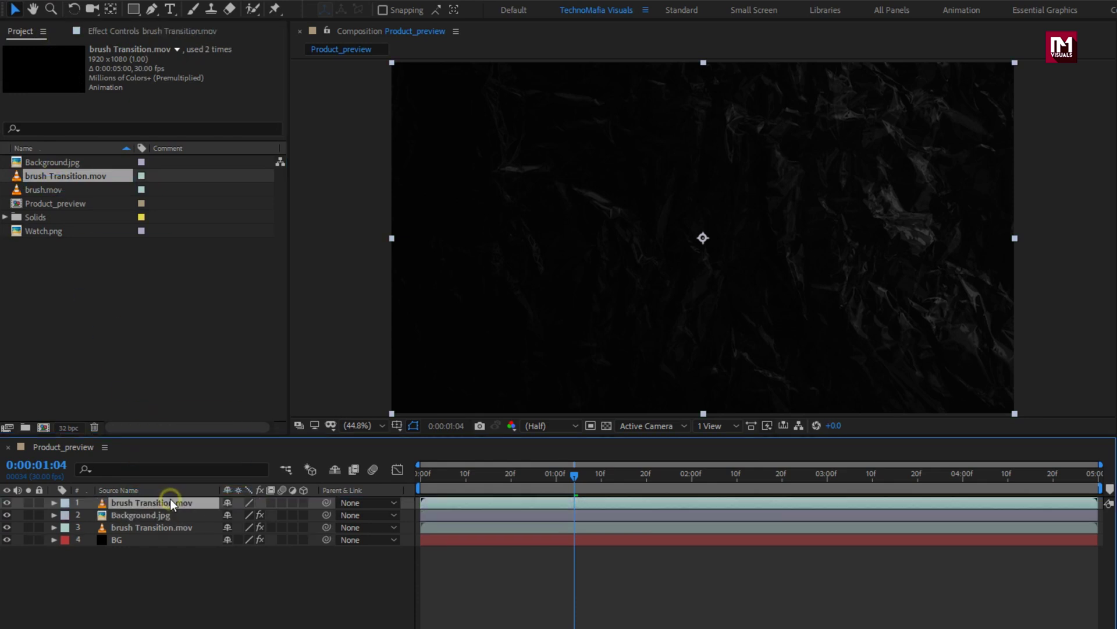
left_click(162, 515)
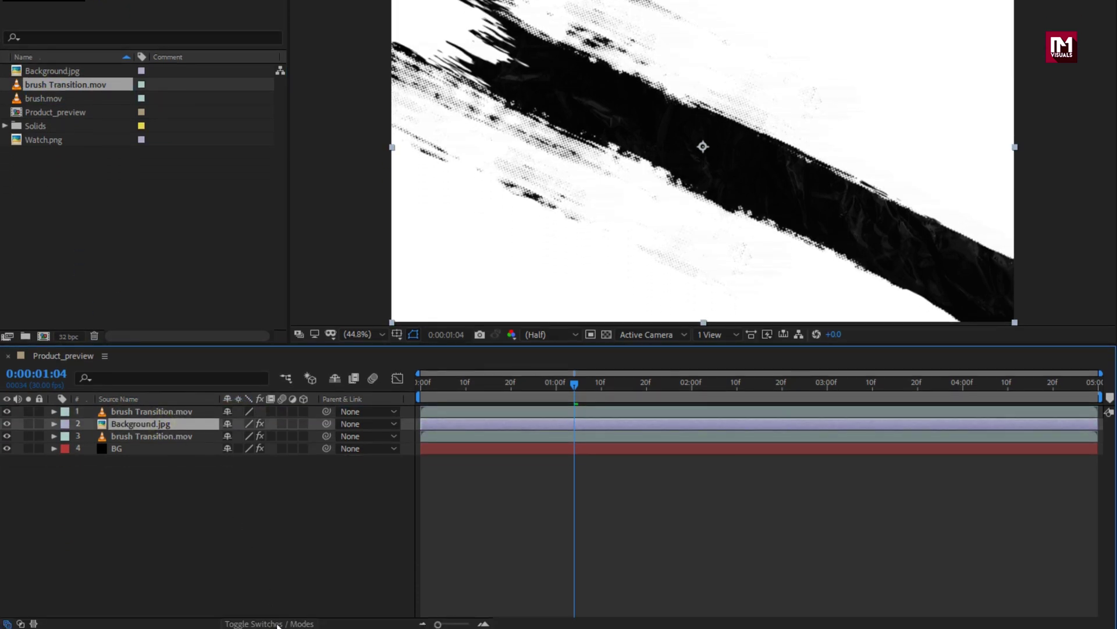
left_click(278, 624)
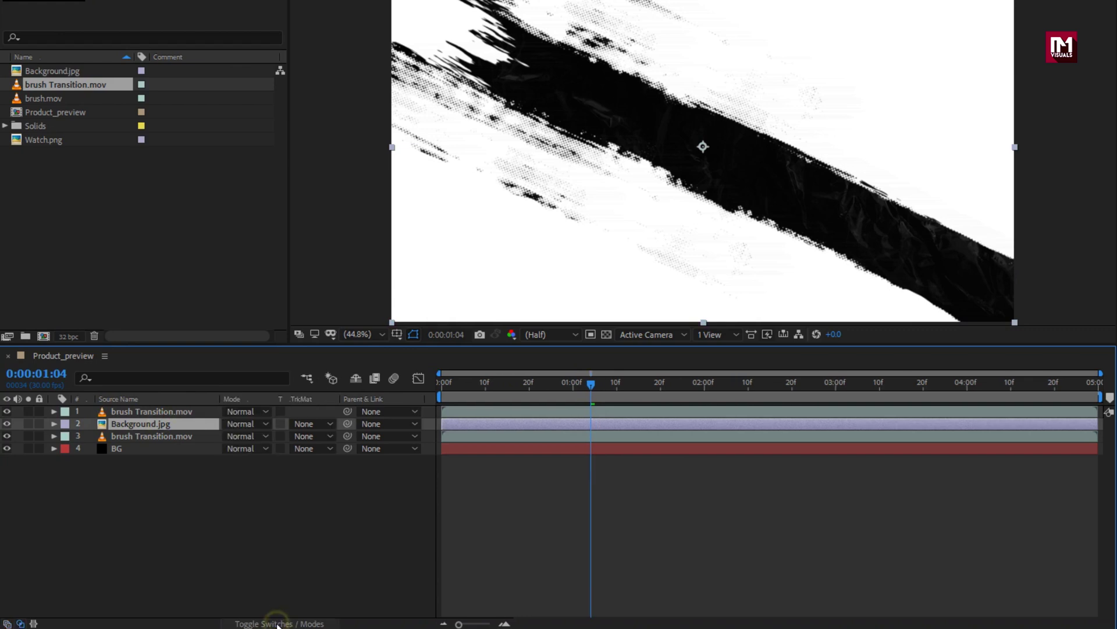
left_click(309, 422)
left_click(316, 460)
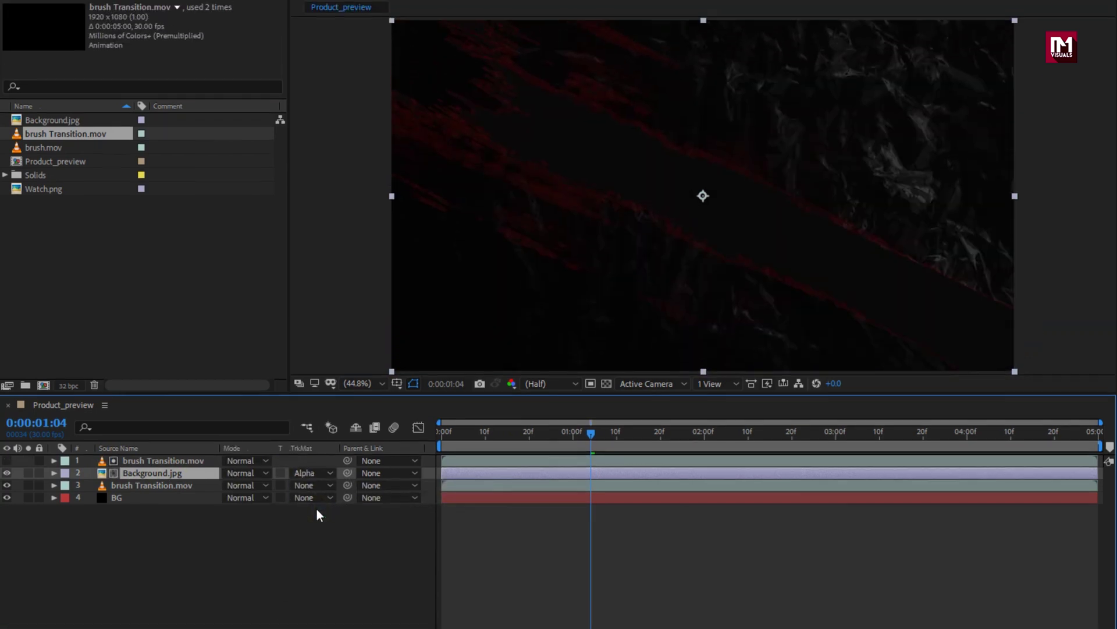
Shift the lower brush Transition.mov layer about 4 frames earlier and preview the offset between the red and textured strokes
left_click_drag(452, 473, 673, 475)
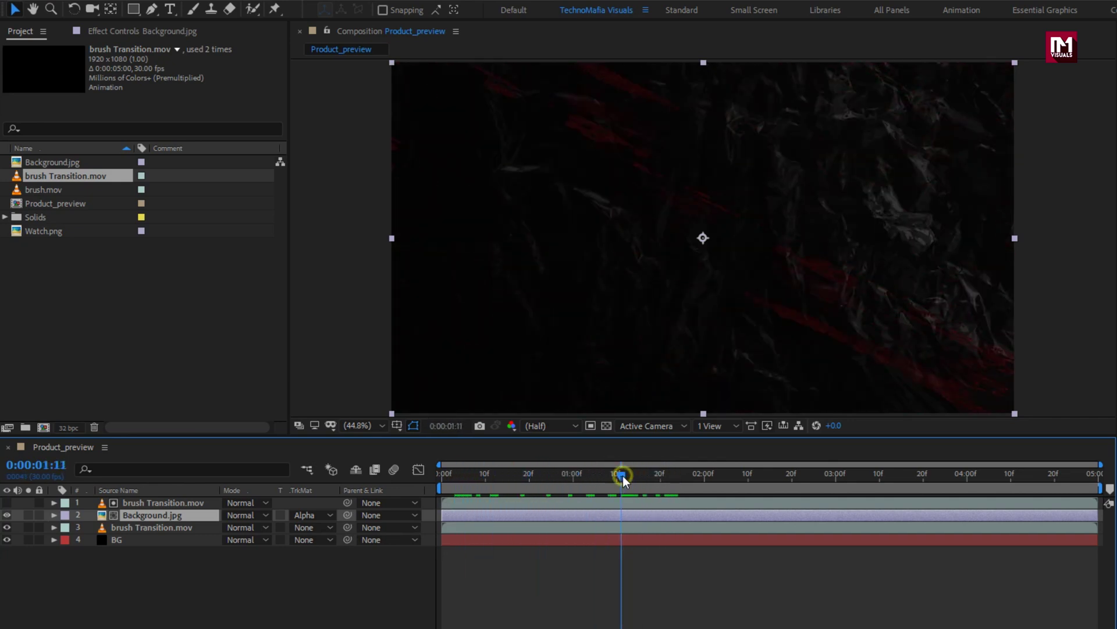
left_click(190, 526)
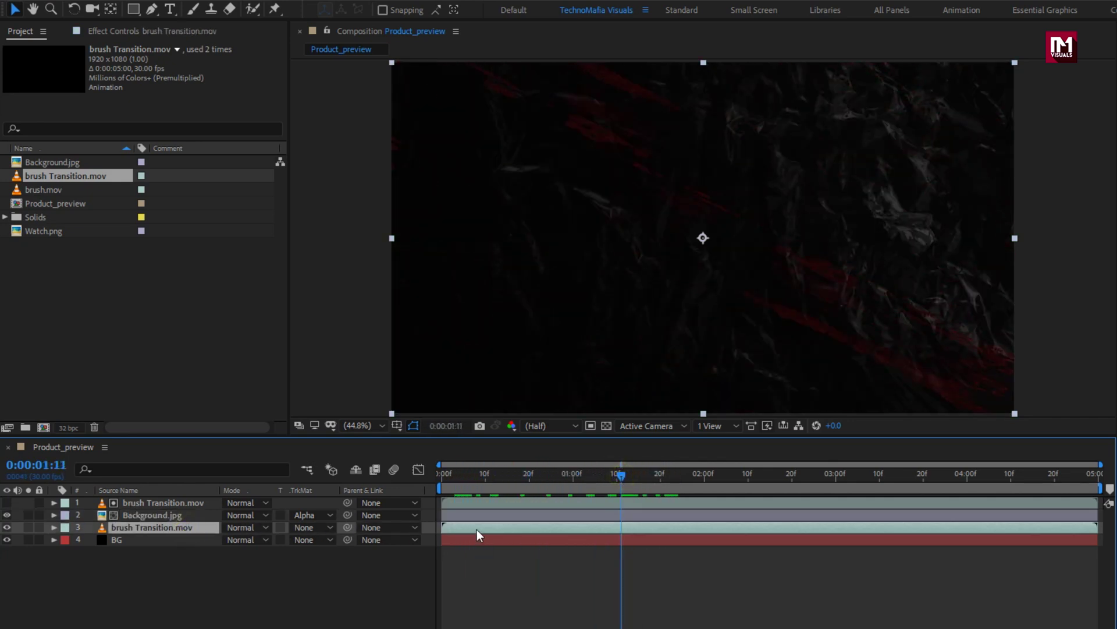
left_click_drag(477, 529, 468, 529)
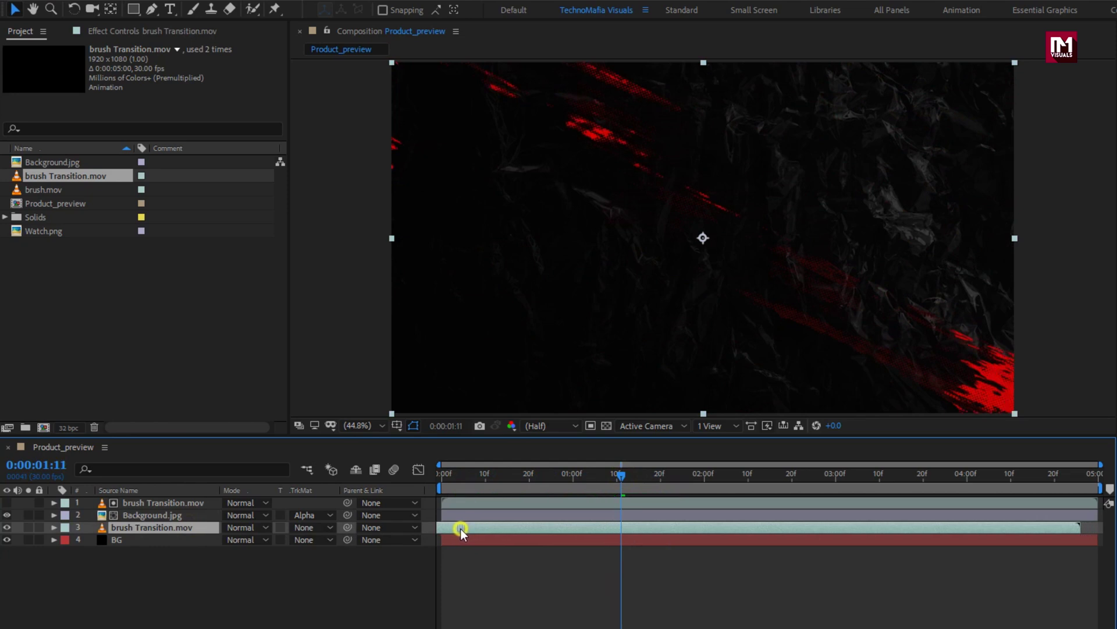
left_click_drag(442, 475, 536, 469)
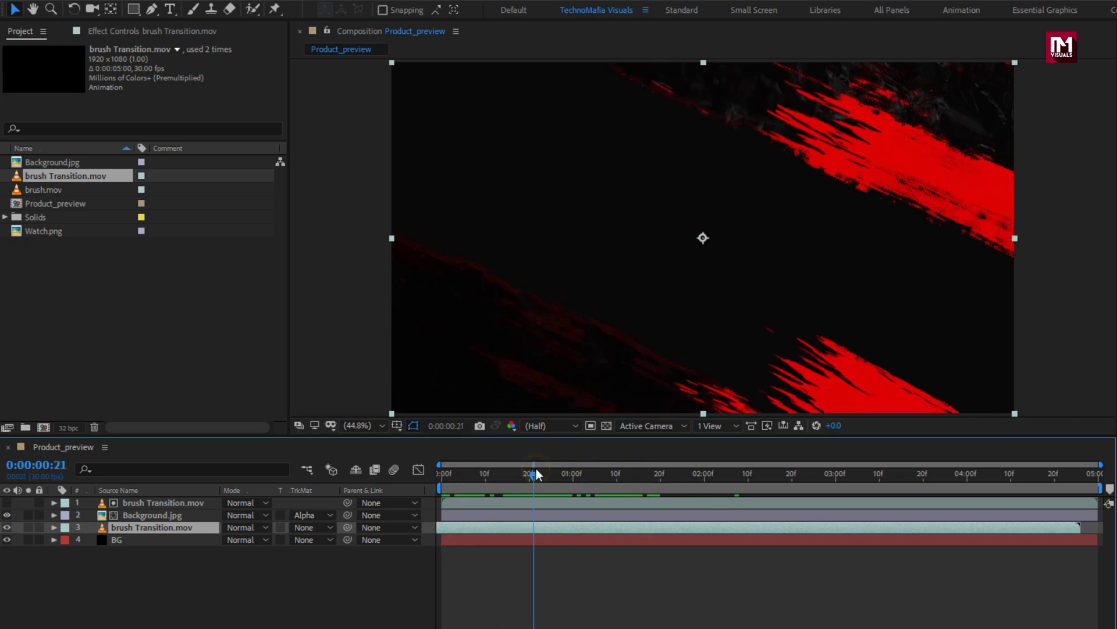
Pre-compose all four layers into a new composition named BG, moving all attributes into it
left_click(215, 566)
left_click_drag(195, 567, 151, 505)
right_click(151, 504)
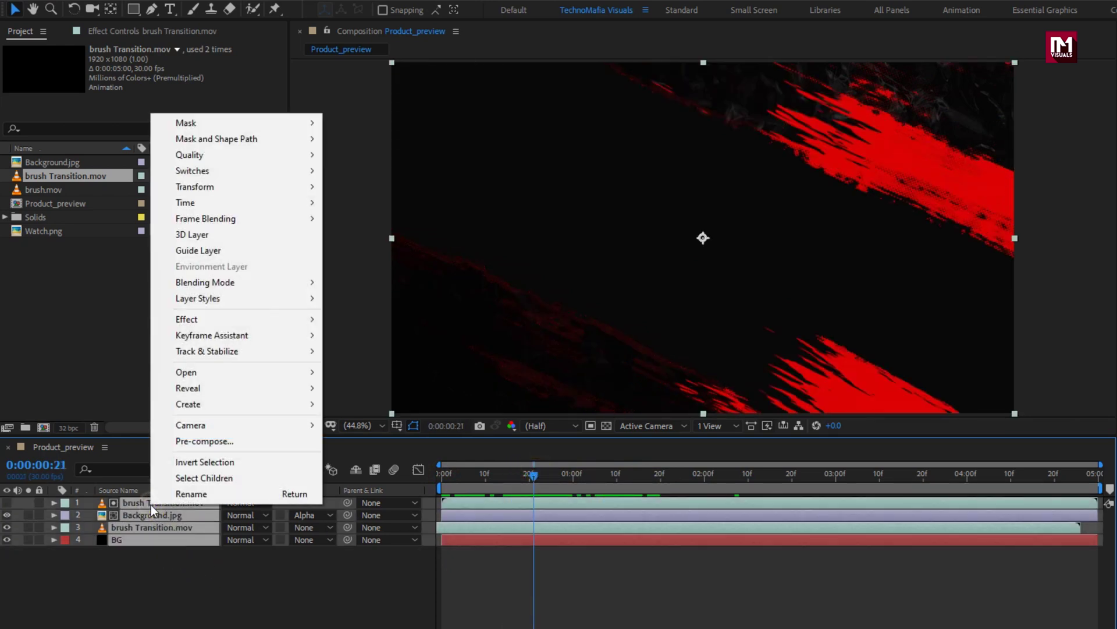
left_click(184, 443)
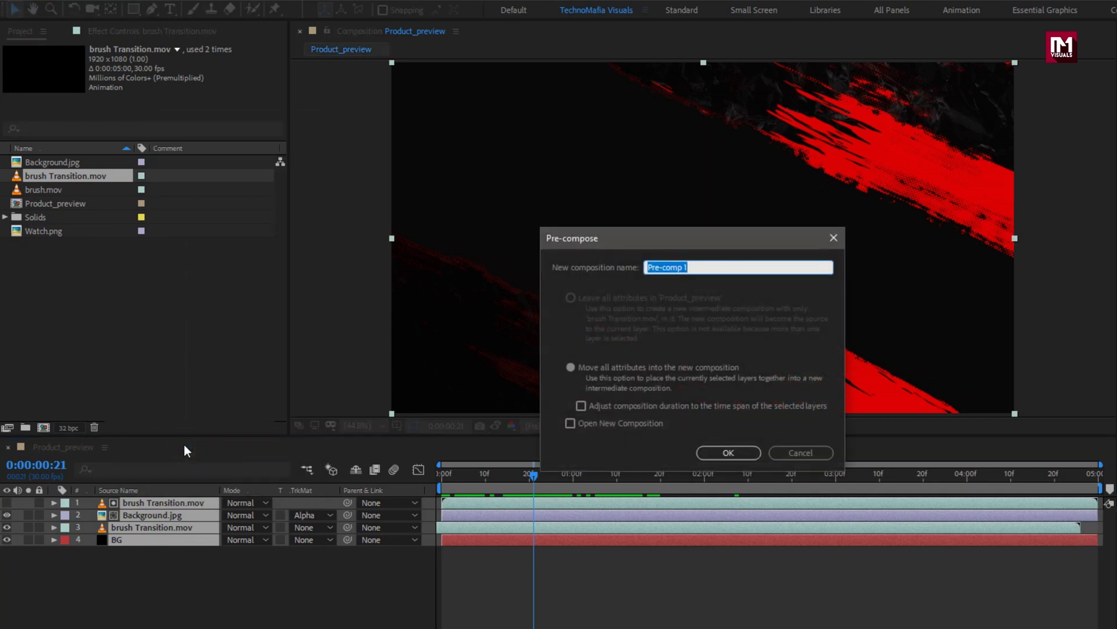
type("BG")
left_click(710, 453)
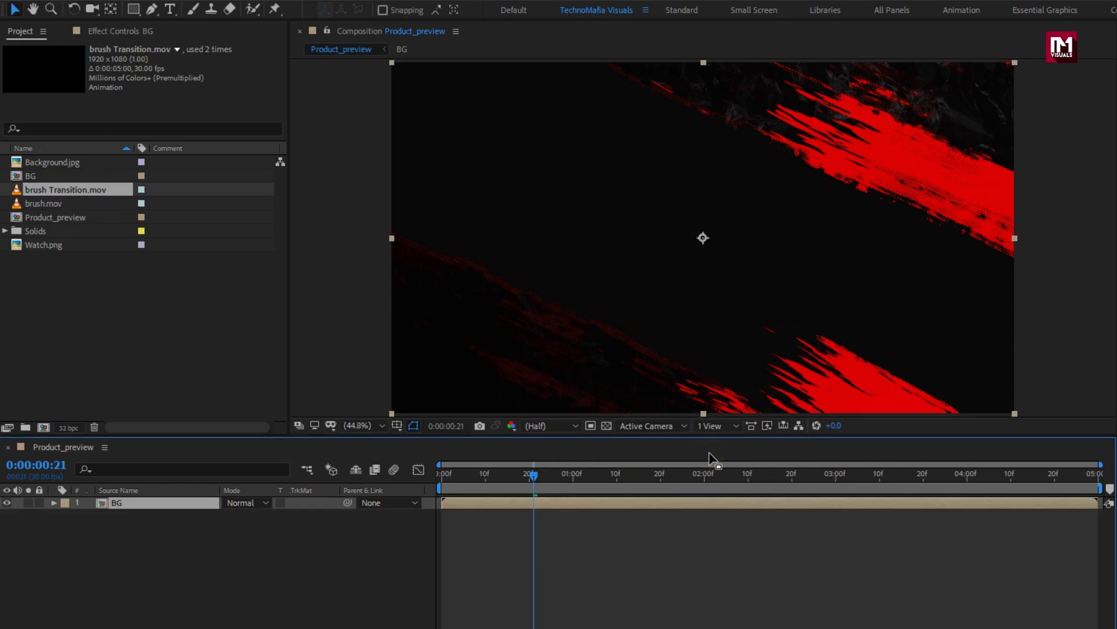
Draw a large ellipse as a circle around the middle of the composition, with fill set to None and a solid white stroke
left_click(317, 551)
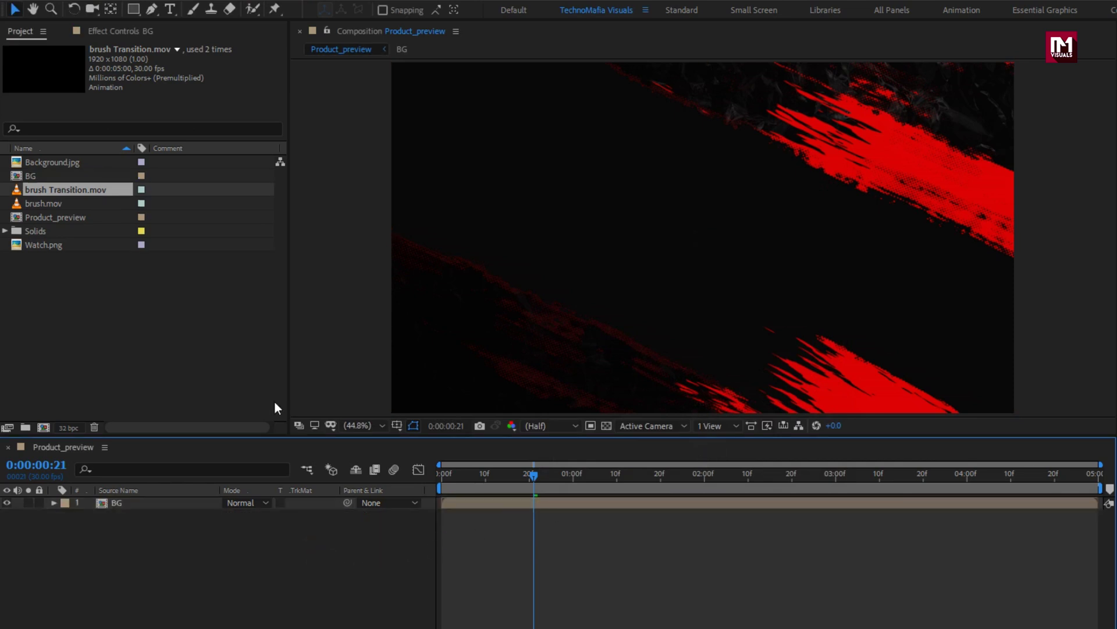
left_click(134, 9)
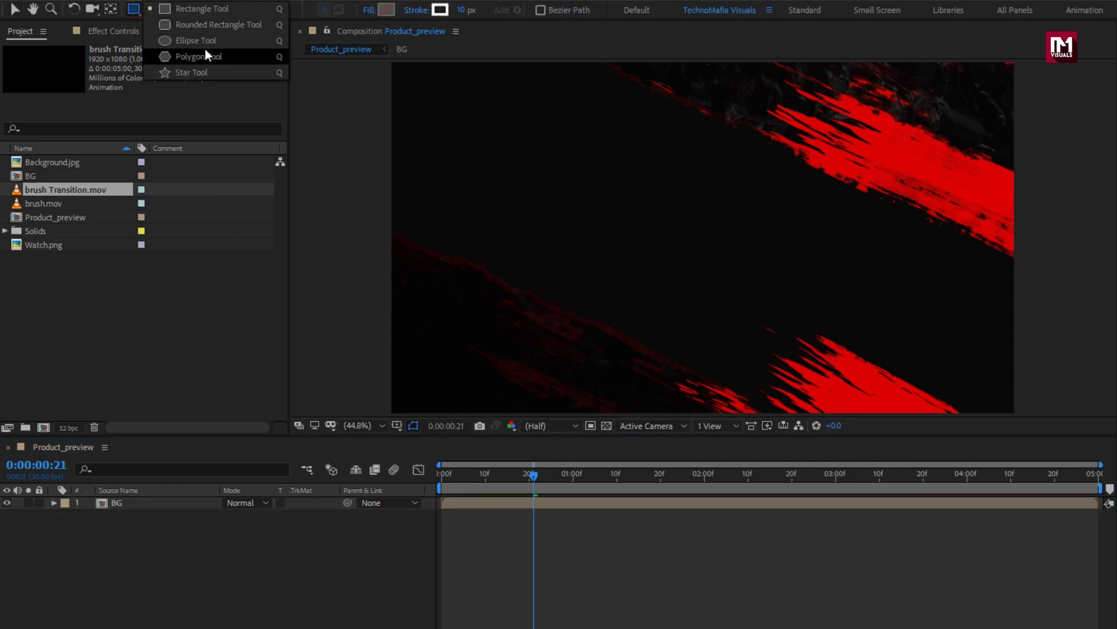
left_click(207, 43)
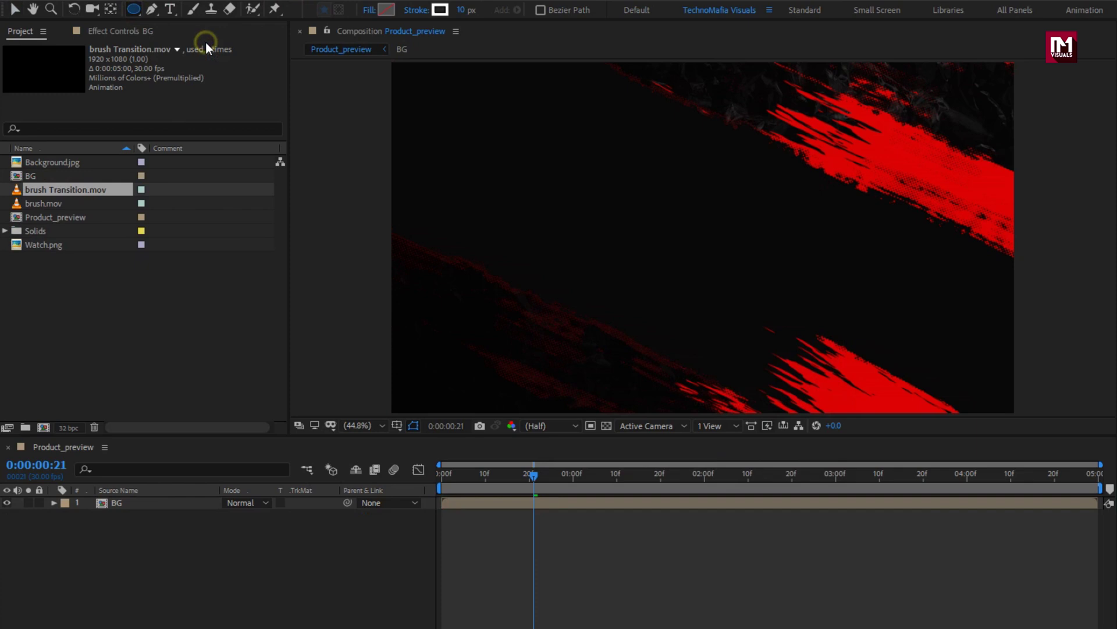
left_click(368, 12)
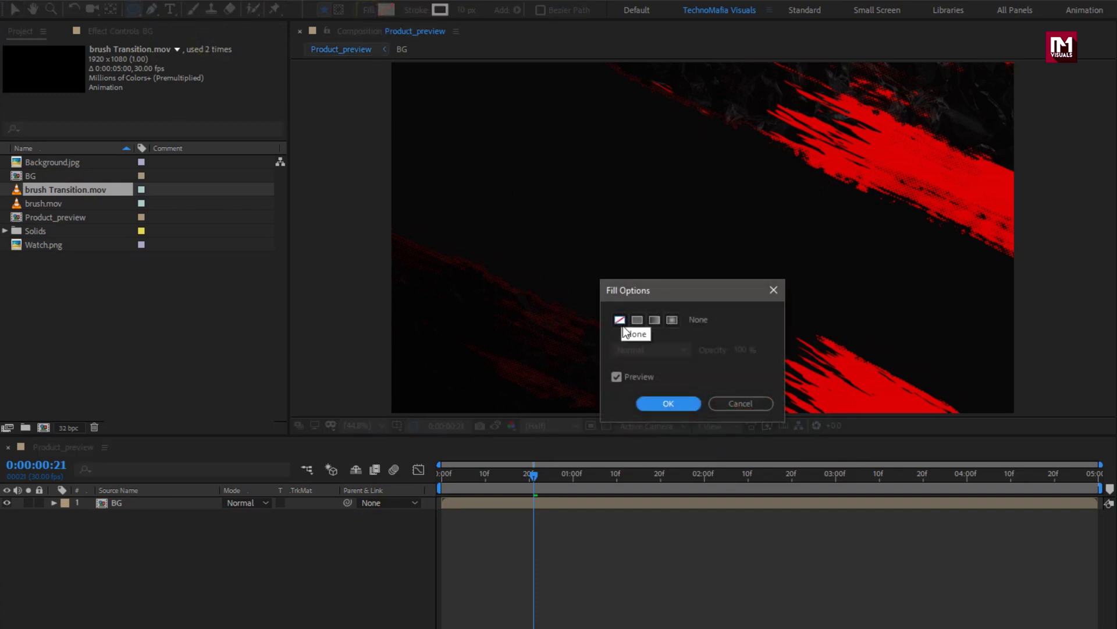
left_click(669, 403)
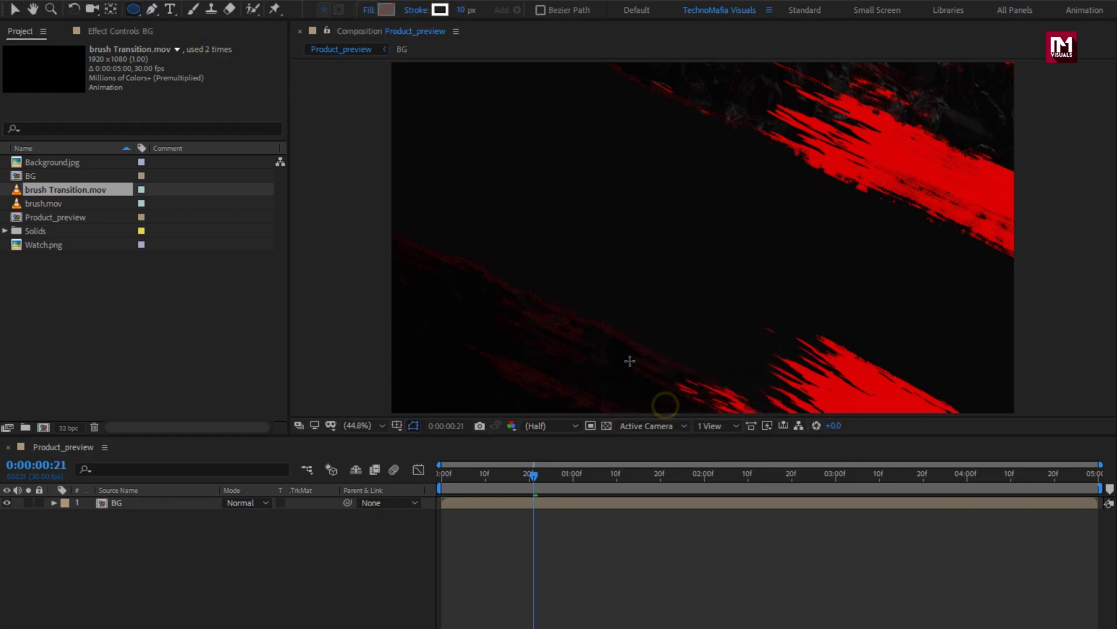
left_click(417, 12)
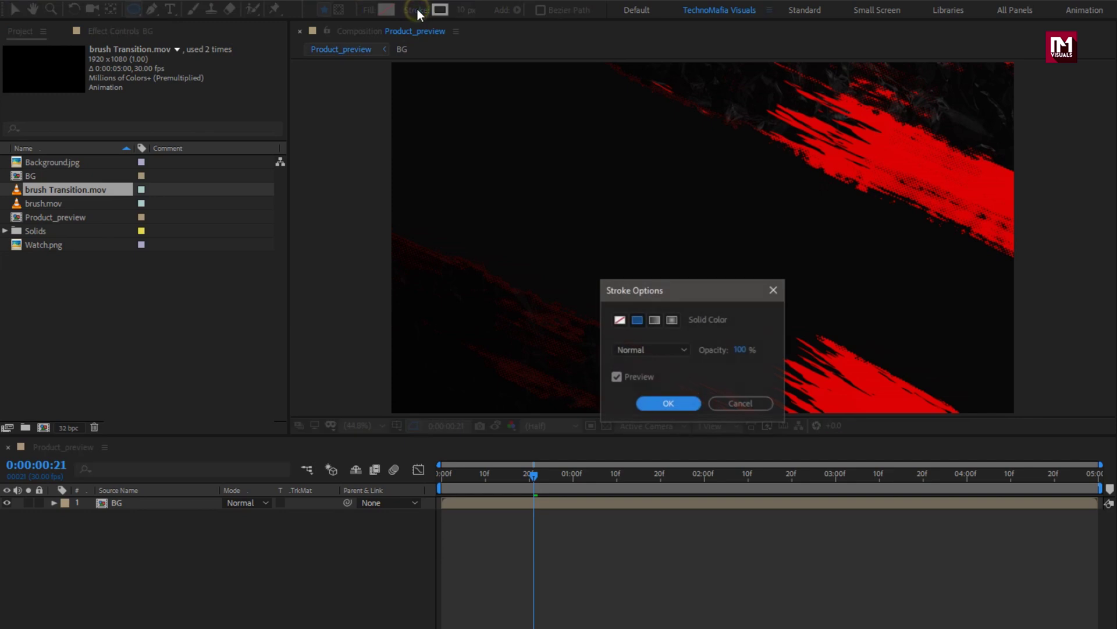
left_click(656, 403)
left_click_drag(696, 247, 857, 229)
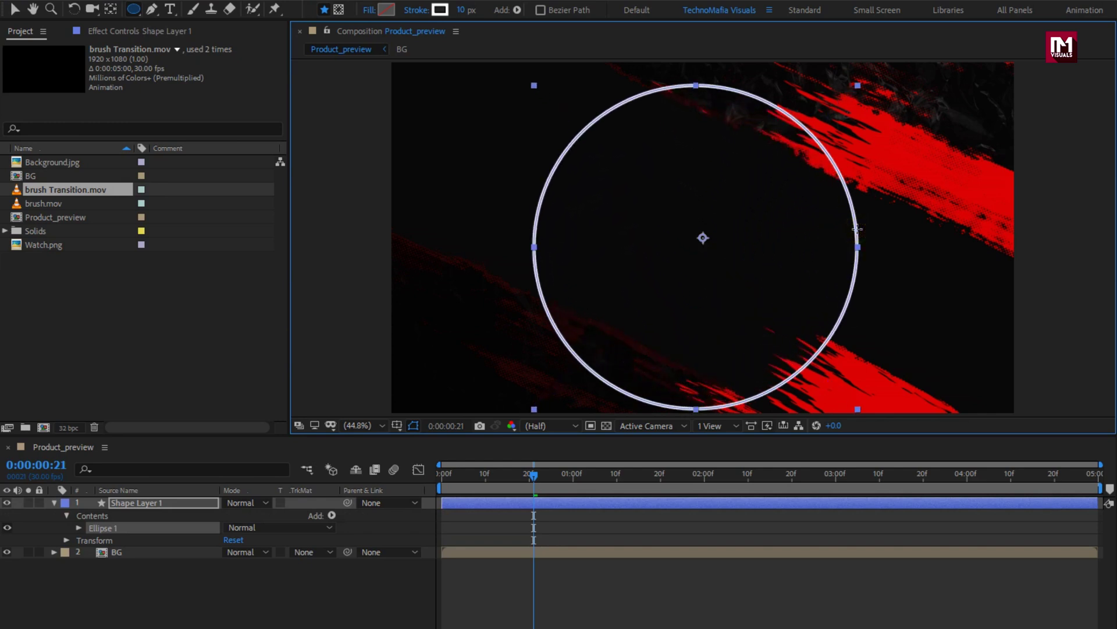
Set the circle's stroke width to 351 px and collapse the shape layer's properties
left_click_drag(460, 10, 696, 13)
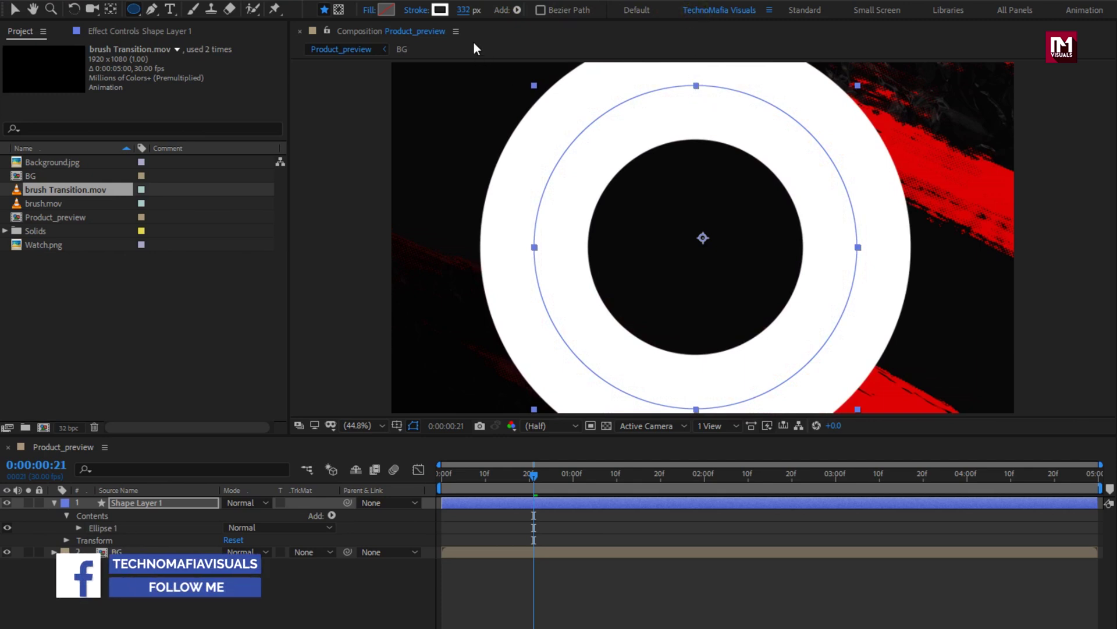
left_click_drag(465, 12, 480, 12)
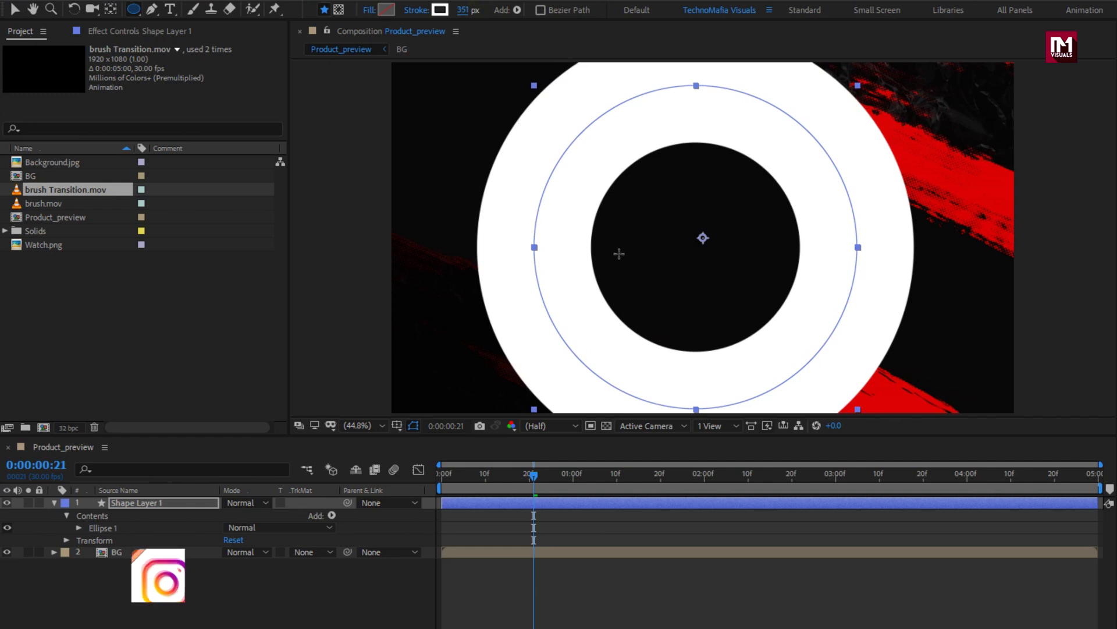
left_click(133, 505)
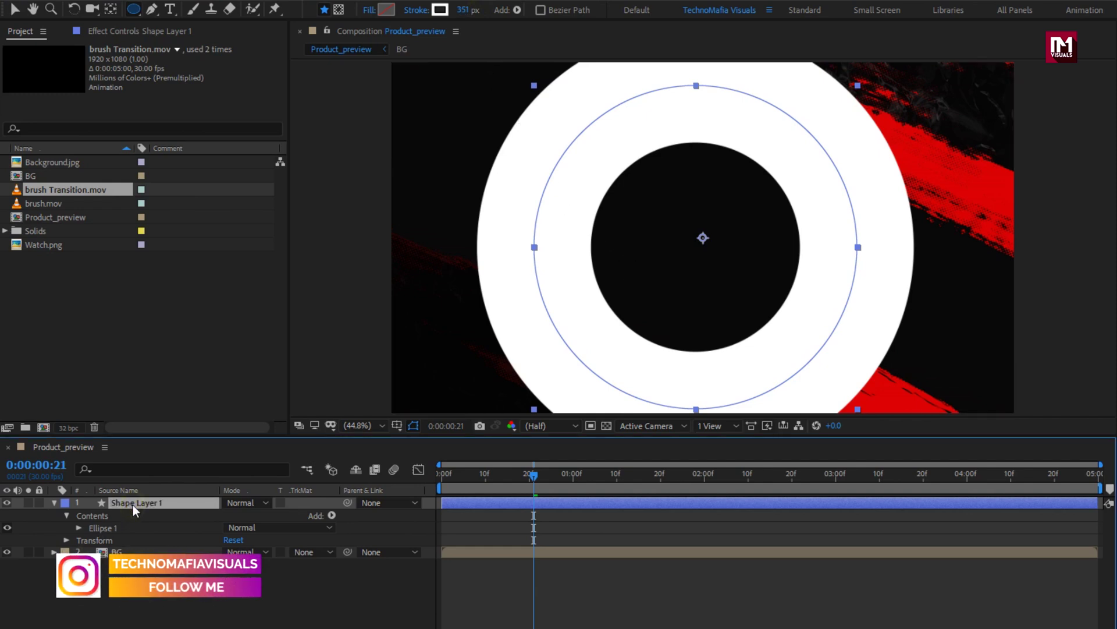
left_click(54, 502)
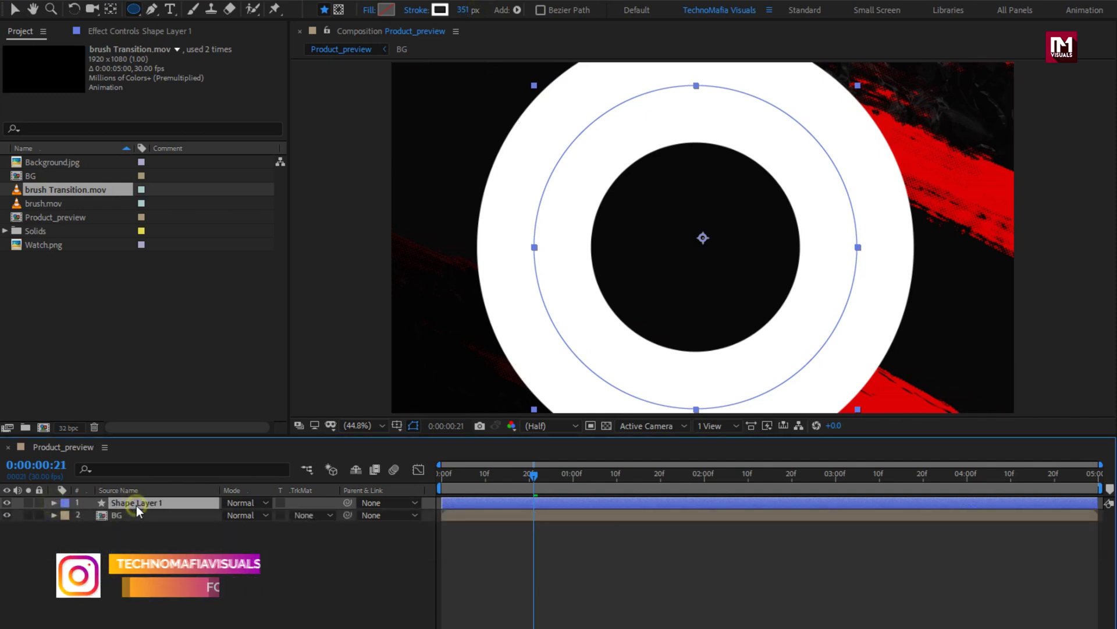
Move the white ring so its anchor point sits on the lower-left corner of the composition frame
key("v")
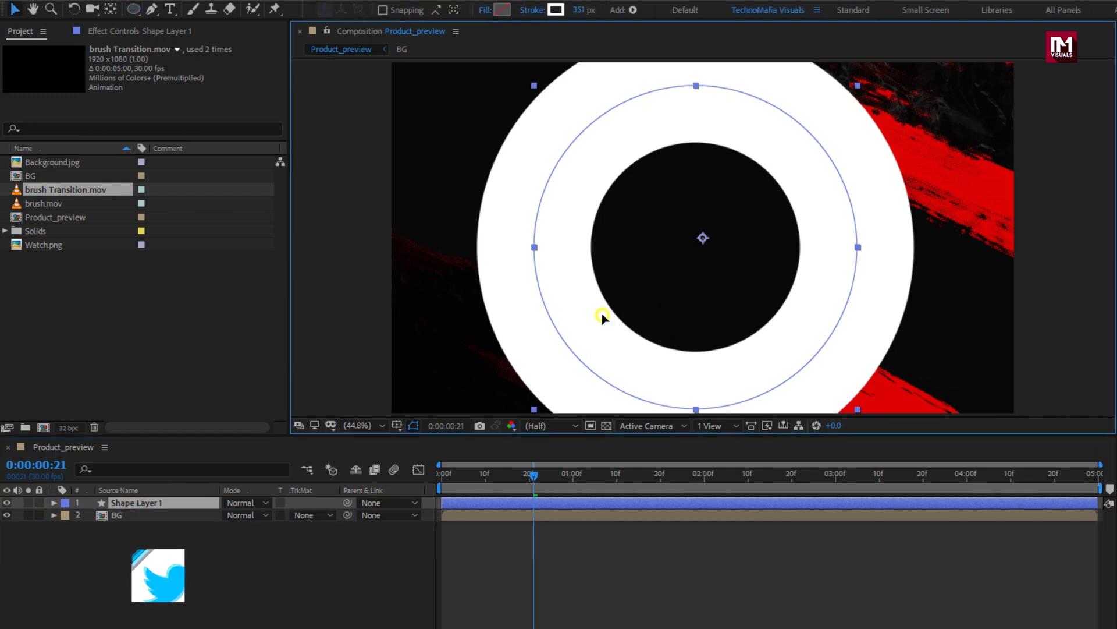
left_click_drag(603, 316, 506, 354)
key("comma")
key("comma")
left_click_drag(564, 316, 505, 358)
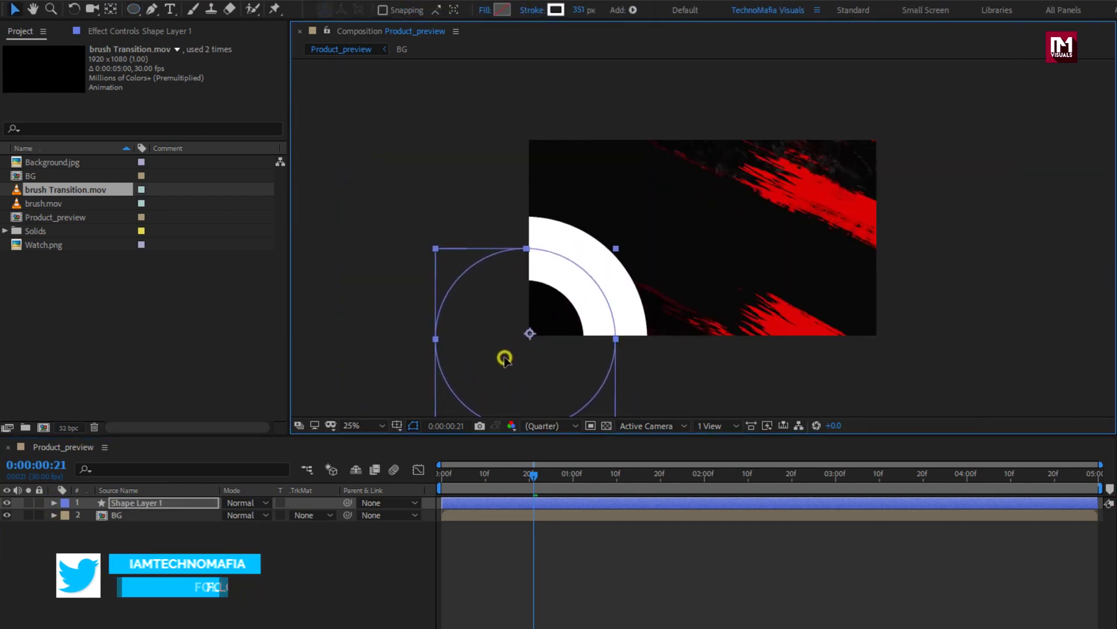
key("y")
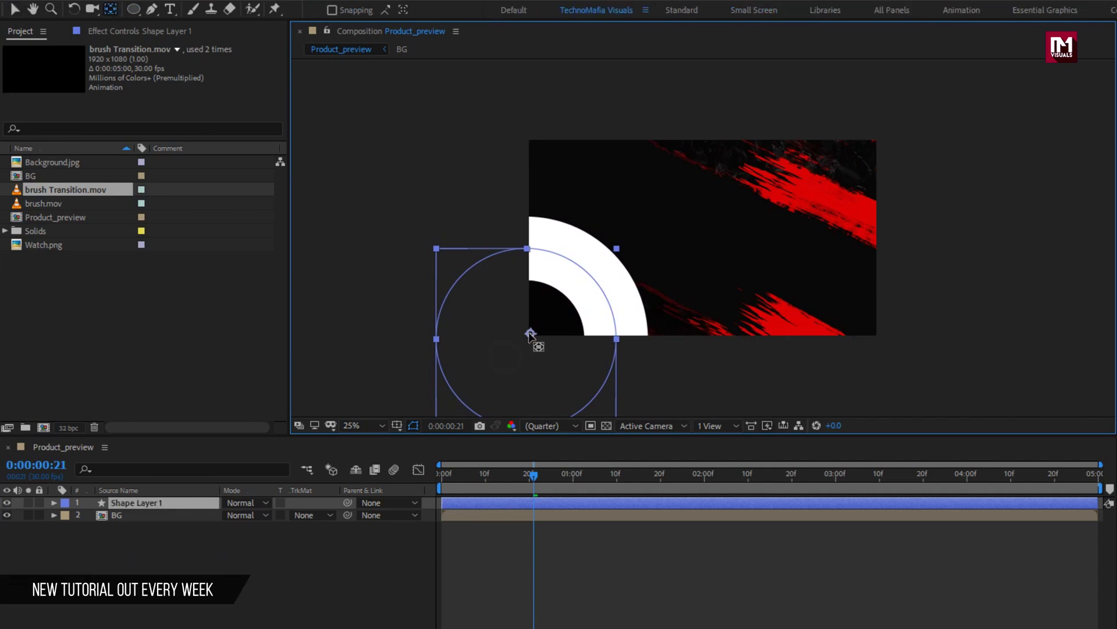
key("v")
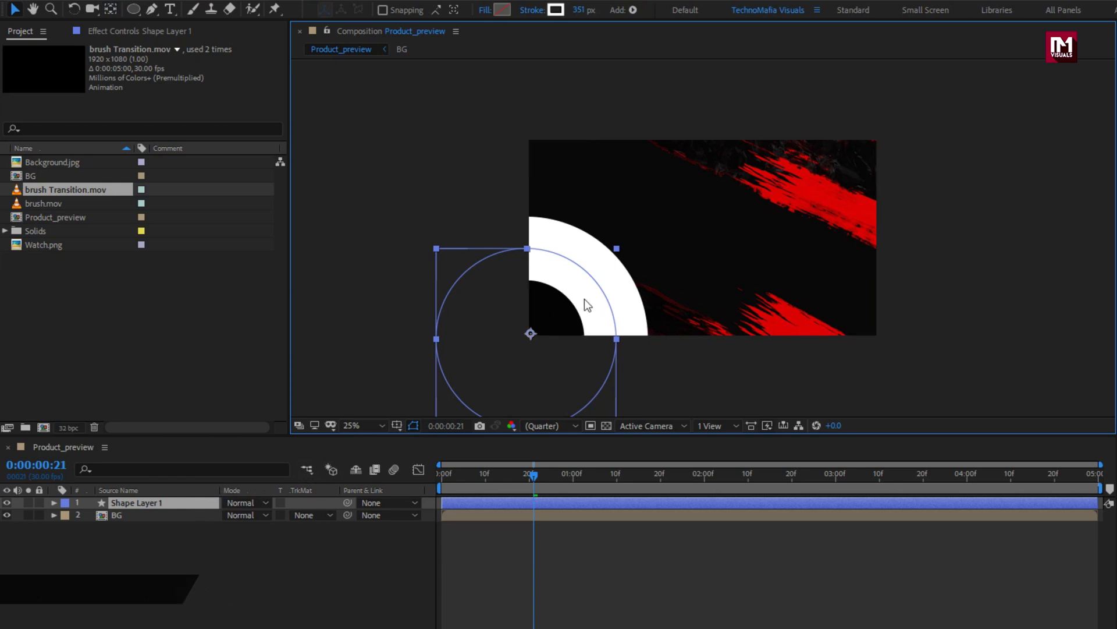
Start Scale keyframing on Shape Layer 1 at 0:00:01:00 with a value of 0%
left_click(571, 480)
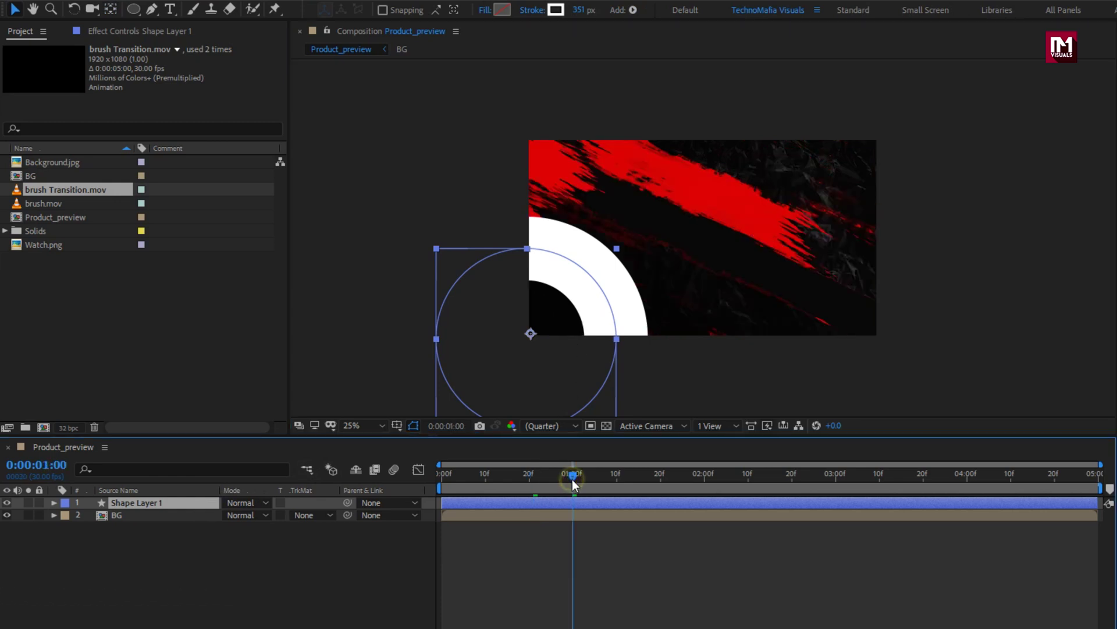
key("s")
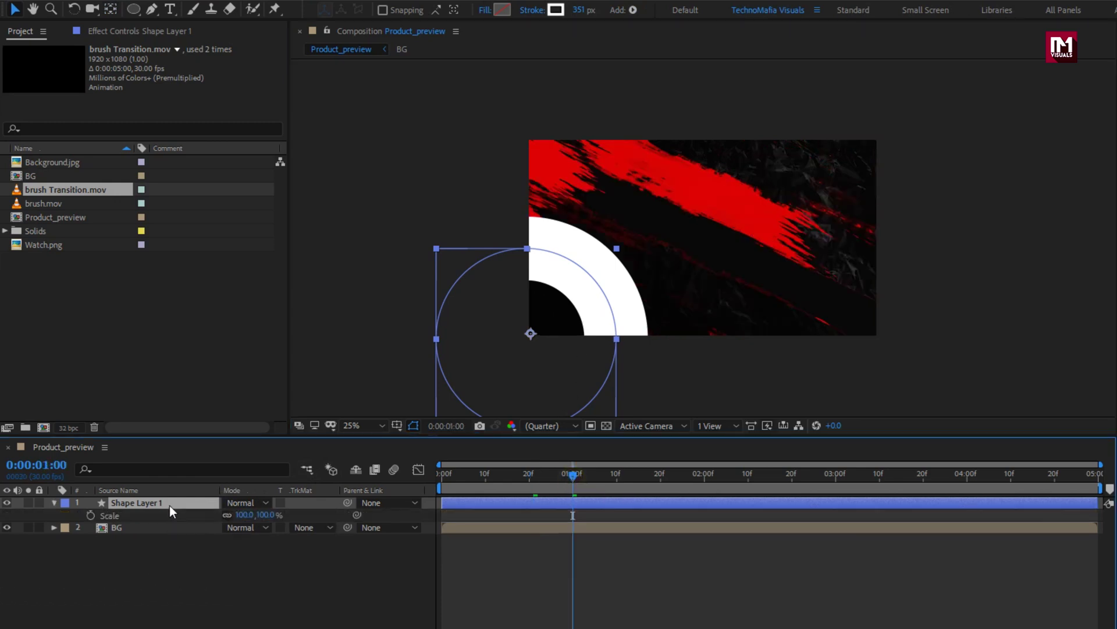
left_click(89, 515)
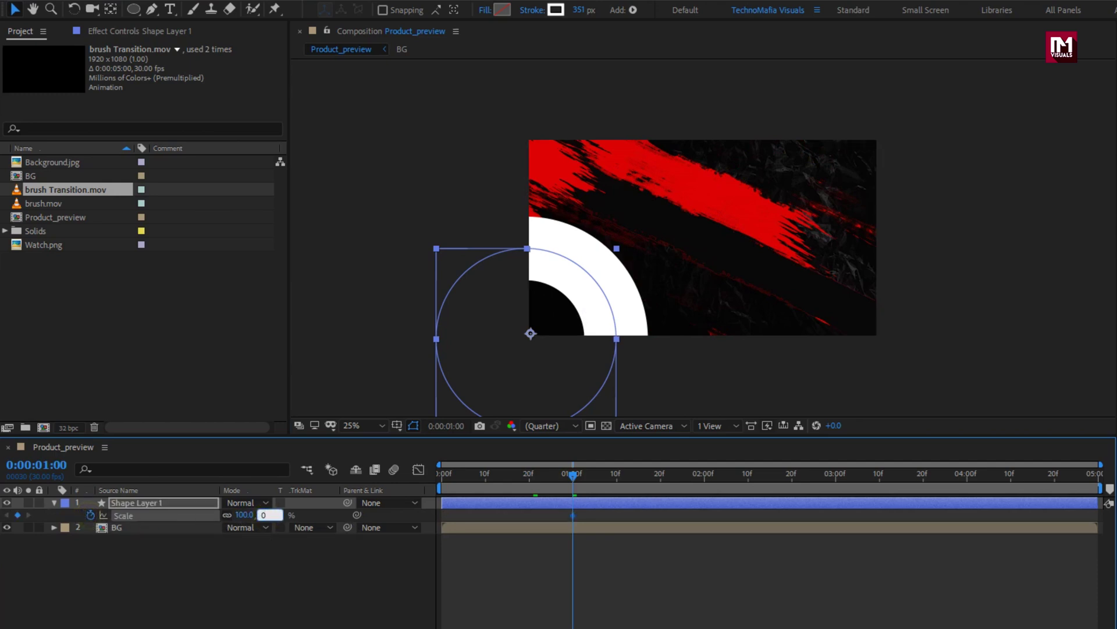
type("0")
key("Return")
Add a Scale keyframe of 771% to Shape Layer 1 at 0:00:00:00
left_click(444, 477)
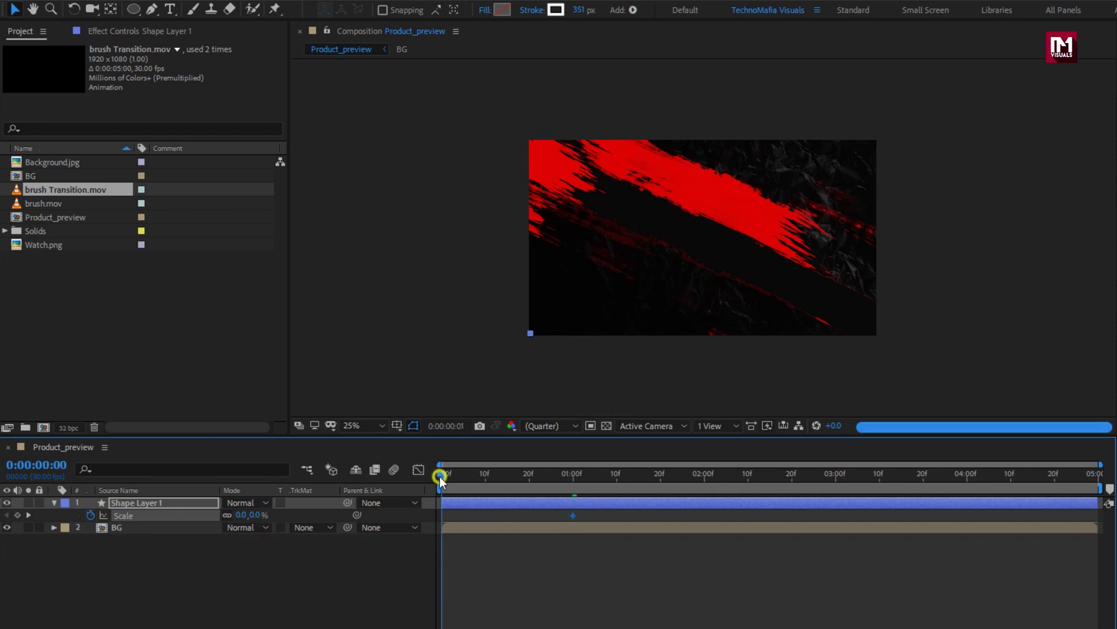
left_click_drag(444, 478, 421, 476)
left_click_drag(269, 515, 762, 465)
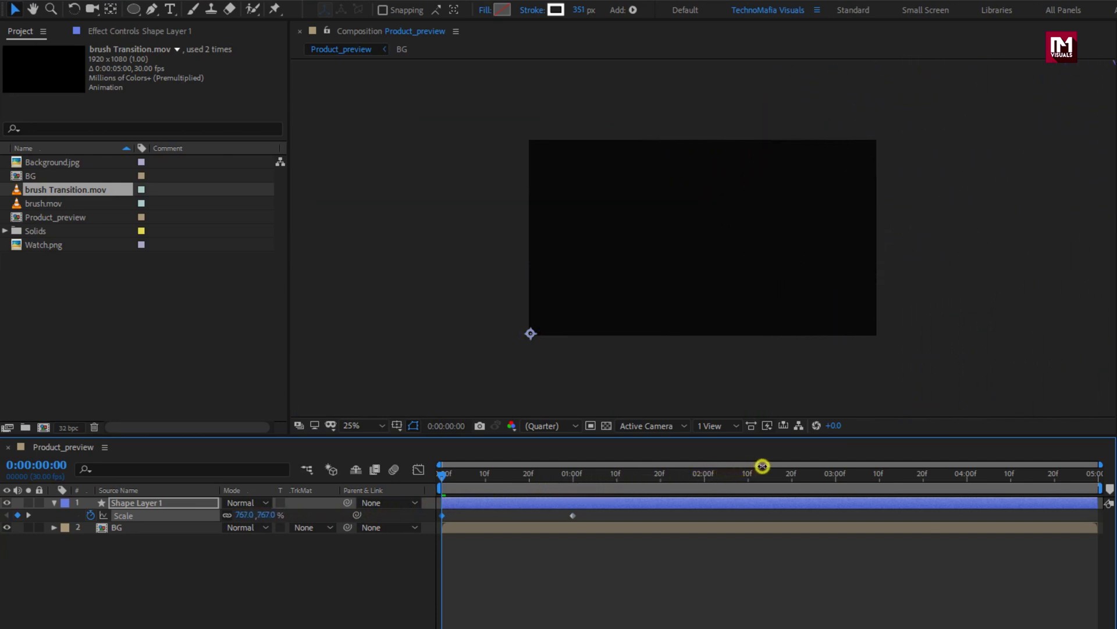
Move the ring's 0% Scale keyframe to 0:00:00:20 and scrub back through the faster shrink
mouse_move(445, 476)
left_mouse_down()
mouse_move(578, 473)
mouse_move(532, 478)
left_mouse_up()
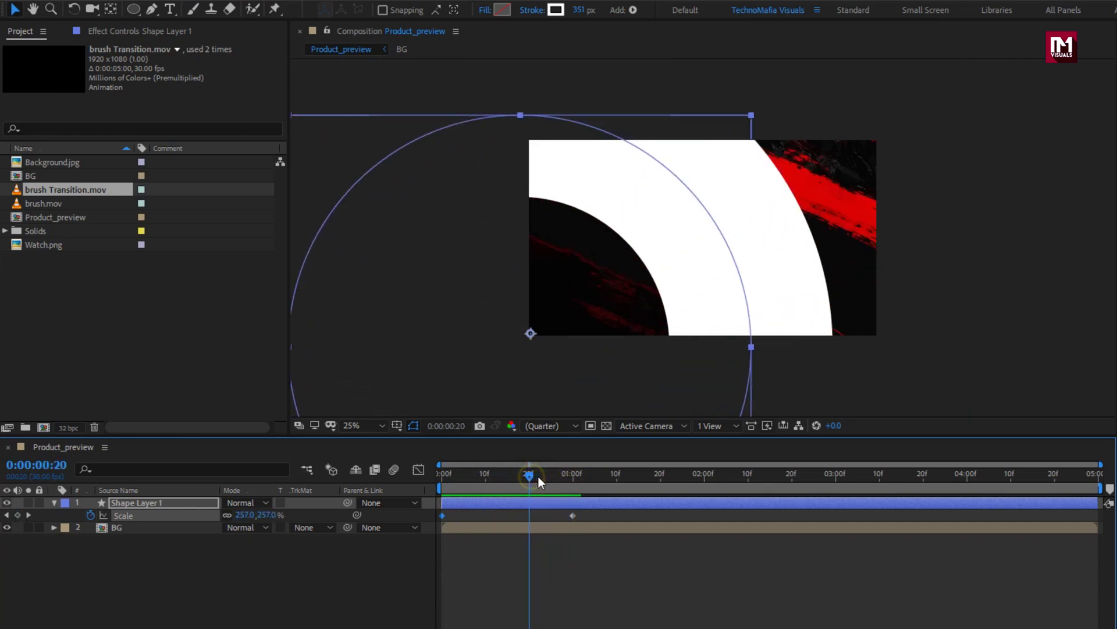
left_click_drag(572, 518, 529, 521)
left_click_drag(530, 431, 530, 431)
left_click_drag(522, 385, 499, 389)
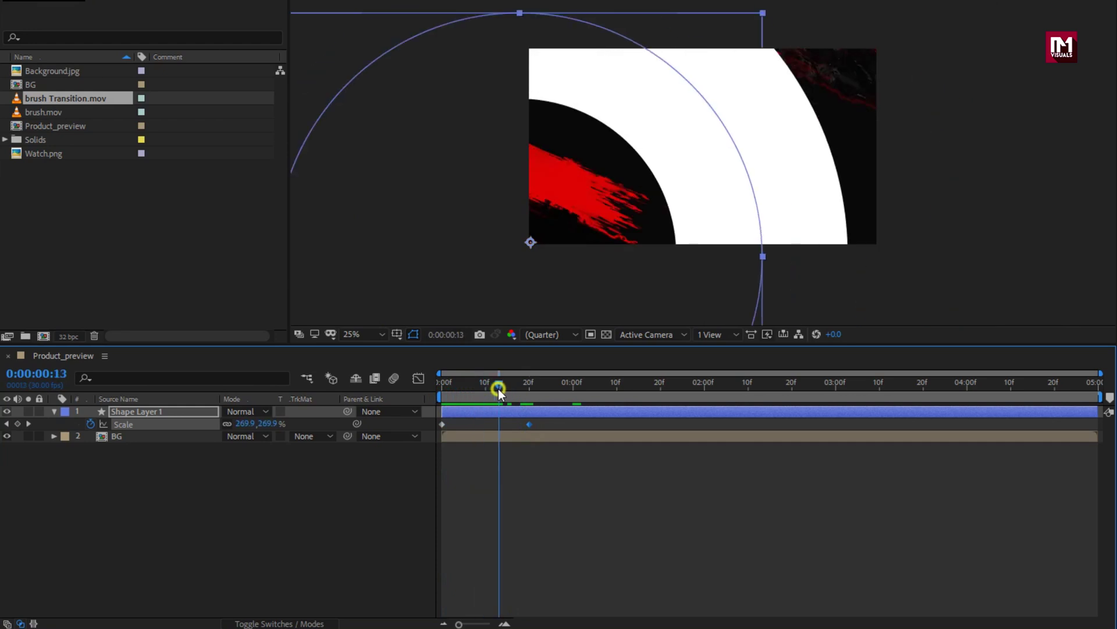
Apply Easy Ease to both Scale keyframes of Shape Layer 1
left_click(443, 423)
right_click(443, 424)
mouse_move(589, 603)
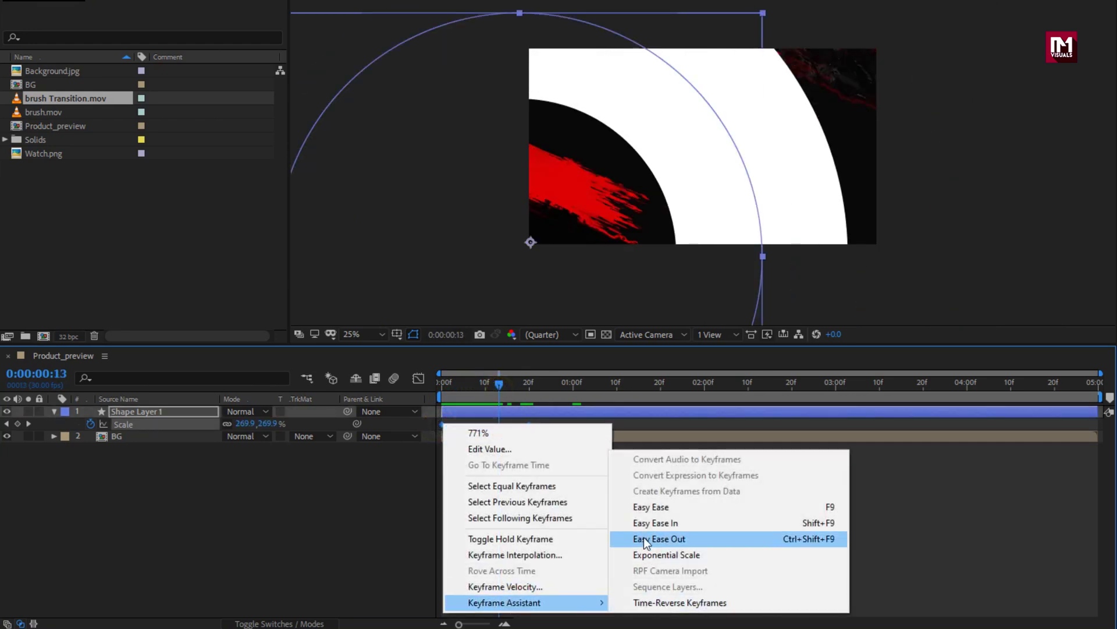
left_click(644, 508)
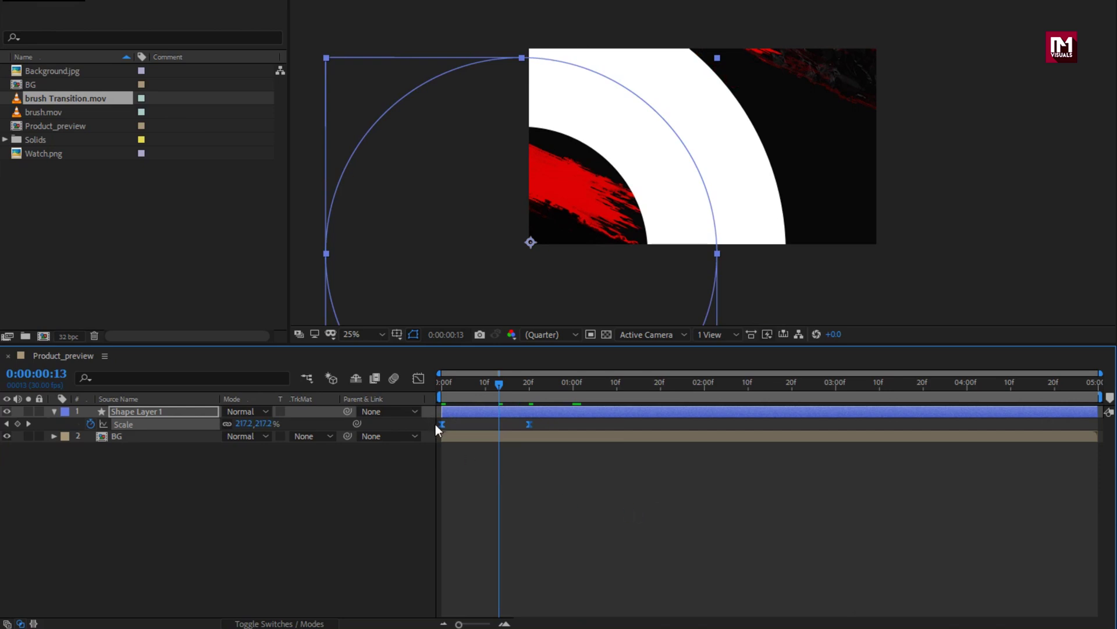
Reshape the Scale curve in the Graph Editor so the ring shrinks quickly at first and settles slowly, and preview the motion
left_click(419, 379)
left_click_drag(561, 458, 434, 418)
left_click(420, 378)
left_click_drag(438, 380, 495, 383)
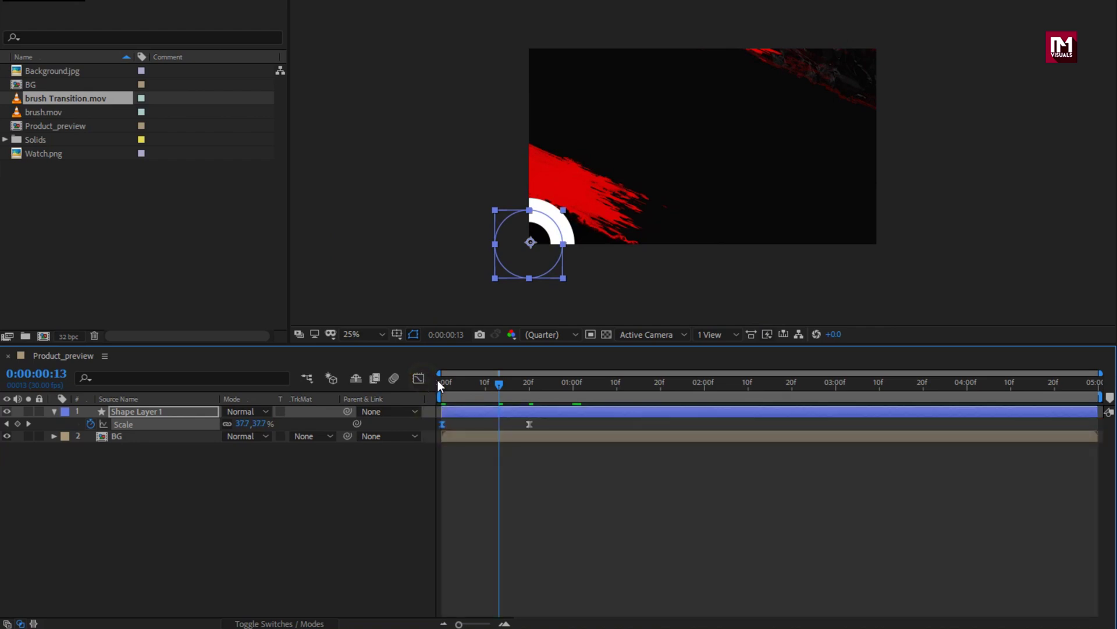
left_click_drag(495, 471, 507, 469)
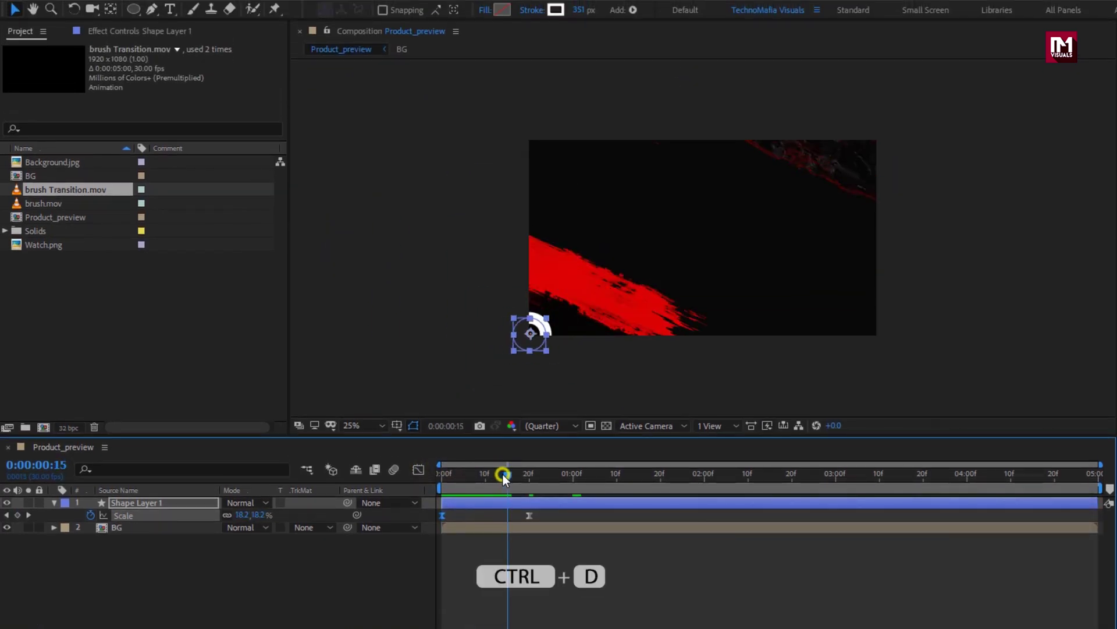
Duplicate Shape Layer 1 and shift the duplicate to start 5 frames later, at 0:00:00:05
left_click(137, 498)
left_click(55, 504)
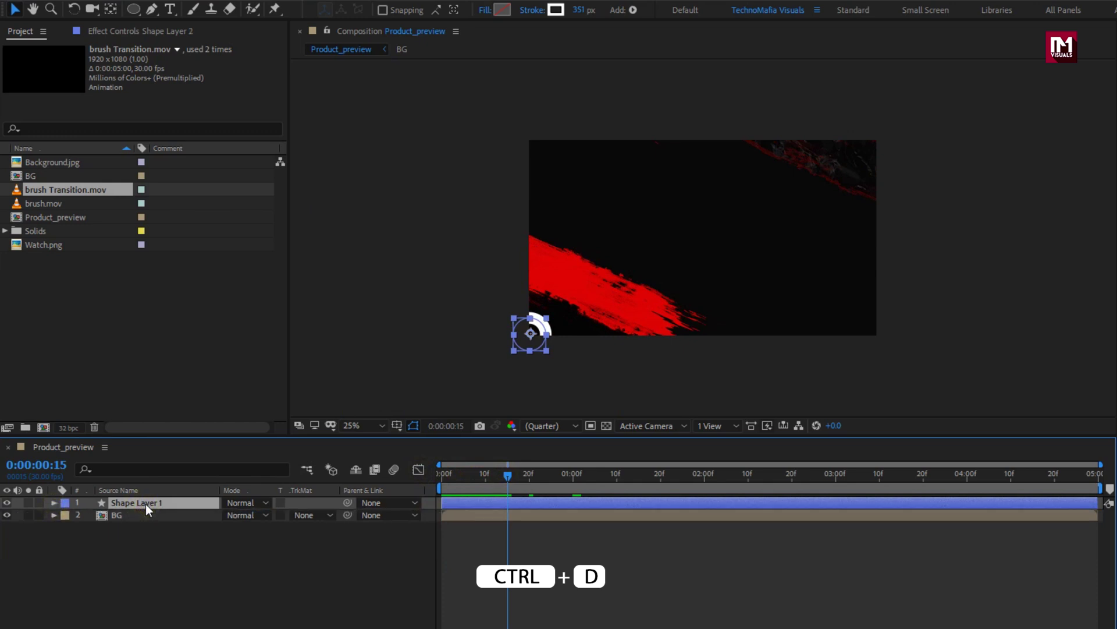
key("ctrl+d")
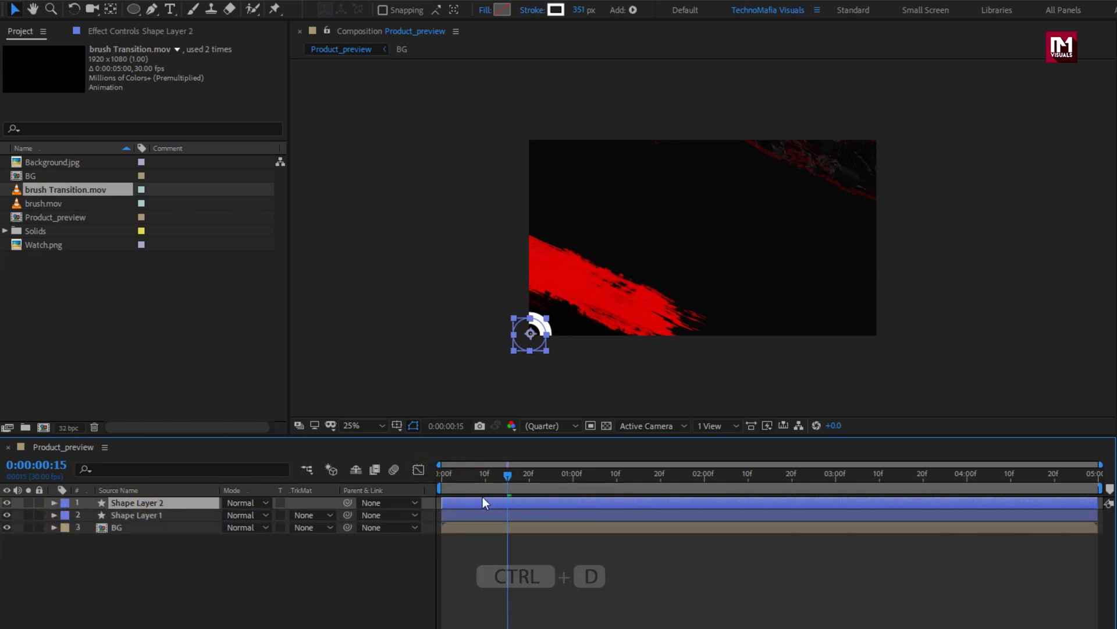
left_click(465, 479)
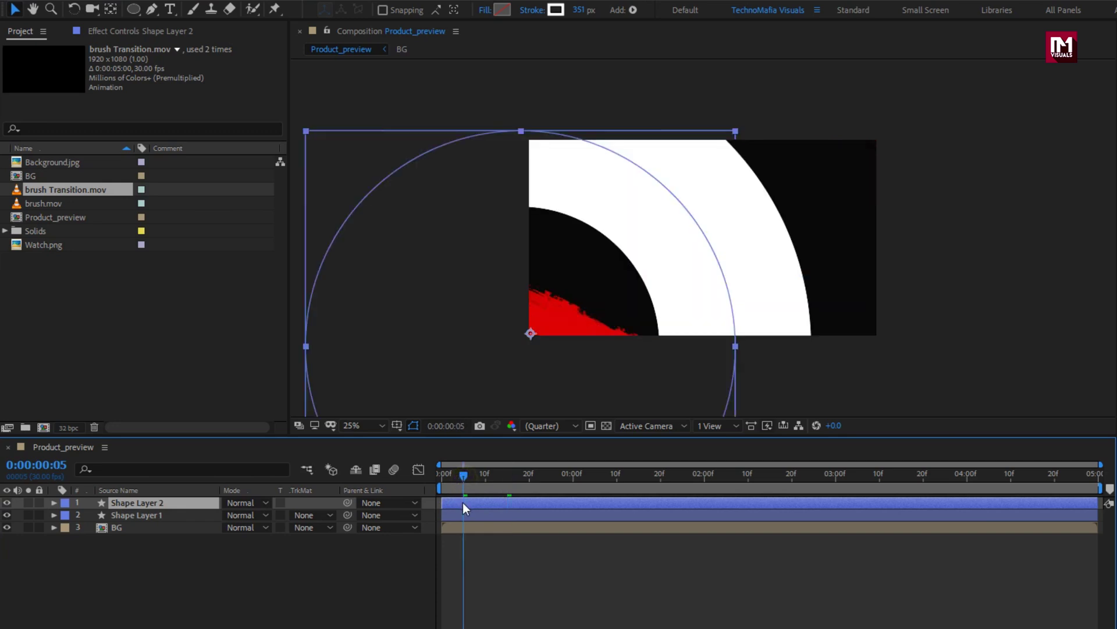
left_click_drag(452, 501, 497, 481)
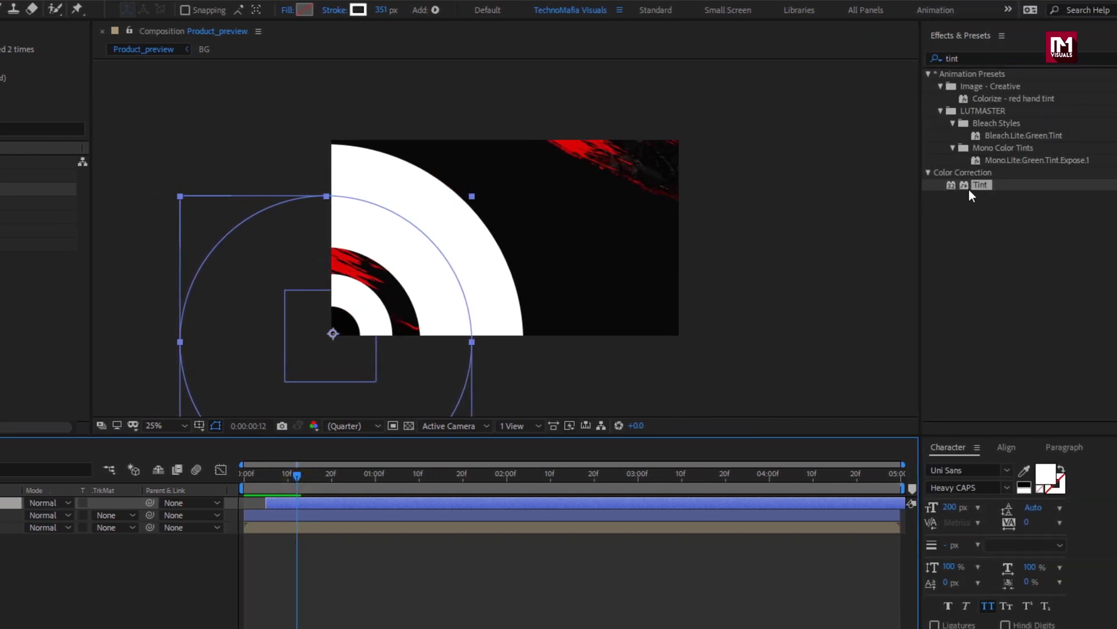
Find the Gradient Ramp effect and apply it to Shape Layer 2
left_click_drag(983, 59, 942, 61)
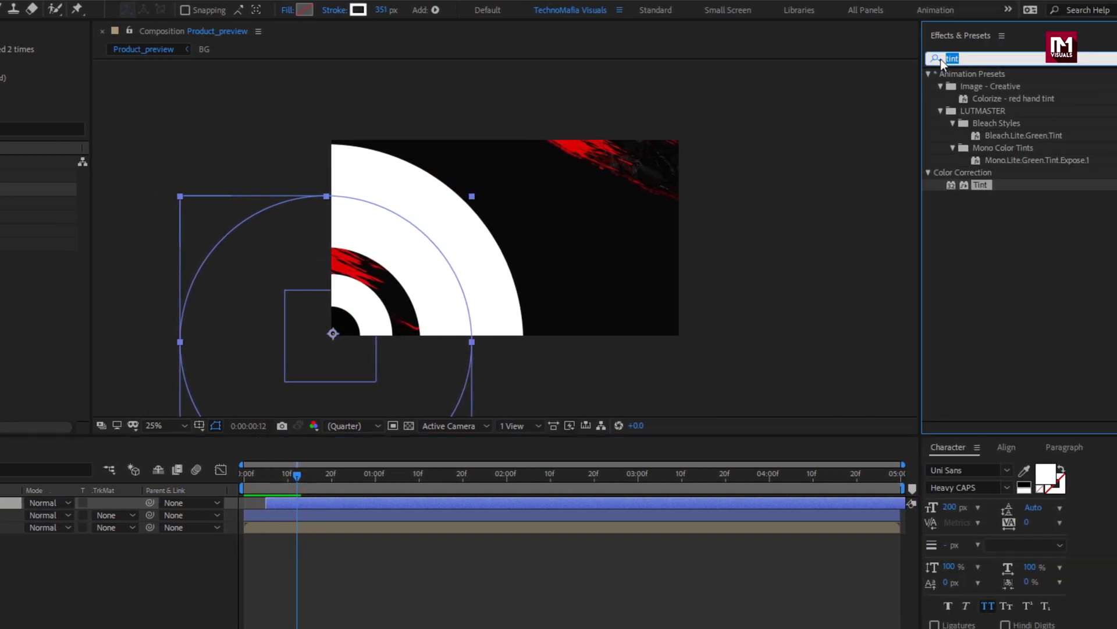
type("ramp")
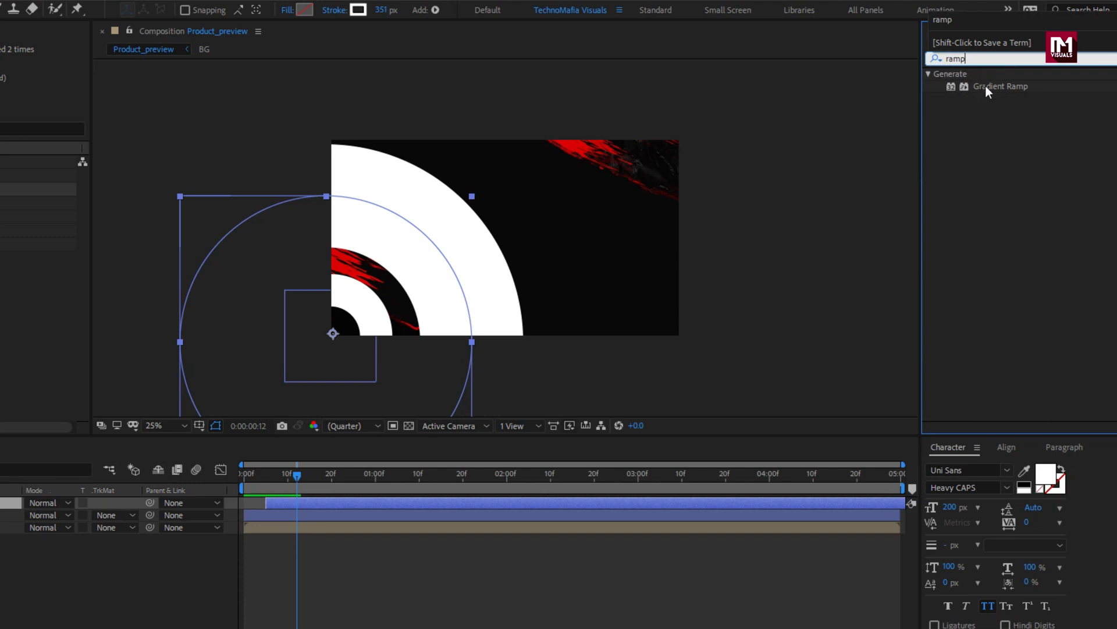
double_click(988, 87)
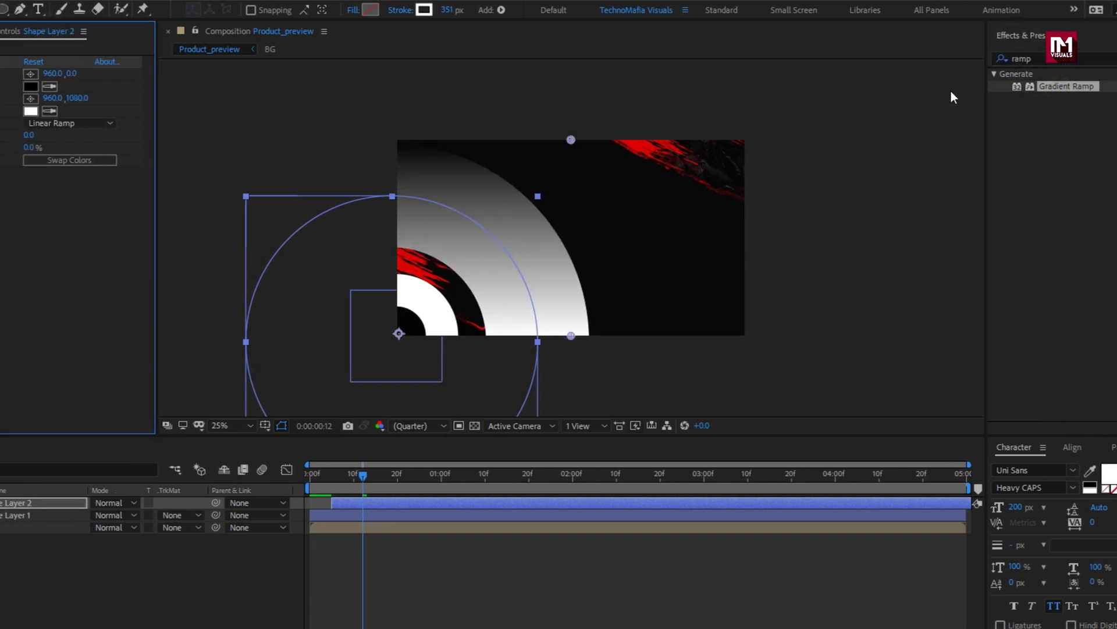
Set Shape Layer 2's Gradient Ramp to dark gold 958201 as the start color and bright yellow EFE107 as the end color
left_click(163, 87)
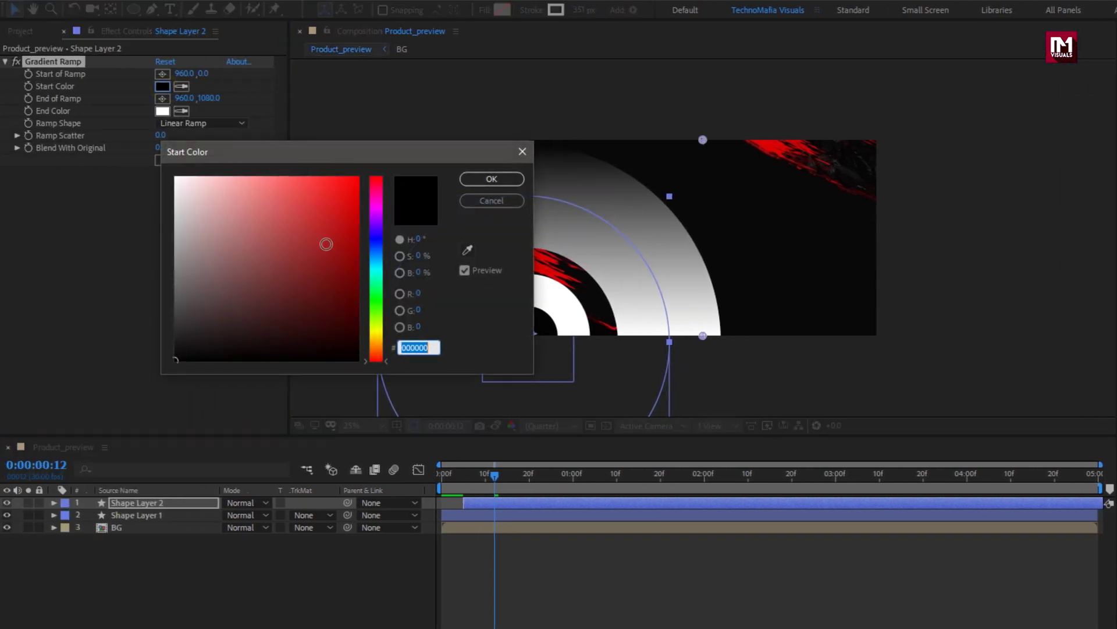
left_click_drag(374, 306, 376, 339)
mouse_move(342, 221)
left_mouse_down()
mouse_move(337, 196)
mouse_move(358, 253)
left_mouse_up()
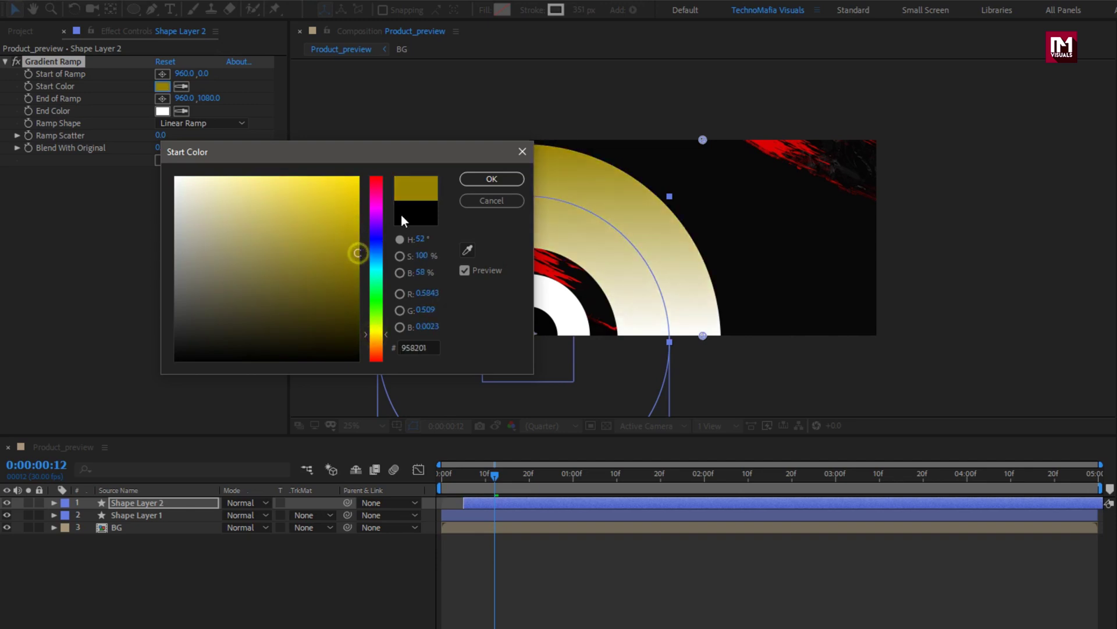
left_click(490, 178)
left_click(167, 112)
left_click_drag(381, 307, 379, 337)
left_click_drag(348, 211, 353, 187)
left_click(473, 179)
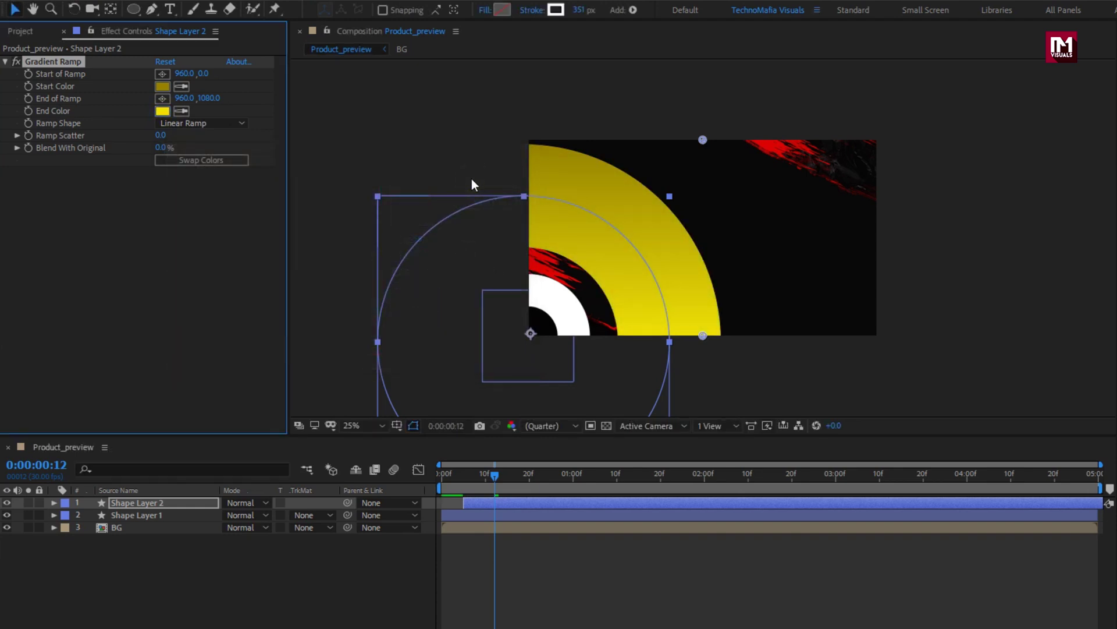
Set the Ramp Scatter of Shape Layer 2's Gradient Ramp to 500
left_click(160, 134)
type("500")
key("Return")
Set Shape Layer 2's Scale to 90% at its final keyframe, 0:00:00:25
left_click_drag(493, 474, 521, 475)
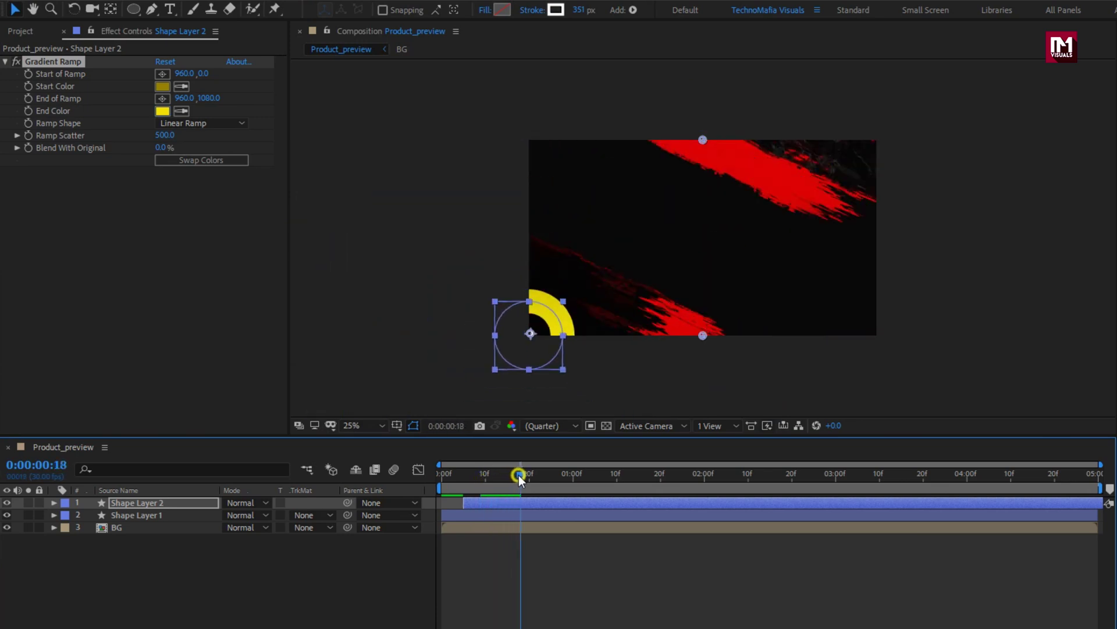
left_click(159, 506)
key("s")
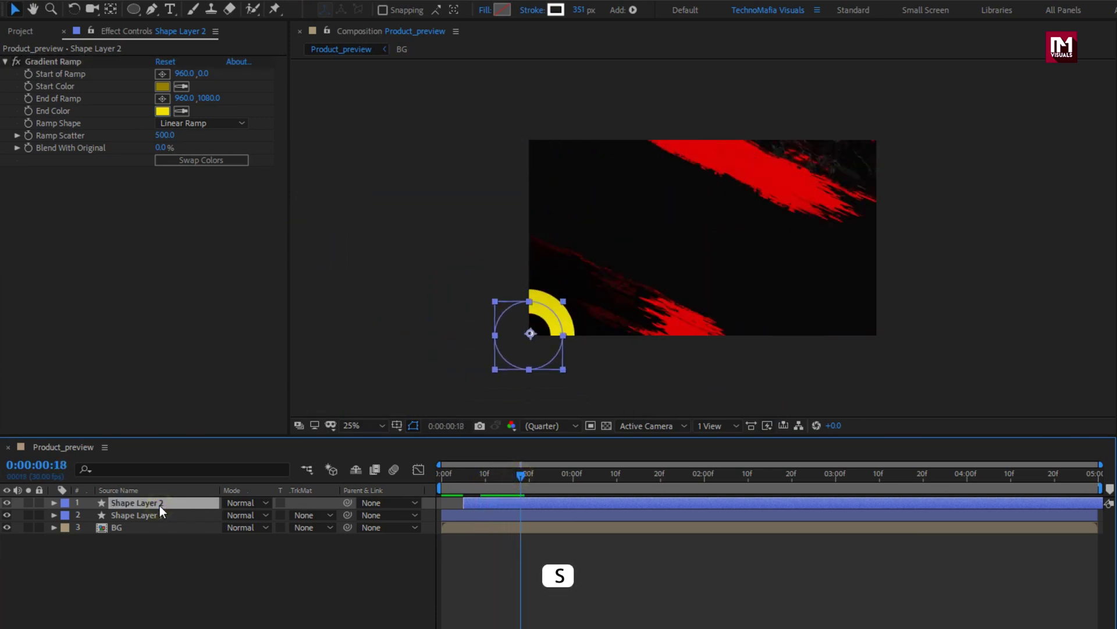
left_click_drag(549, 474, 551, 474)
left_click_drag(260, 514, 323, 515)
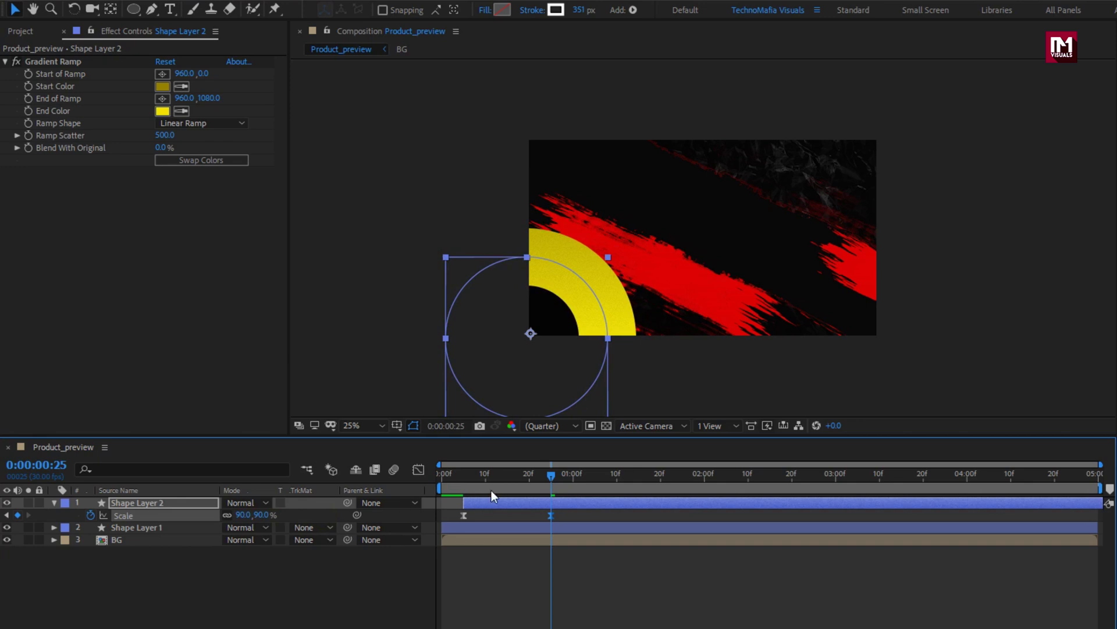
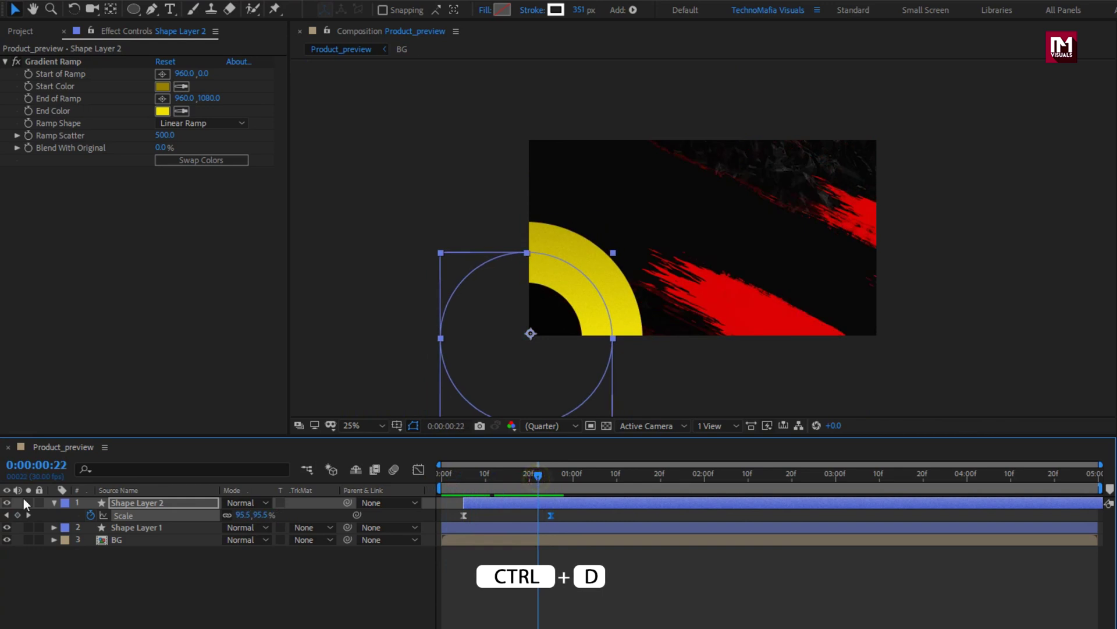
Duplicate Shape Layer 2, shift the duplicate to start at 0:00:00:10, and show its Scale keyframes
left_click(54, 503)
left_click(158, 499)
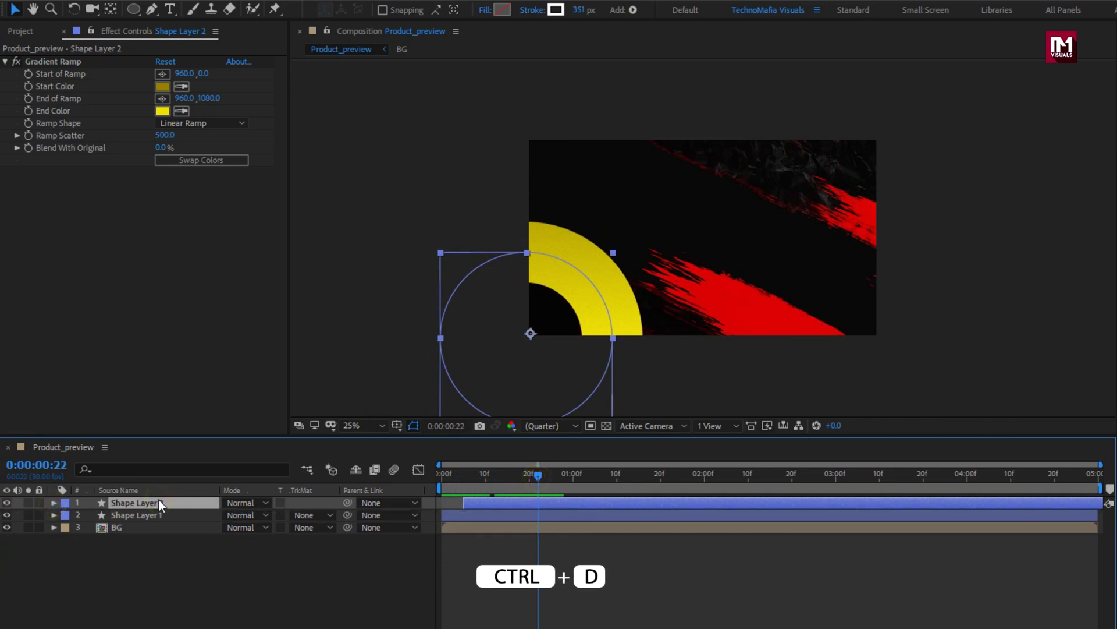
key("ctrl+d")
key("s")
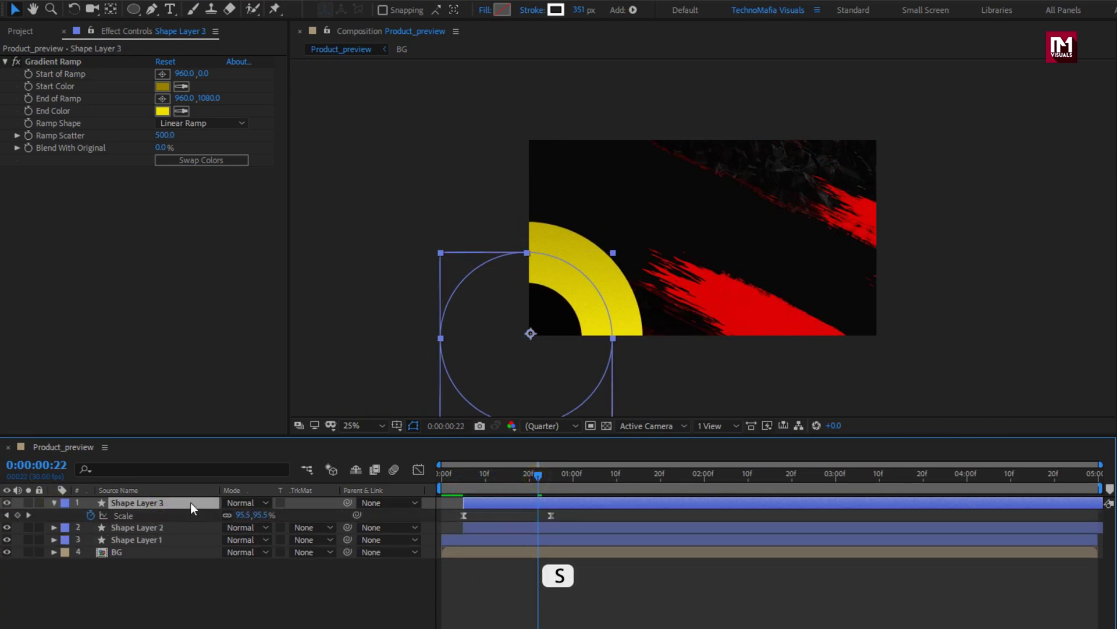
left_click_drag(480, 507, 529, 481)
left_click(486, 476)
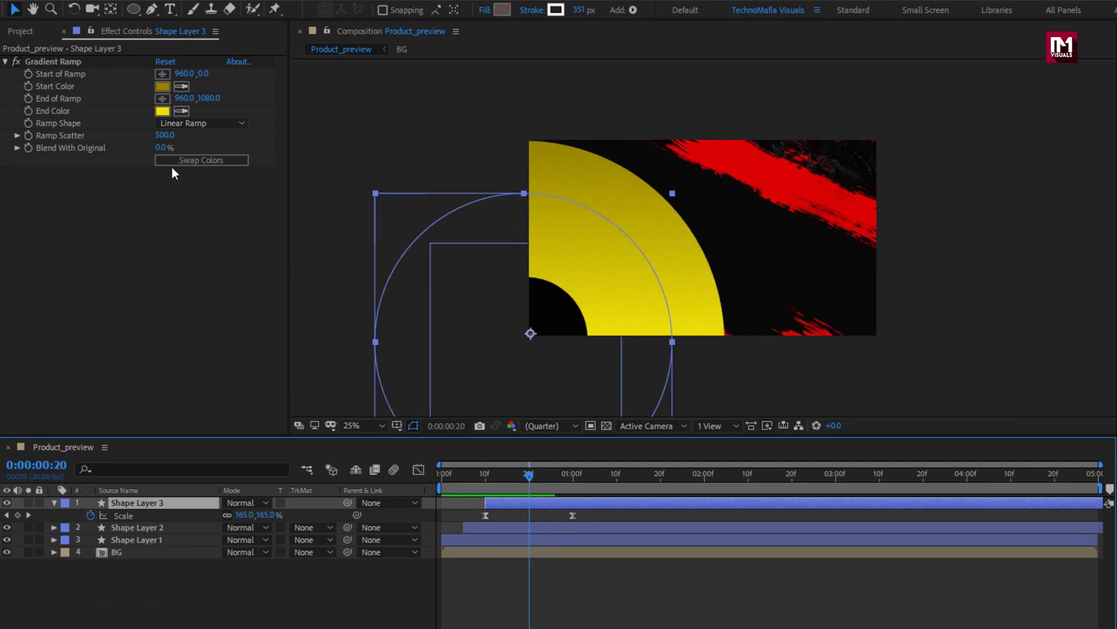
Try pinkish red EF0743 as the end color of Shape Layer 3's Gradient Ramp
left_click(162, 112)
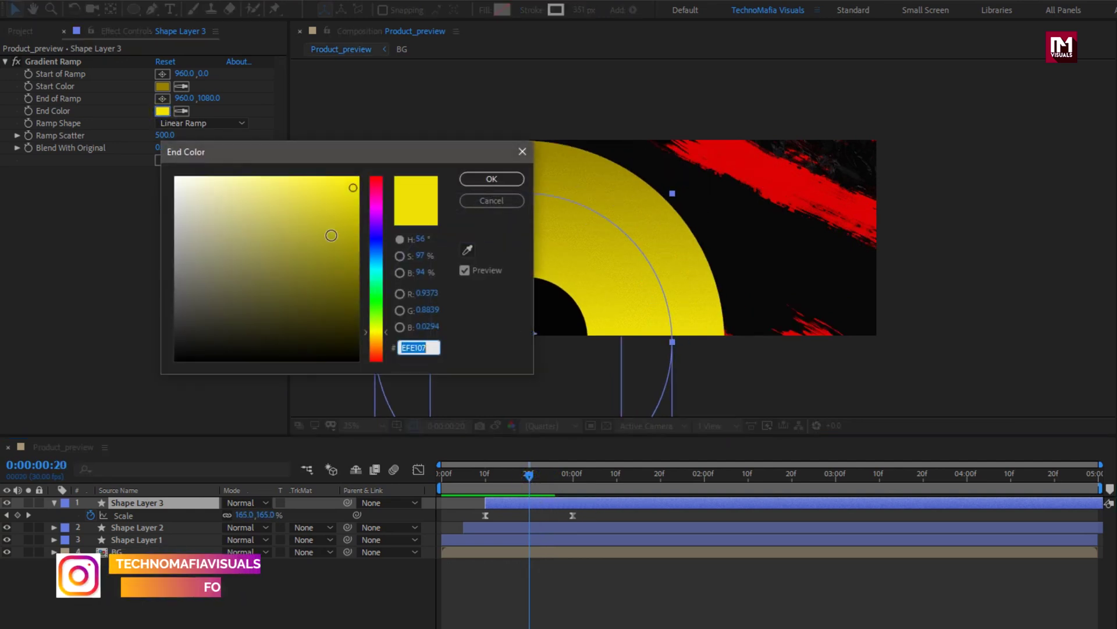
left_click_drag(373, 192, 367, 185)
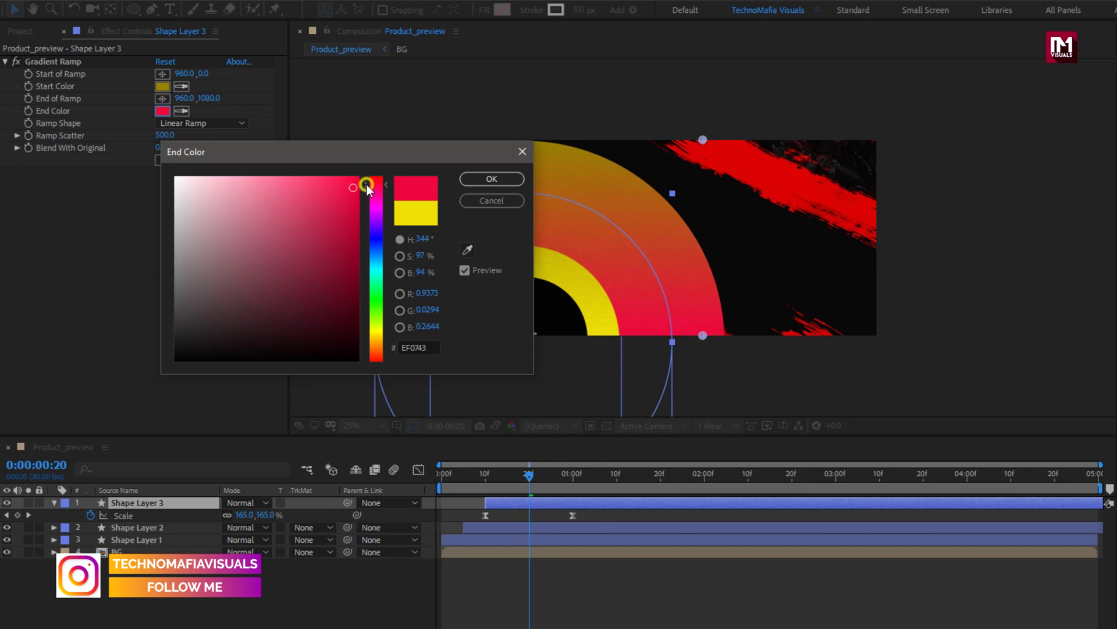
left_click(492, 178)
Set Shape Layer 3's ramp start color to dark red 830609 and sample the end color from the red brush stroke
left_click(163, 86)
left_click_drag(366, 234, 369, 174)
left_click(351, 265)
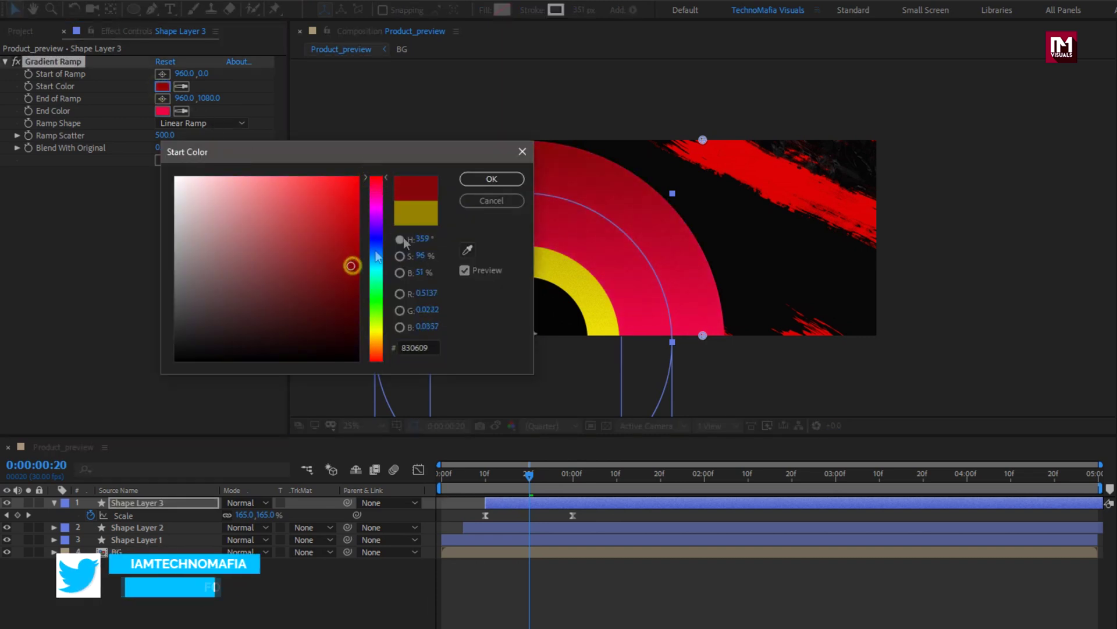
left_click(475, 180)
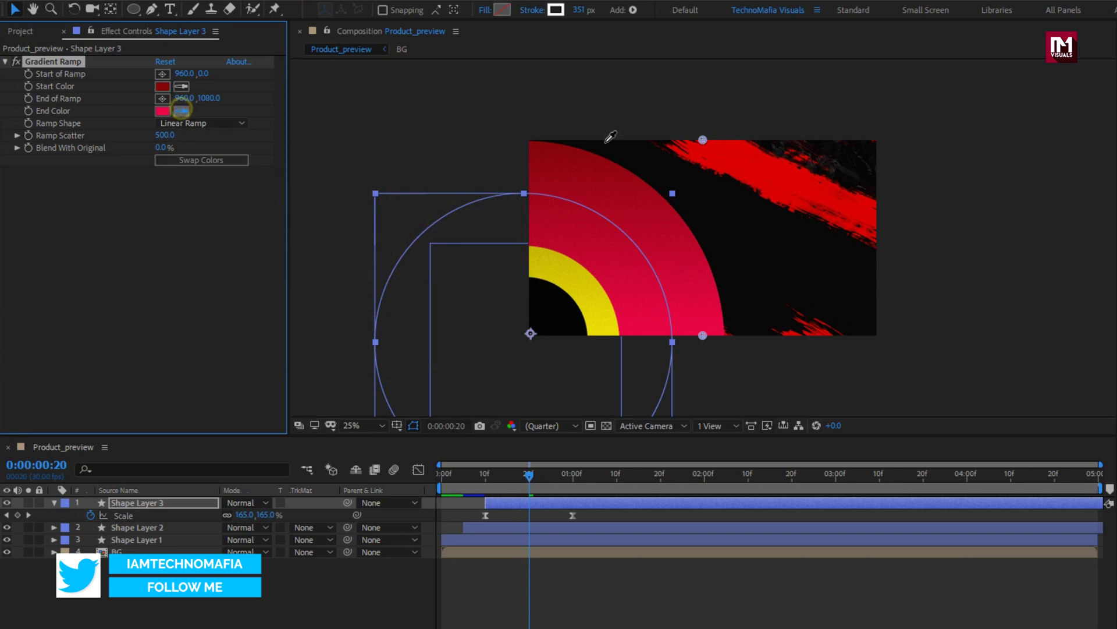
left_click(769, 164)
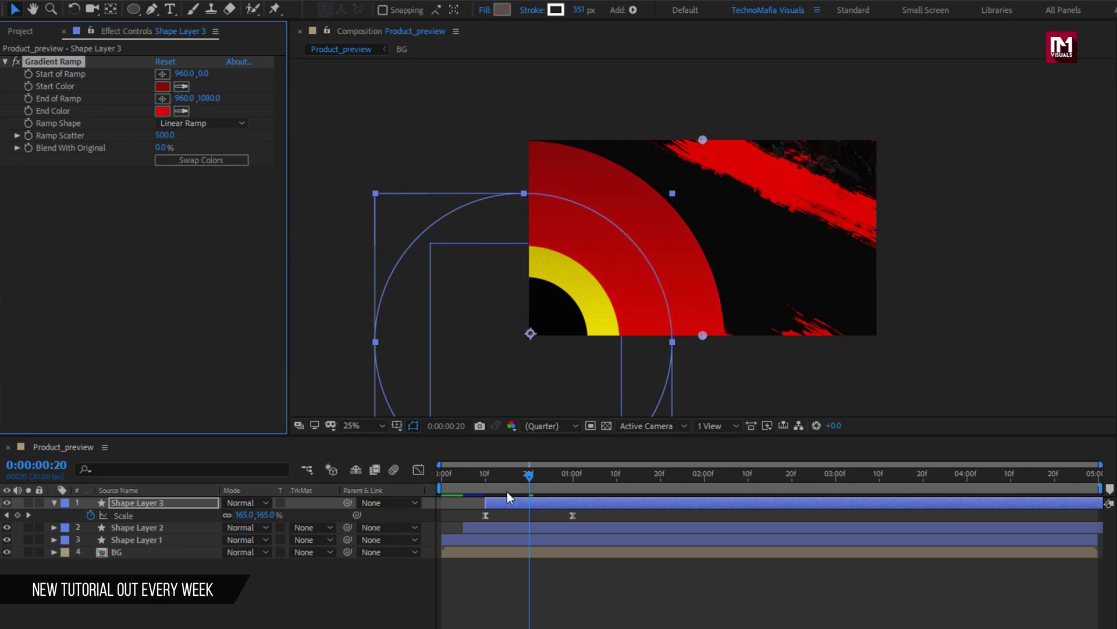
Animate Shape Layer 3's Scale from 0% at 0:00:00:10 to about 61% at 0:00:01:00, and scrub through the motion
left_click(530, 478)
left_click_drag(531, 481, 574, 481)
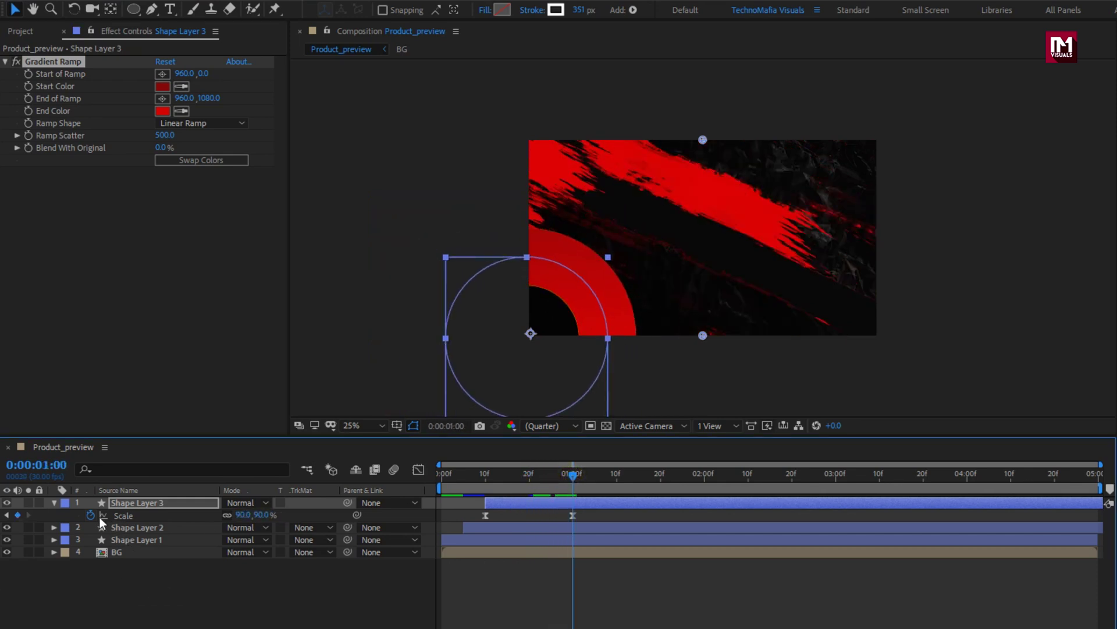
left_click_drag(261, 518, 245, 520)
left_click(484, 480)
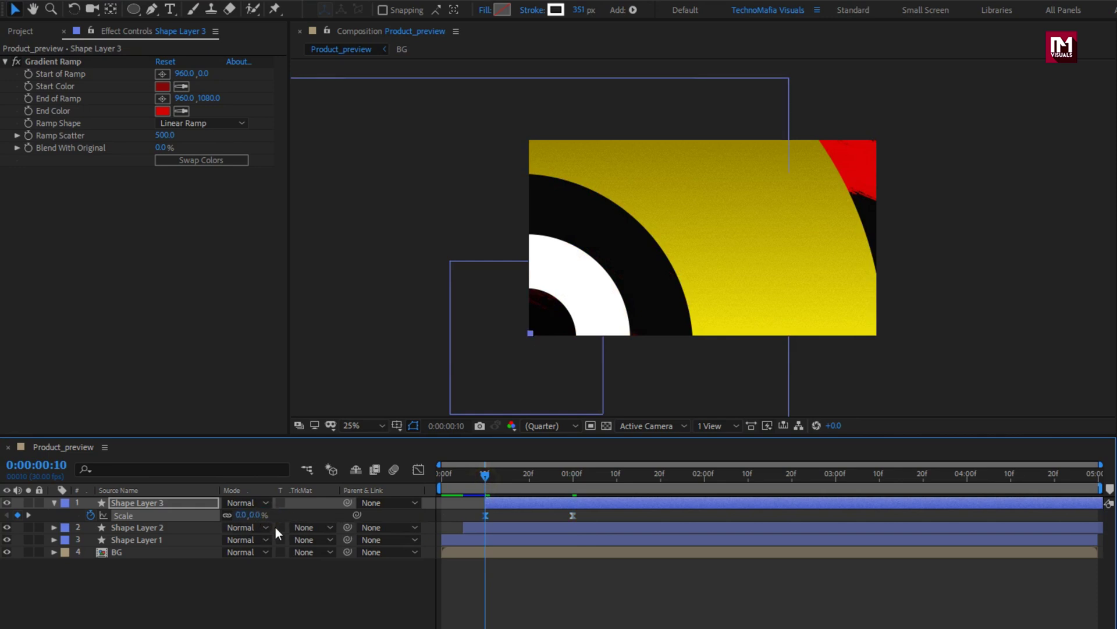
left_click_drag(482, 476, 568, 478)
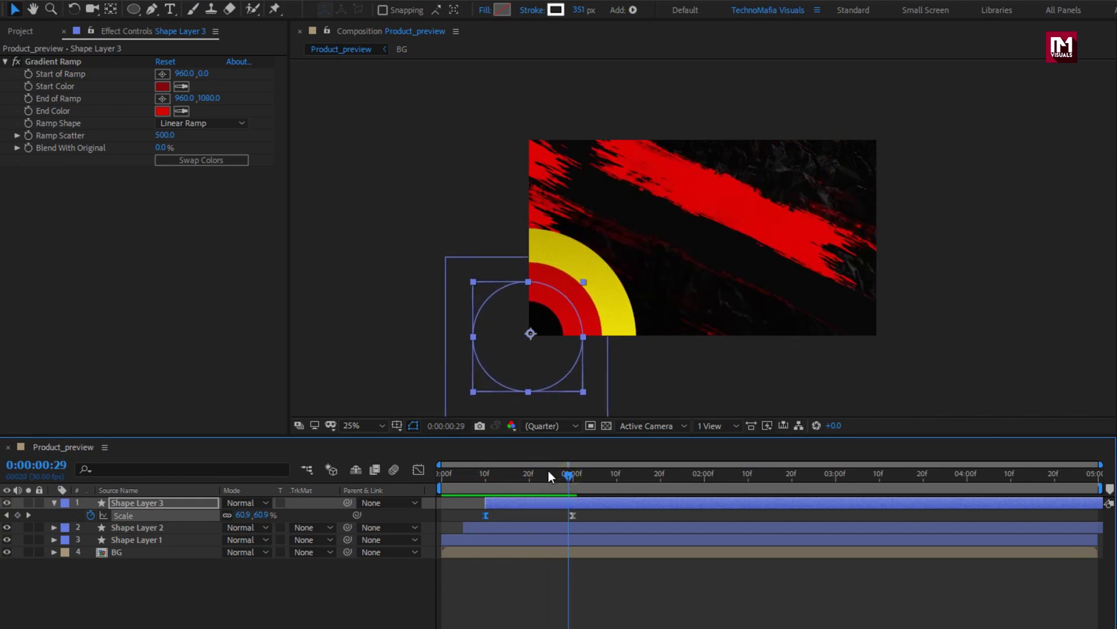
Move Shape Layer 3's final Scale keyframe to 0:00:00:25 to line up with Shape Layer 2's, then collapse both layers
left_click(551, 473)
key("s")
left_click(542, 533)
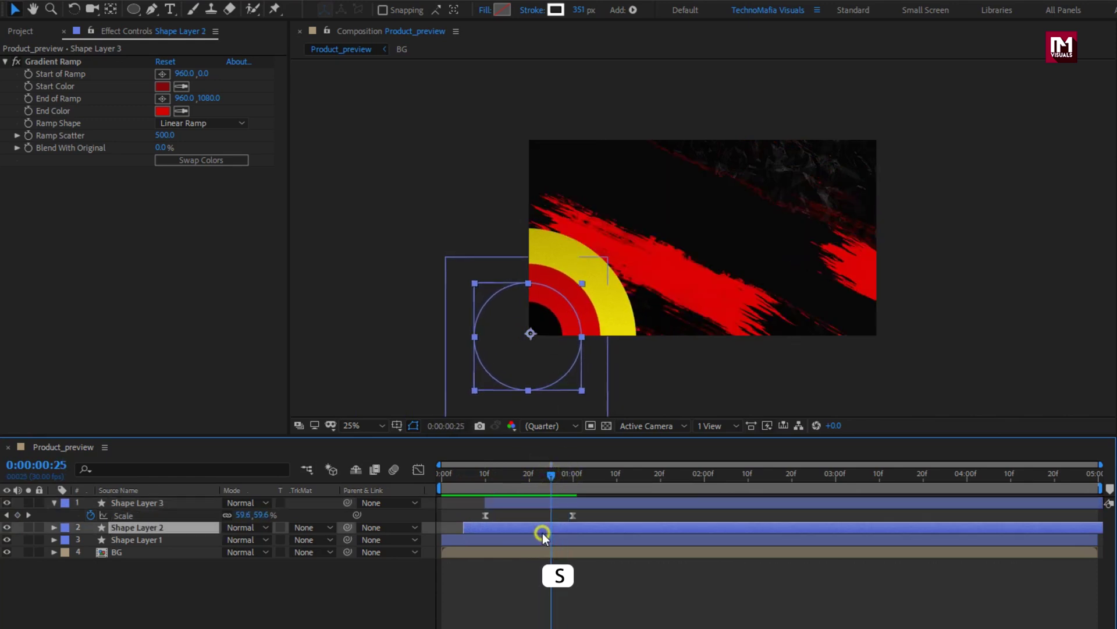
key("s")
left_click_drag(573, 515, 554, 517)
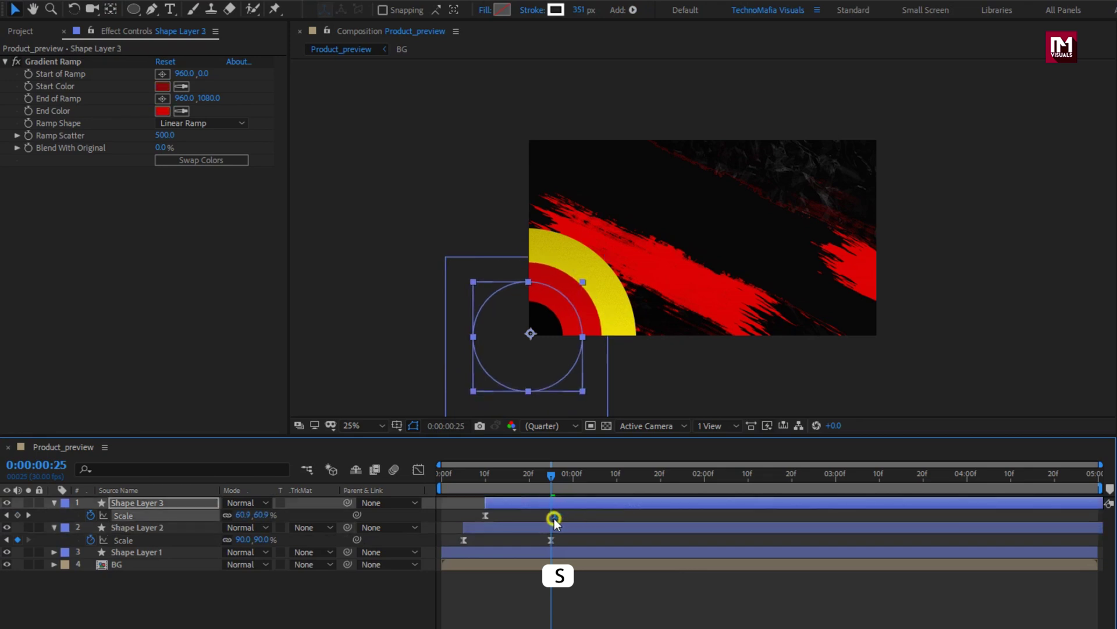
mouse_move(552, 476)
left_mouse_down()
mouse_move(504, 490)
mouse_move(551, 490)
left_mouse_up()
left_click(54, 501)
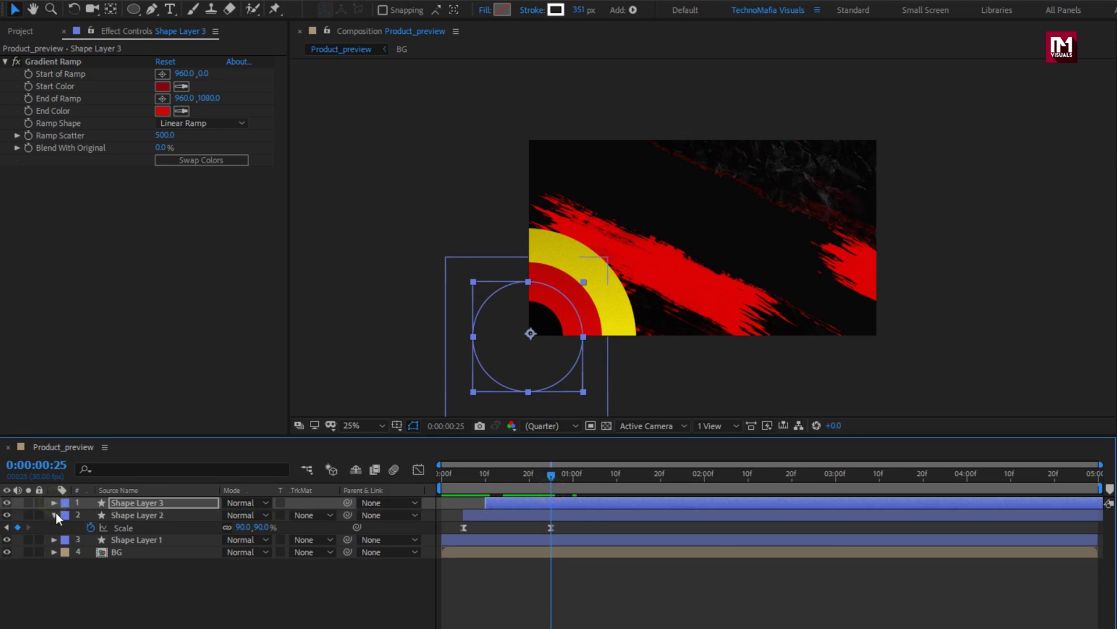
left_click(56, 514)
left_click(141, 566)
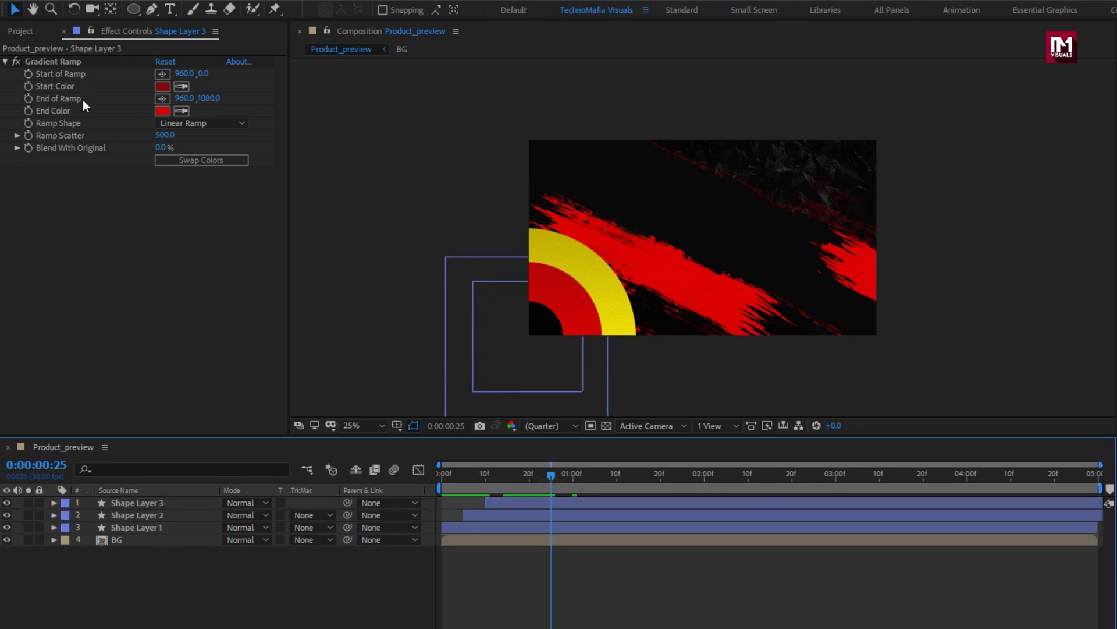
Add Watch.png to the composition above the shape layers and place it in the right half of the frame
left_click(30, 33)
left_click(42, 244)
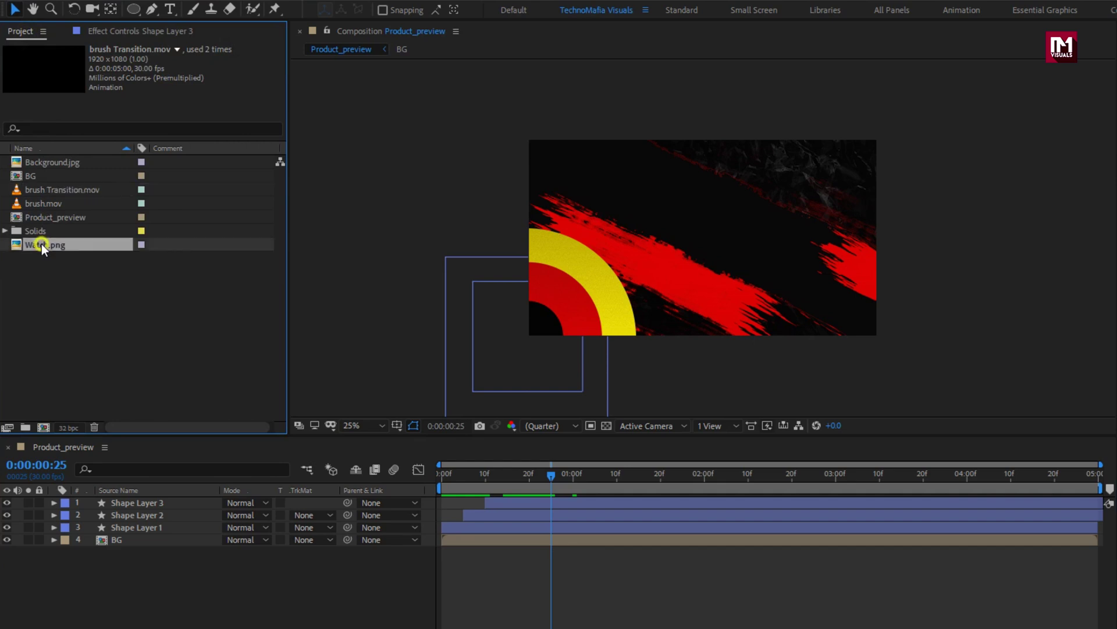
left_click_drag(101, 324, 169, 501)
key("period")
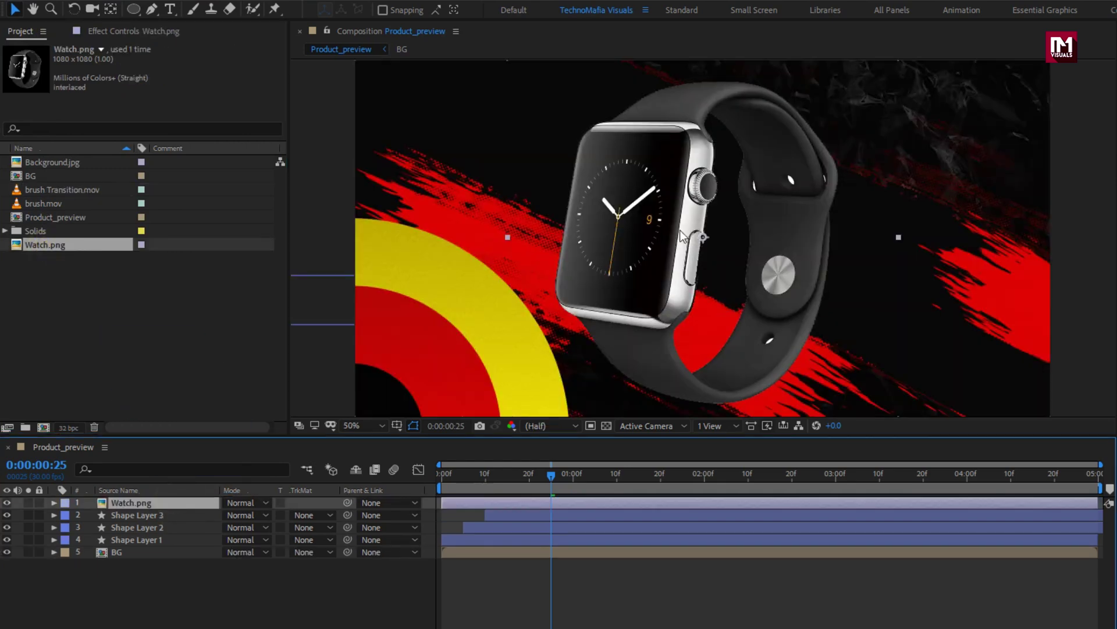
left_click_drag(661, 240, 777, 241)
Scale the Watch.png layer down to 68%
key("s")
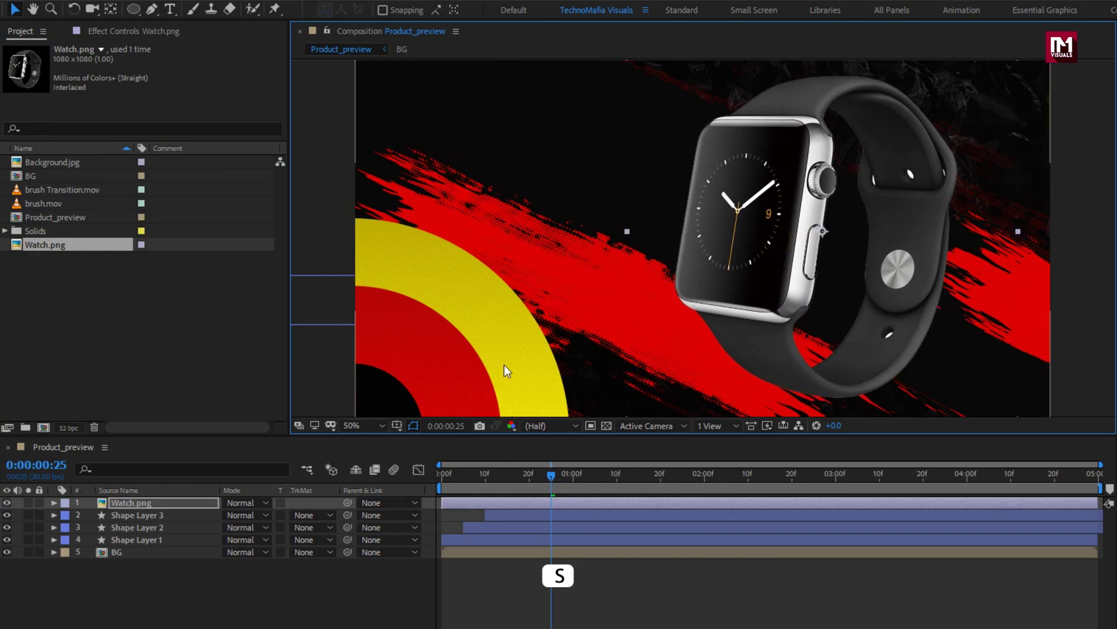
left_click(183, 503)
key("s")
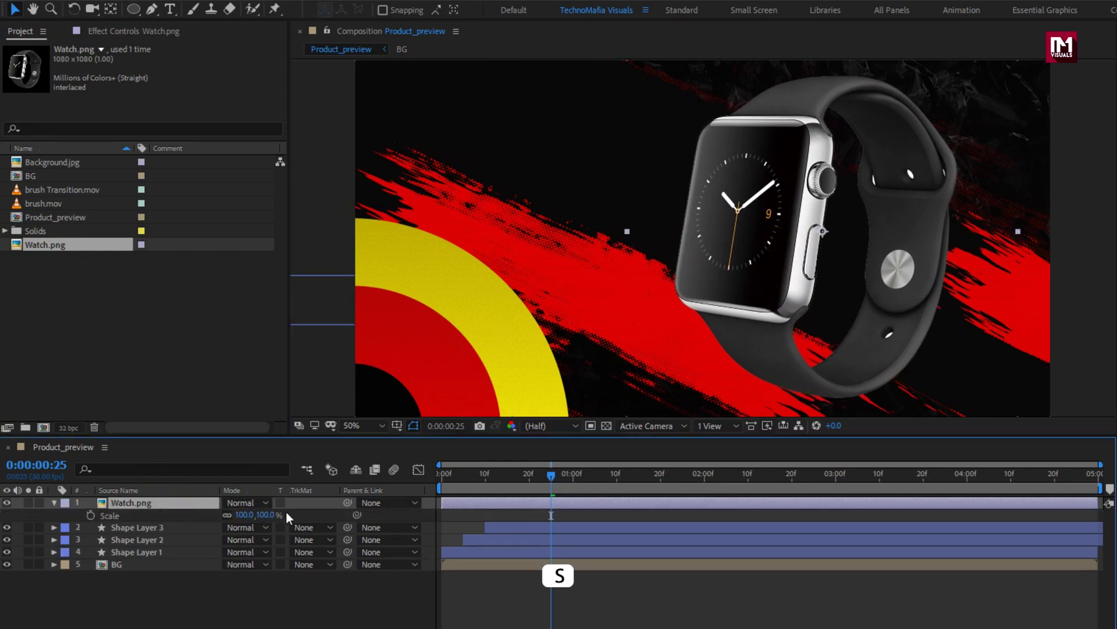
left_click_drag(266, 516, 251, 526)
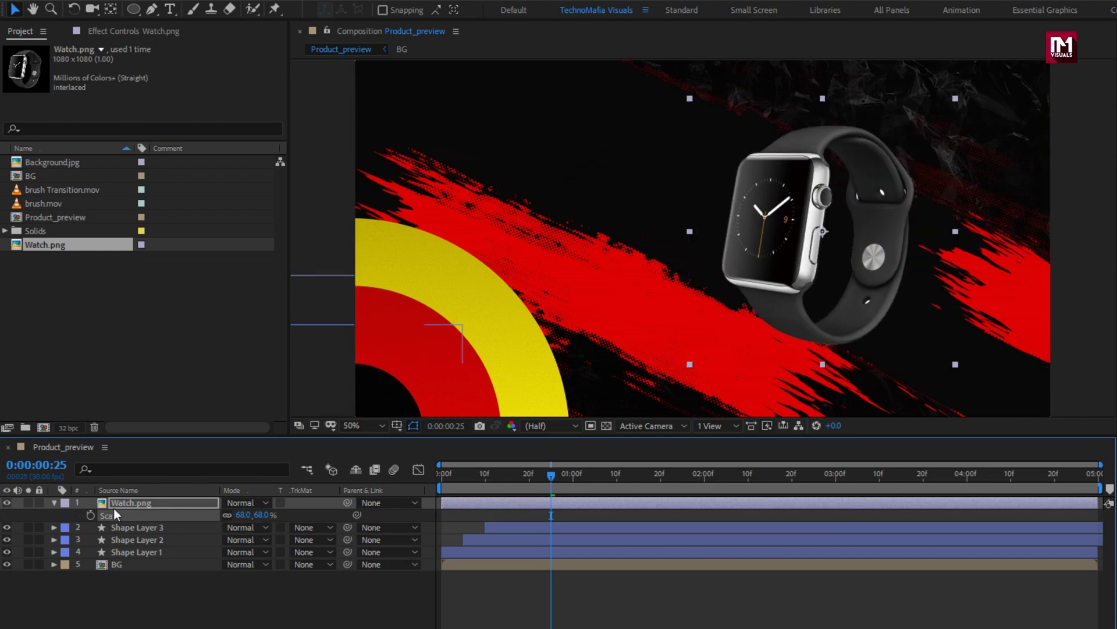
left_click(53, 504)
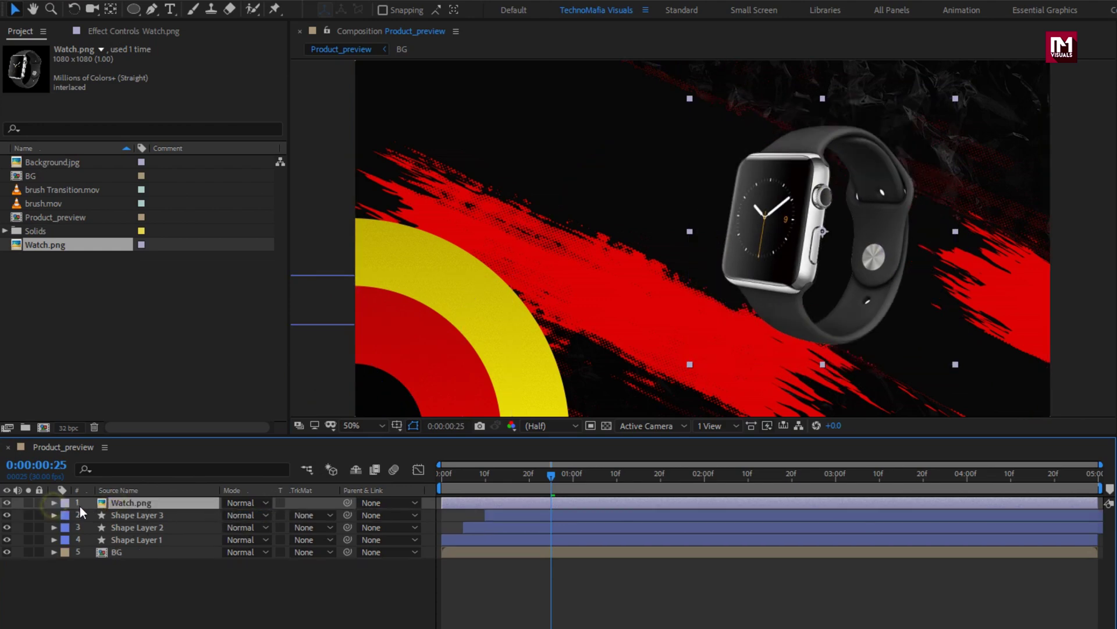
Pre-compose the Watch.png layer as Product, leaving all attributes in Product_preview
right_click(117, 503)
left_click(148, 443)
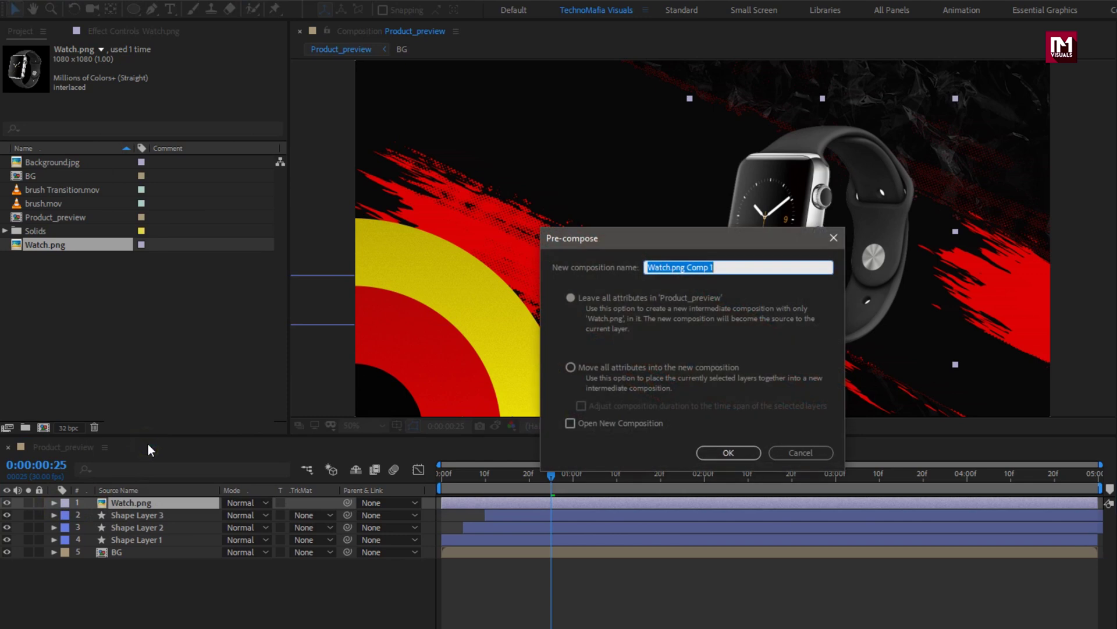
type("Pr")
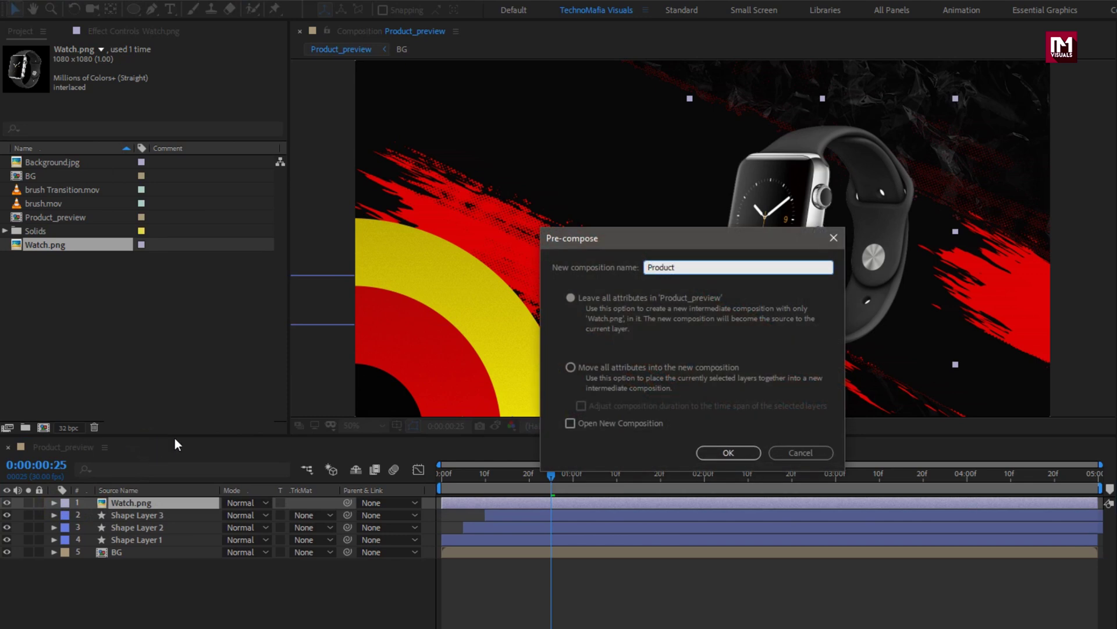
type("oduct")
left_click(715, 454)
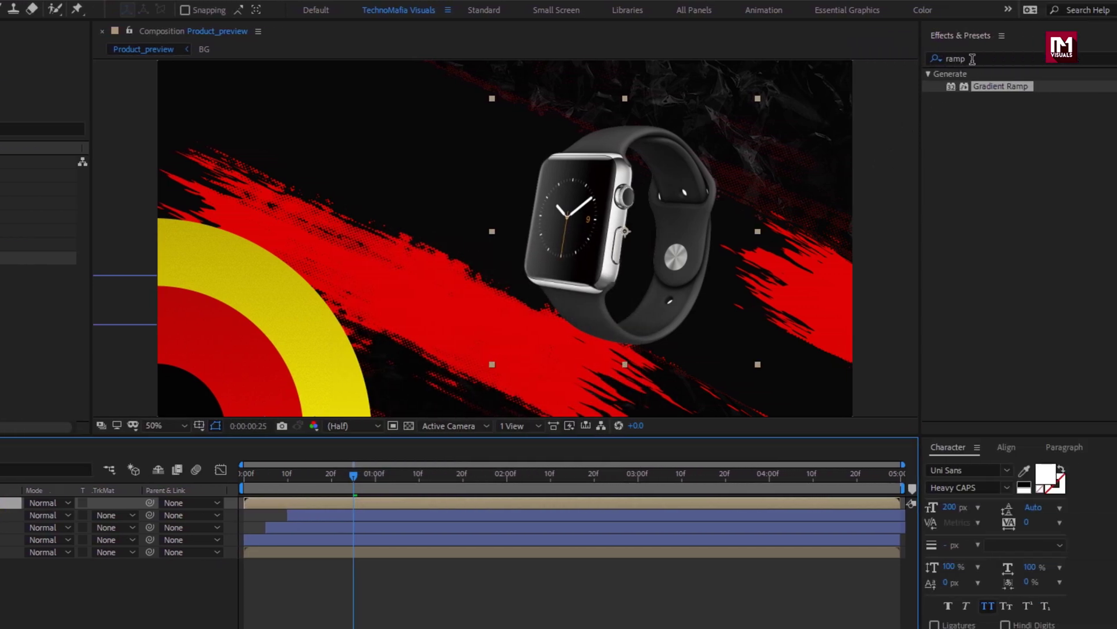
Apply the Fill effect to the Product layer with the dark red colour BC0404
left_click(936, 58)
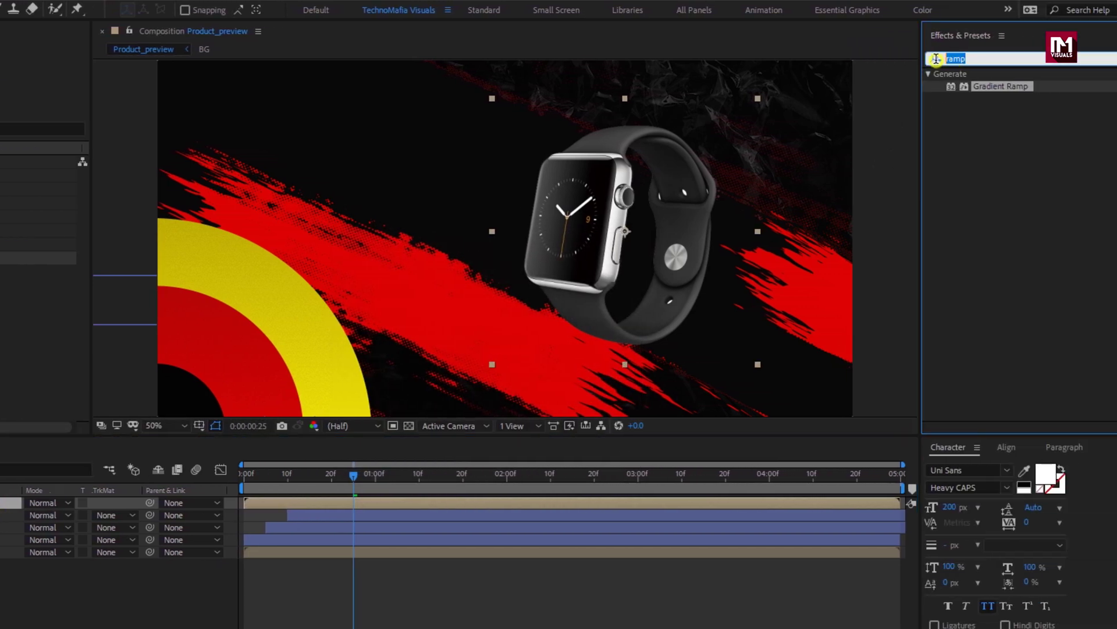
type("fill")
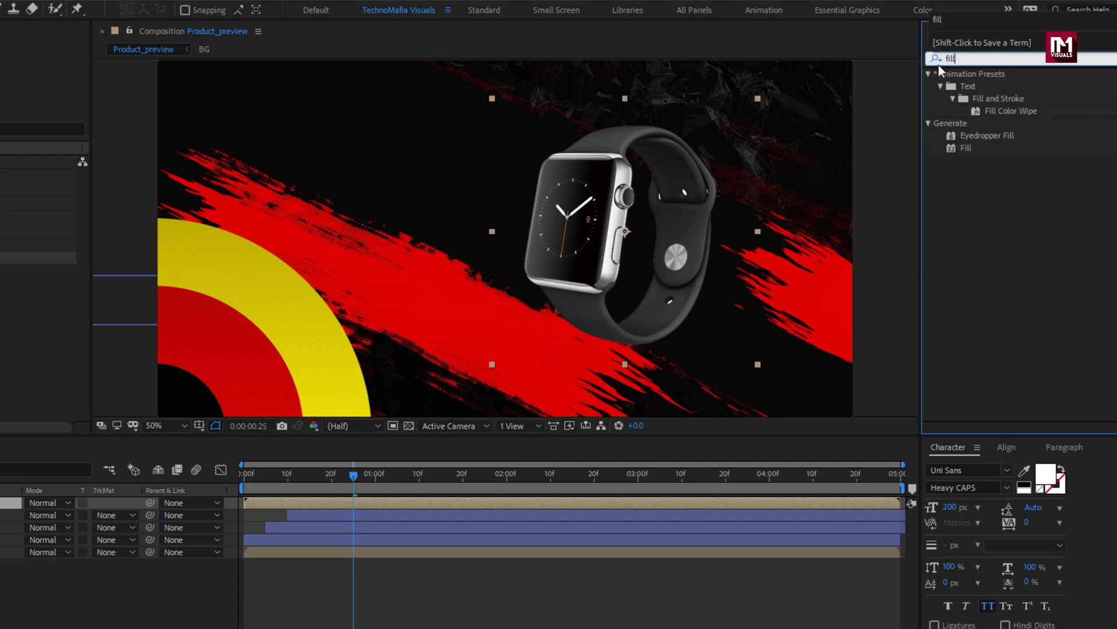
double_click(967, 148)
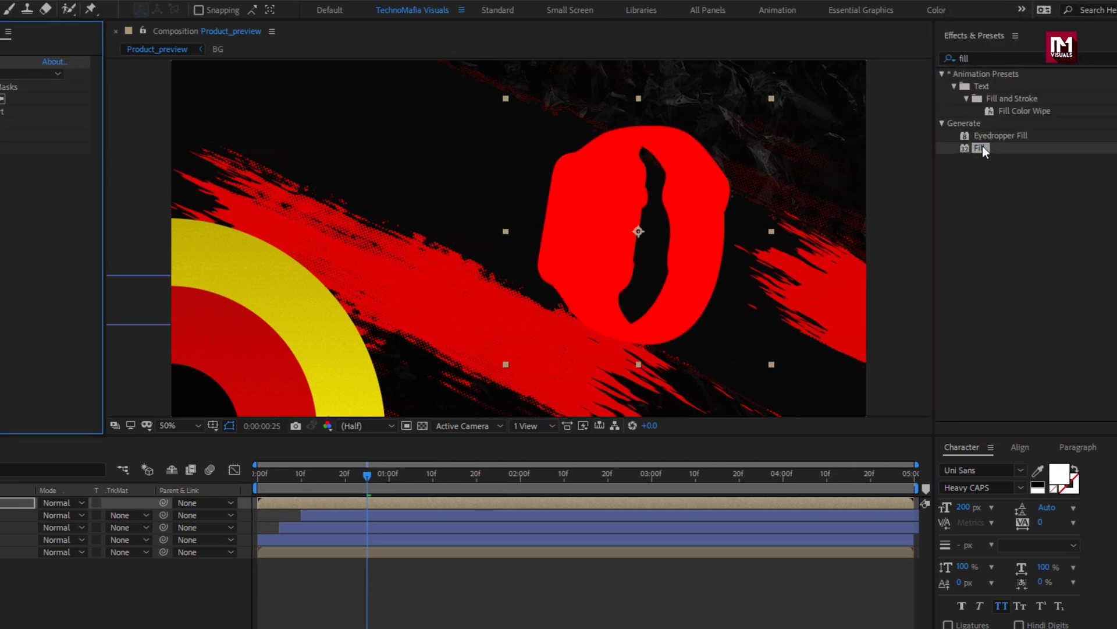
left_click(81, 99)
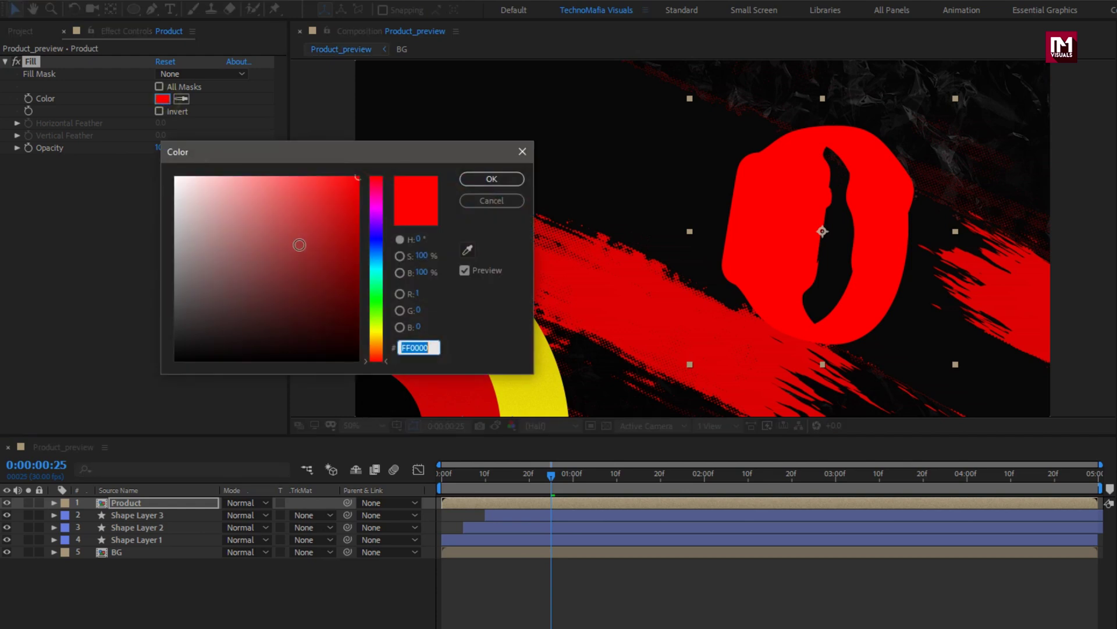
left_click_drag(352, 195, 354, 216)
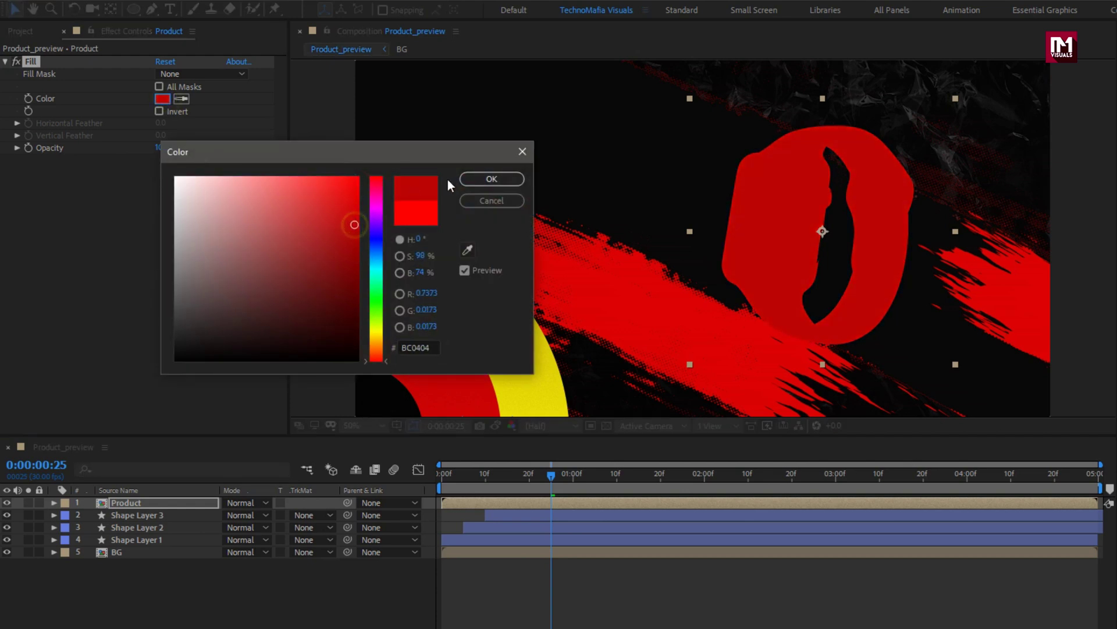
left_click(471, 177)
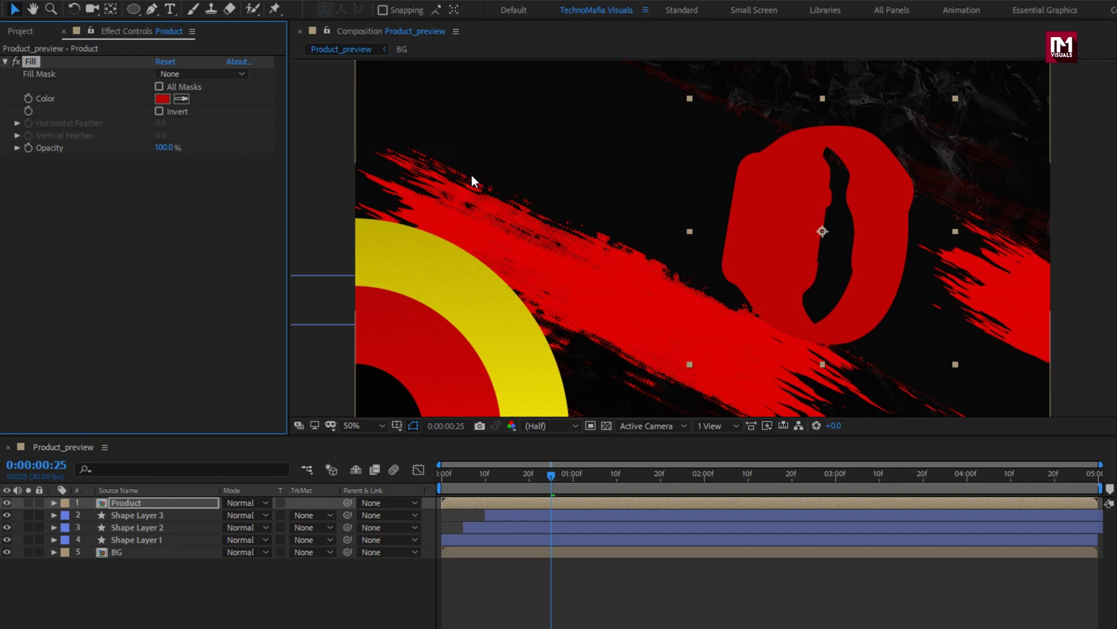
Add the Wiggle - position preset to the Product layer with a wiggle speed of 10 and a wiggle amount of 25 pixels
left_click(1116, 58)
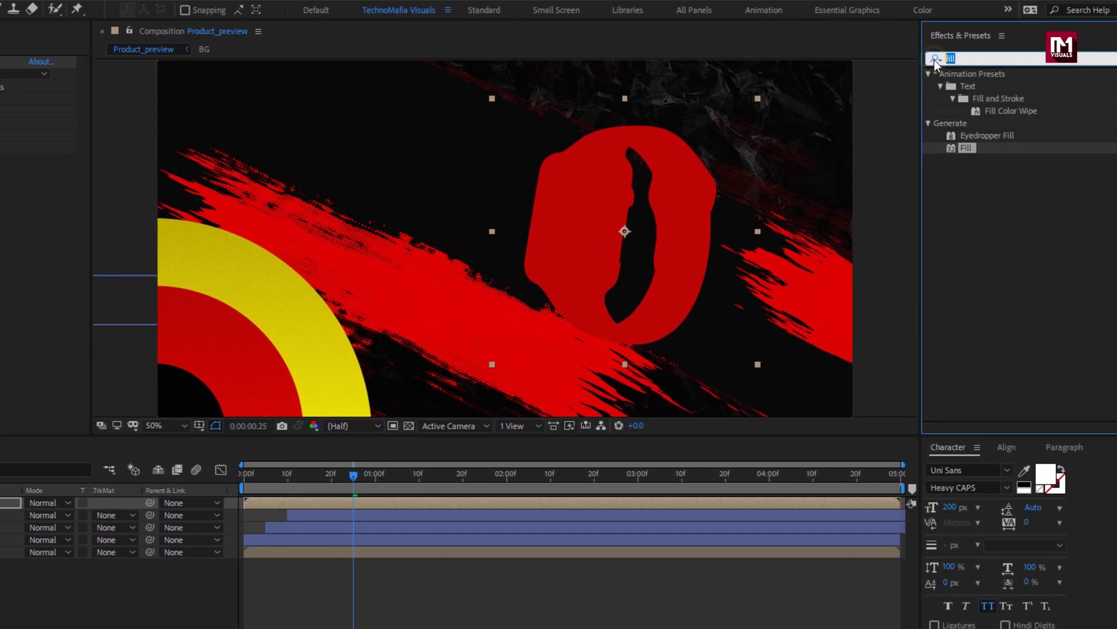
type("posit")
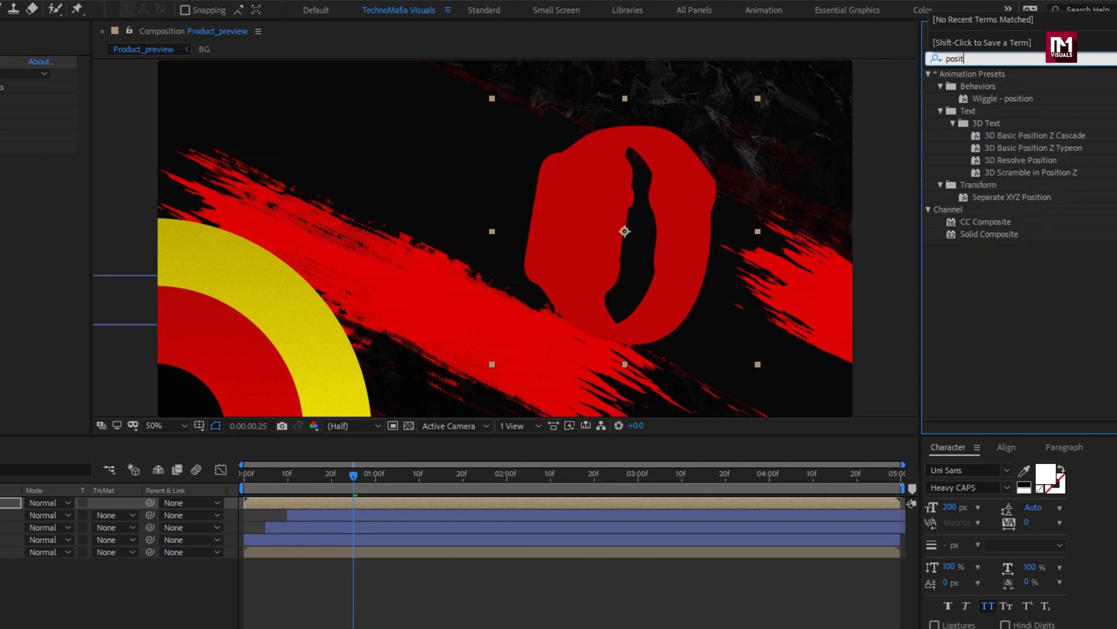
left_click(1011, 100)
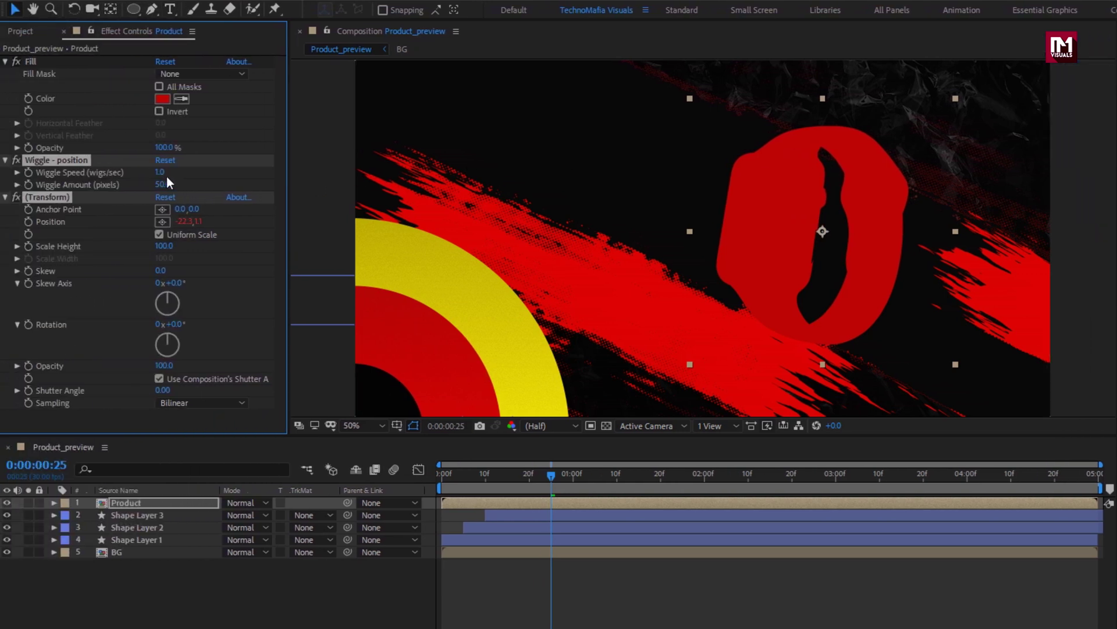
left_click(82, 171)
key("Return")
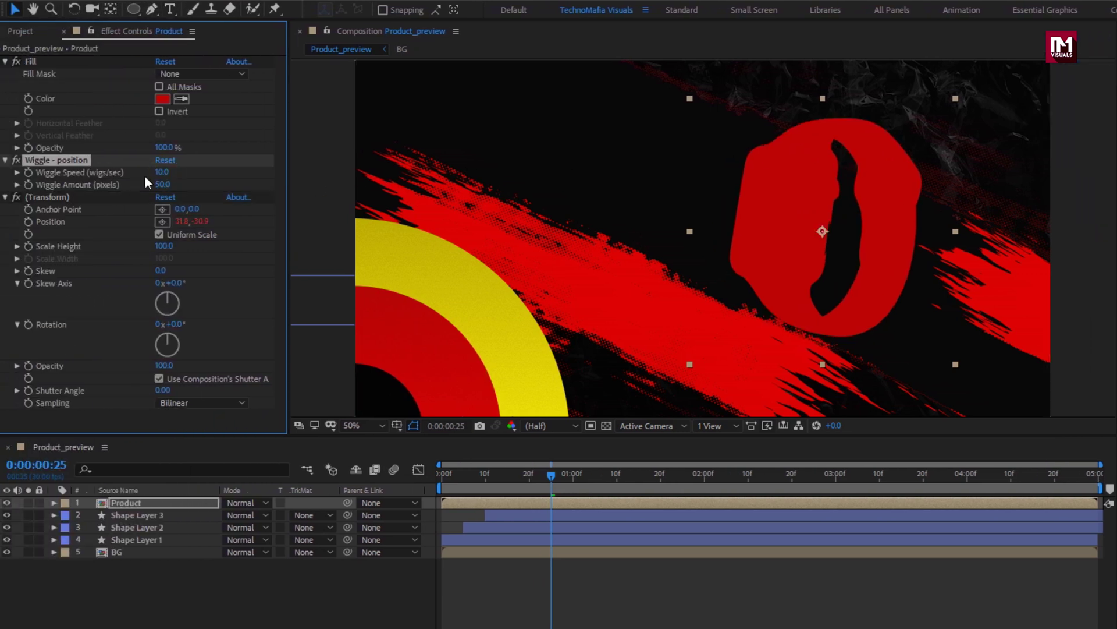
type("25")
key("Return")
Keyframe Product's Position at 0:00:01:00, then move it outside the frame's lower-right corner, to about 2398, 1292, at 0:00:00:00
left_click_drag(546, 472, 488, 460)
key("p")
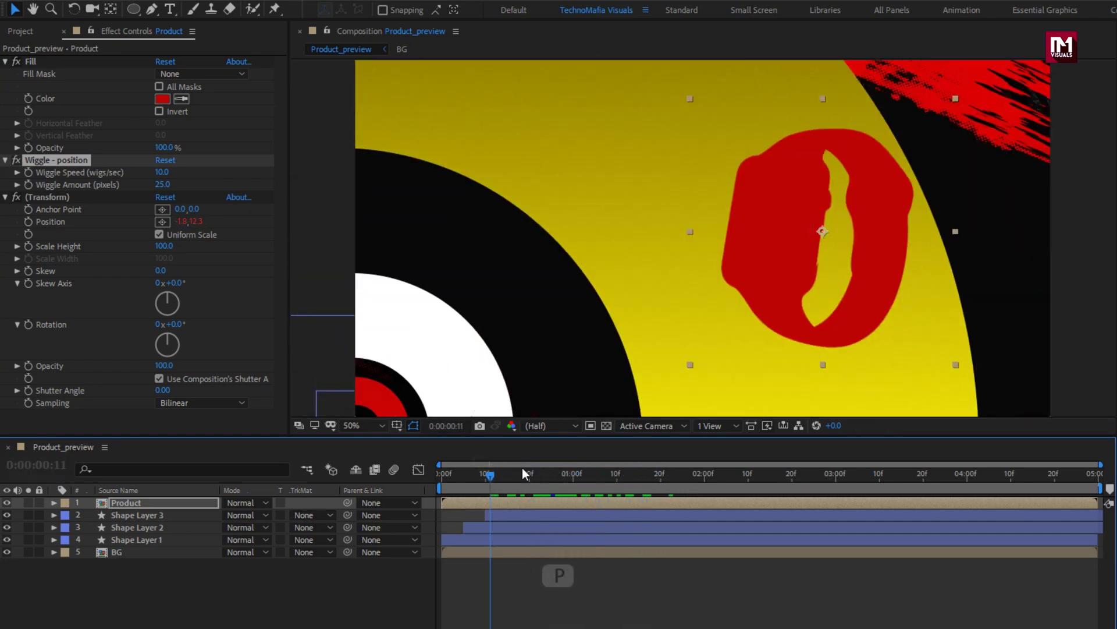
left_click(572, 483)
left_click(180, 505)
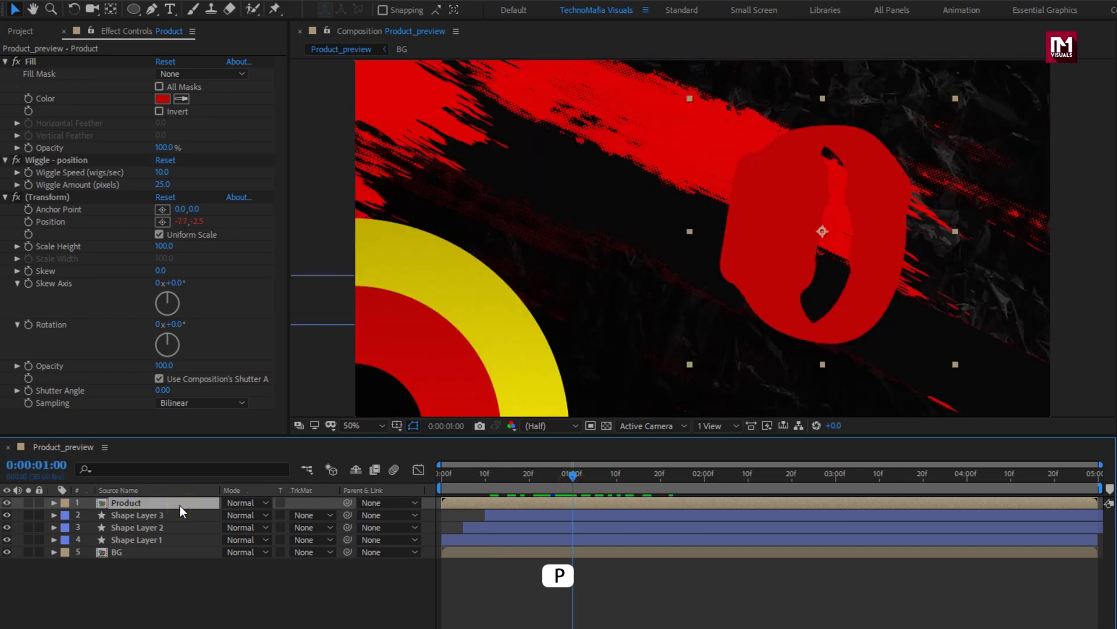
key("p")
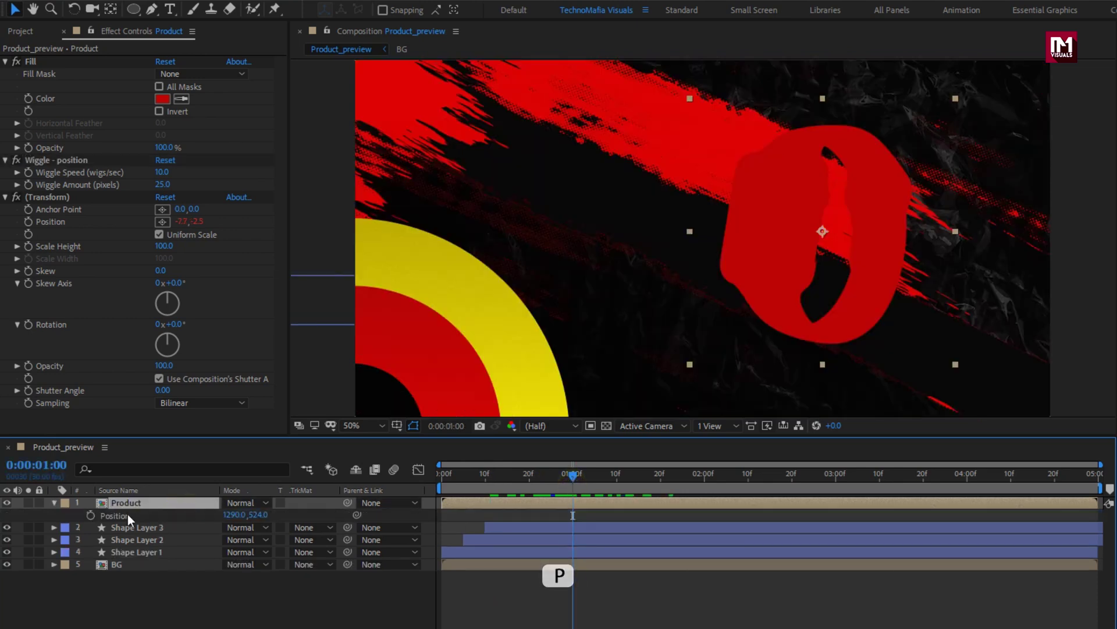
left_click(91, 515)
left_click(442, 479)
left_click_drag(441, 478, 428, 480)
scroll(825, 302, "down", 1)
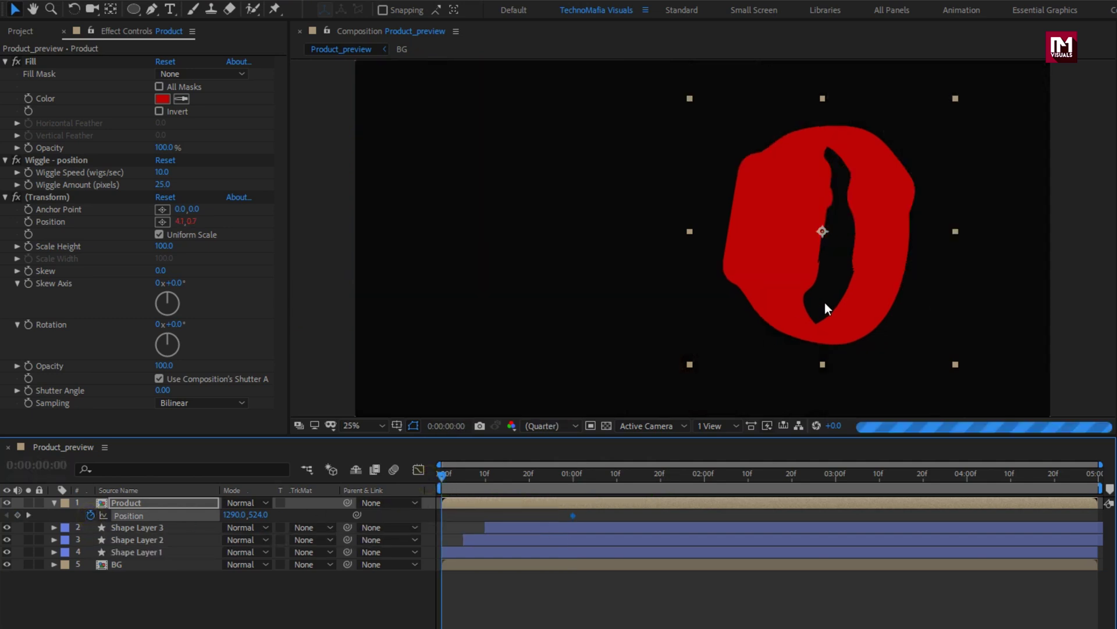
left_click_drag(748, 262, 947, 397)
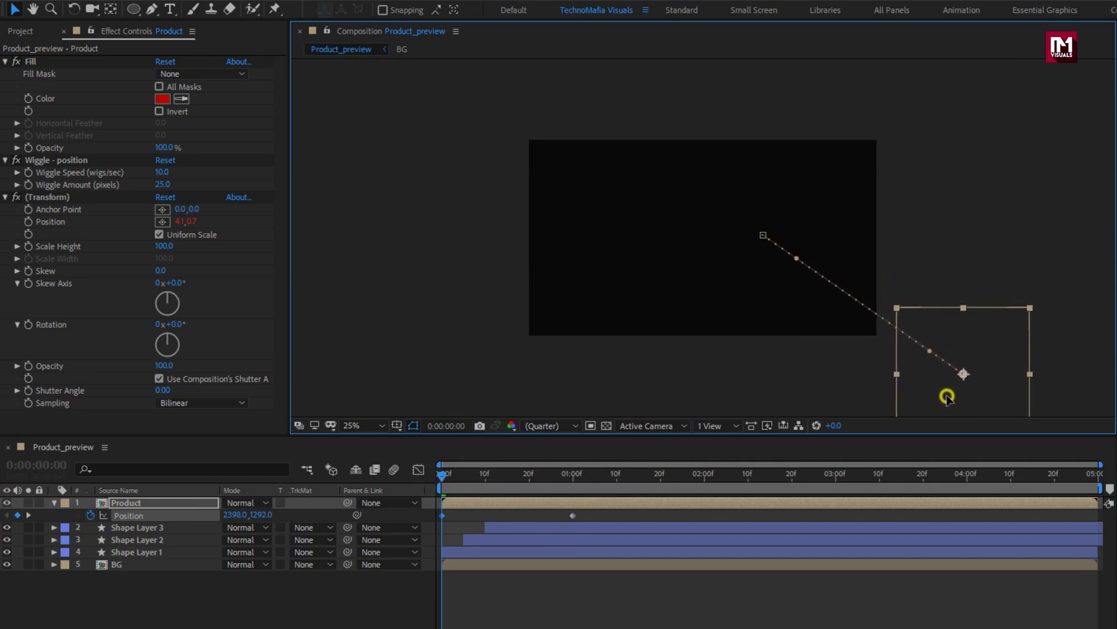
Easy-ease both Position keyframes of Product and steepen their speed curve to a central peak with about 98% influence
left_click_drag(445, 476, 530, 480)
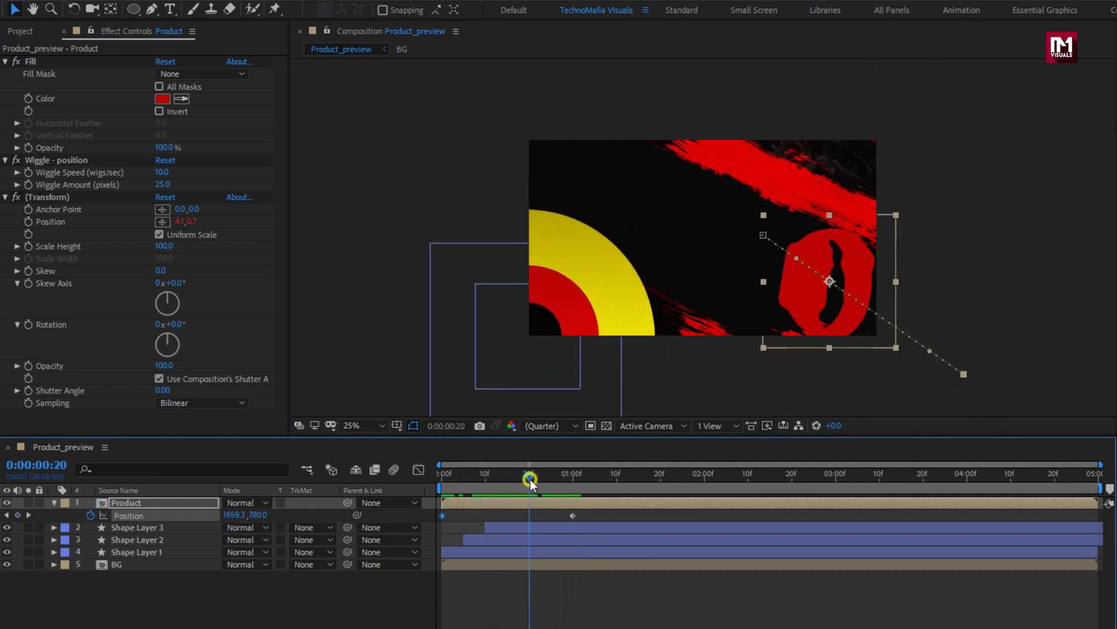
left_click_drag(592, 515, 441, 520)
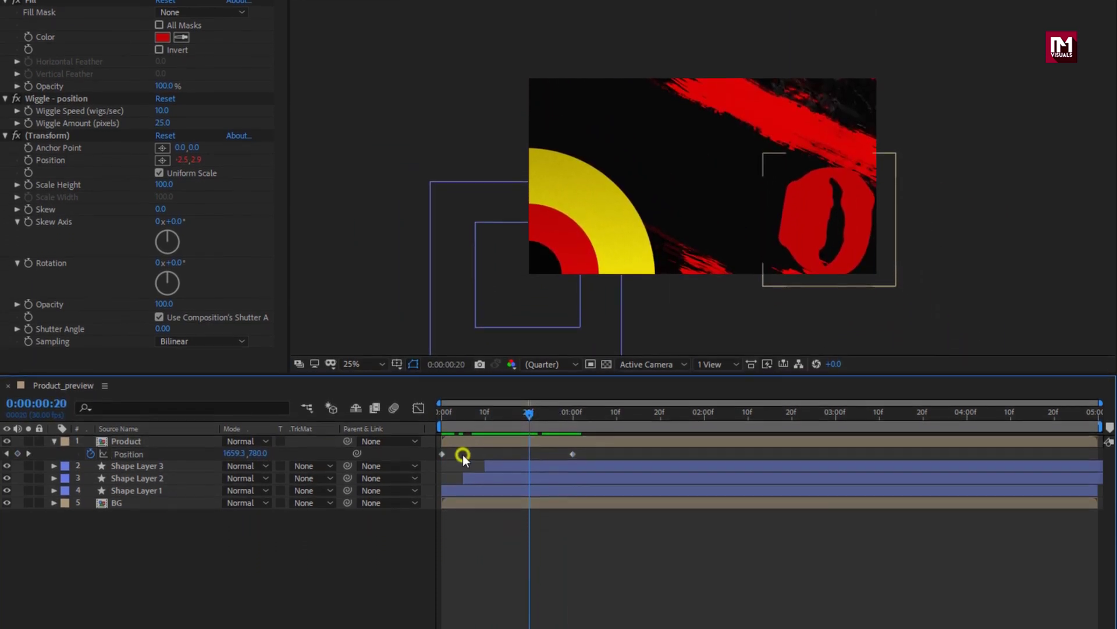
left_click_drag(441, 431, 442, 427)
right_click(442, 426)
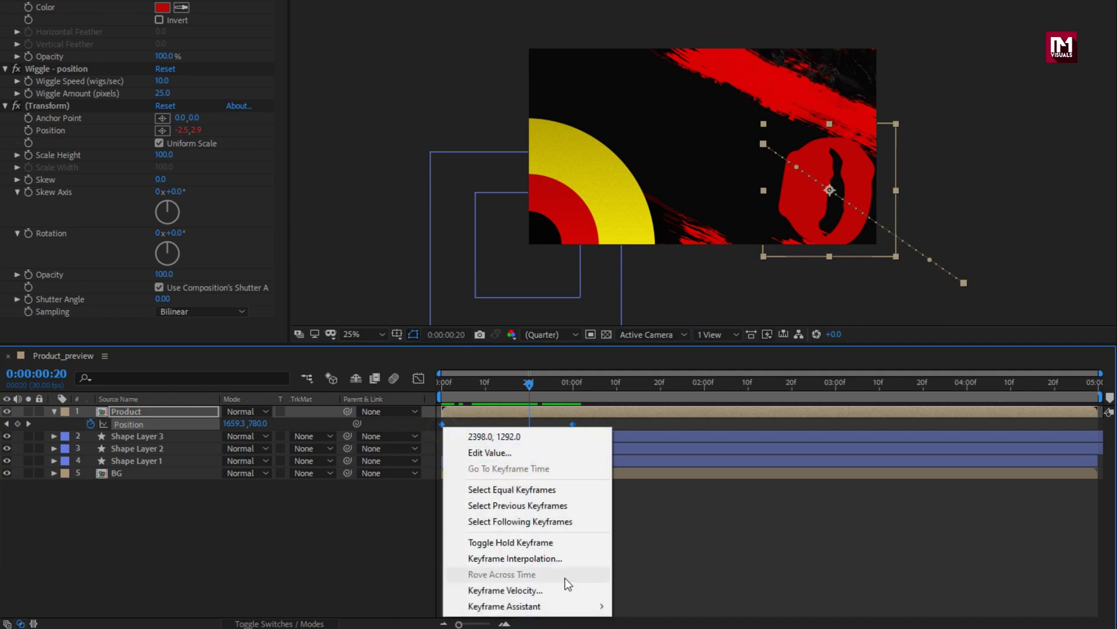
mouse_move(569, 607)
left_click(647, 511)
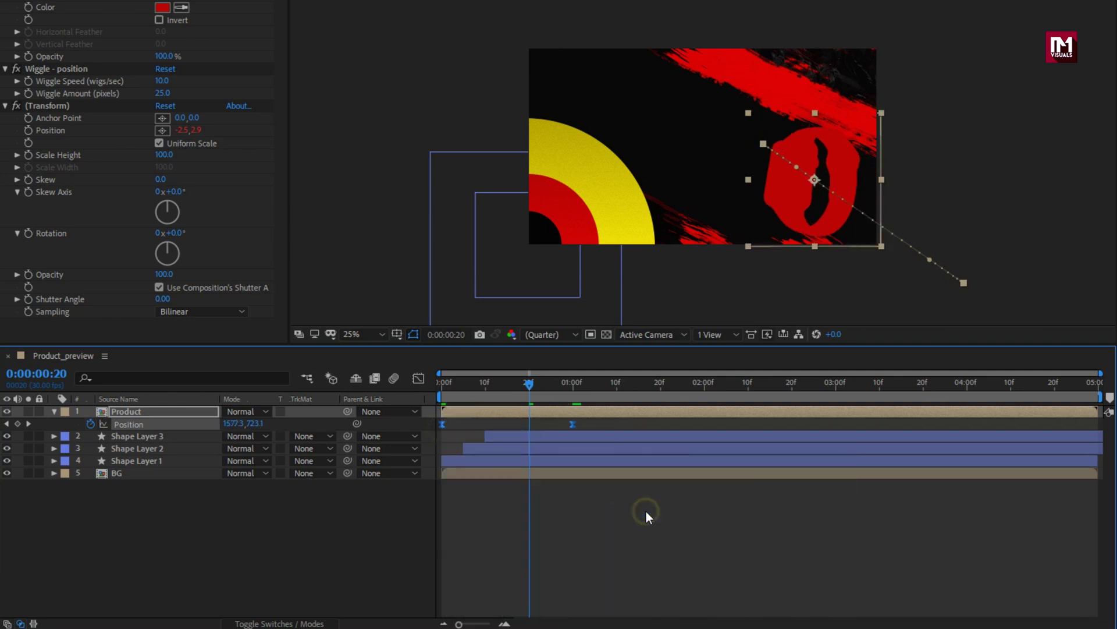
left_click(417, 378)
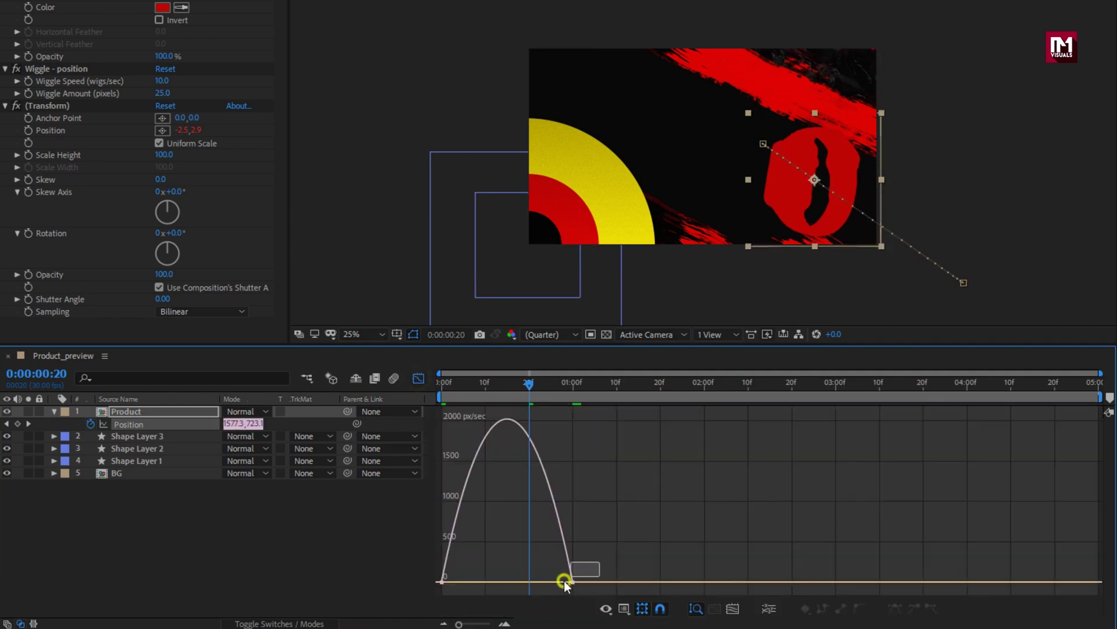
left_click_drag(564, 583, 508, 582)
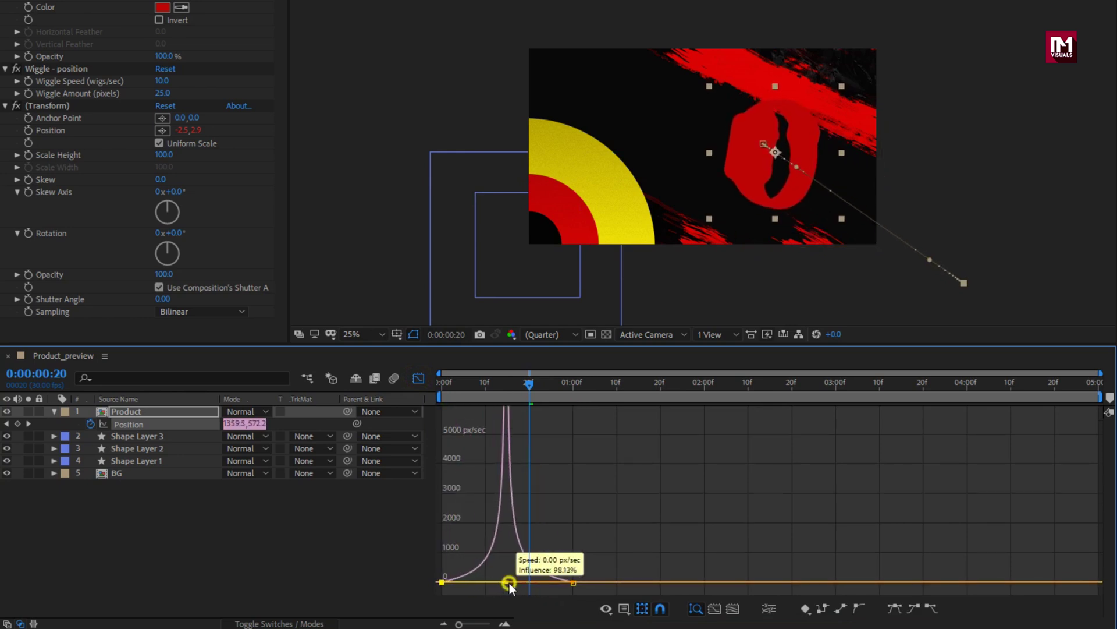
left_click(418, 378)
Keyframe the Product layer's Rotation at 0° at 0:00:01:00 and at -45° at 0:00:00:00
left_click(186, 412)
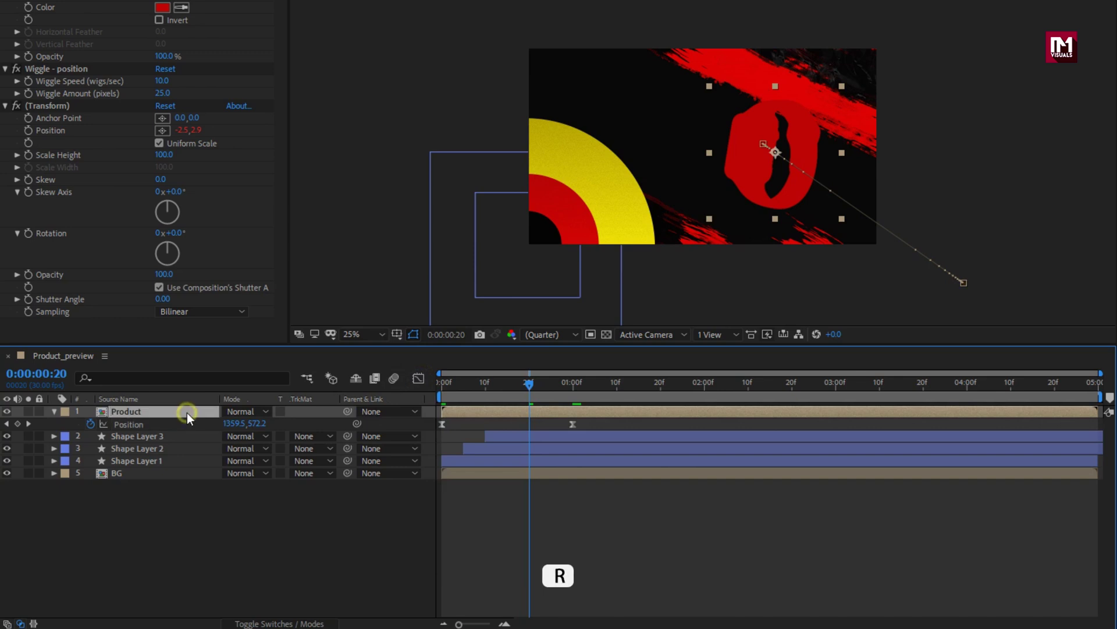
key("r")
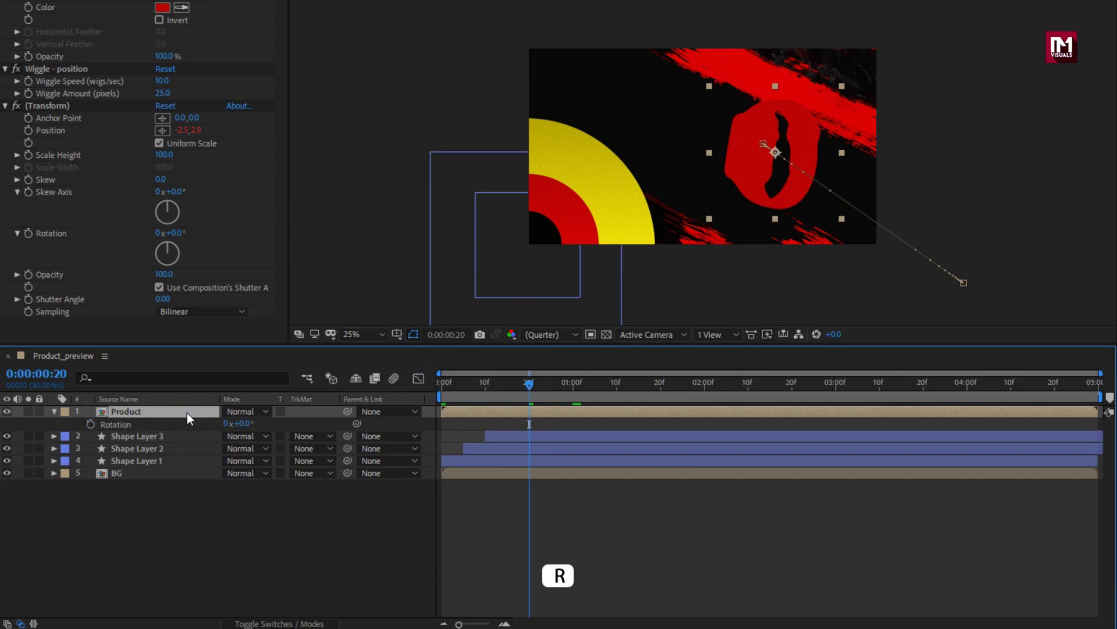
left_click(571, 389)
left_click(90, 425)
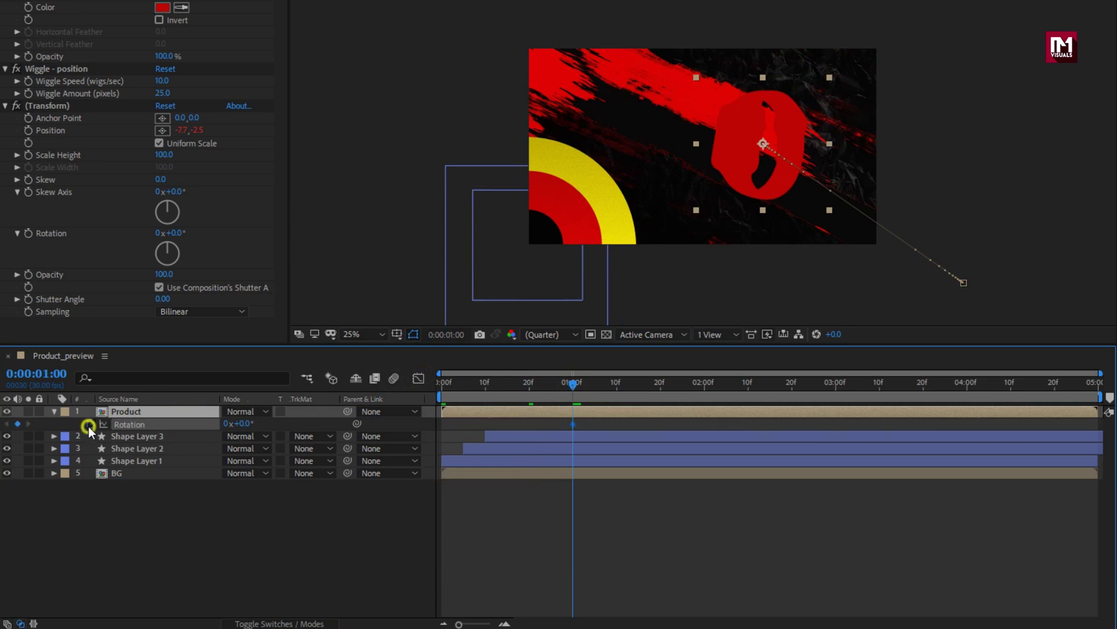
left_click(440, 383)
left_click(240, 423)
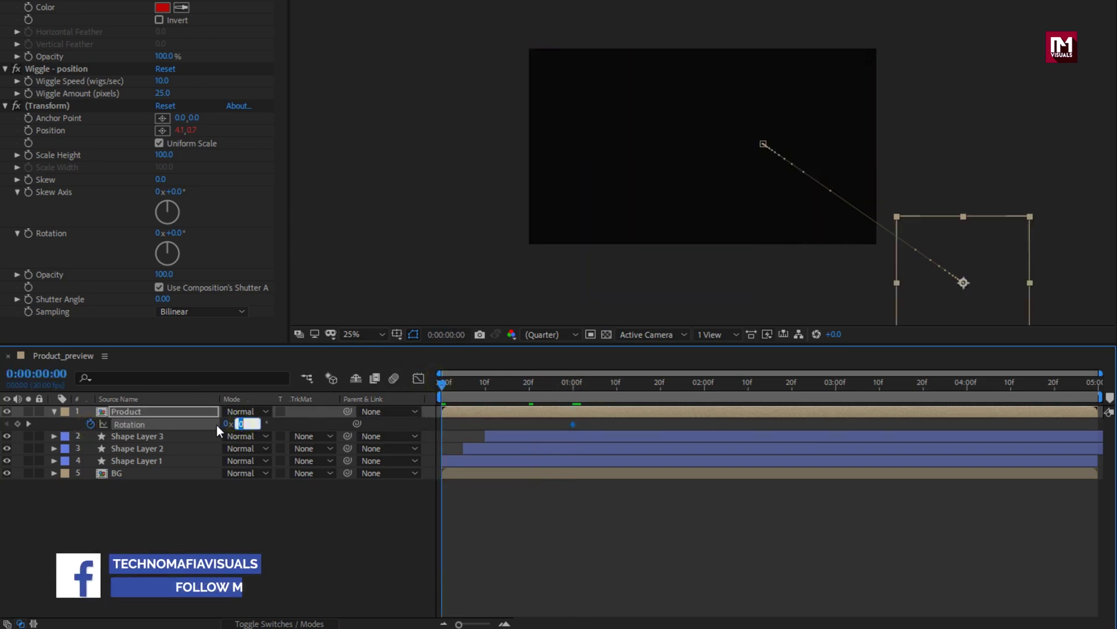
type("-45")
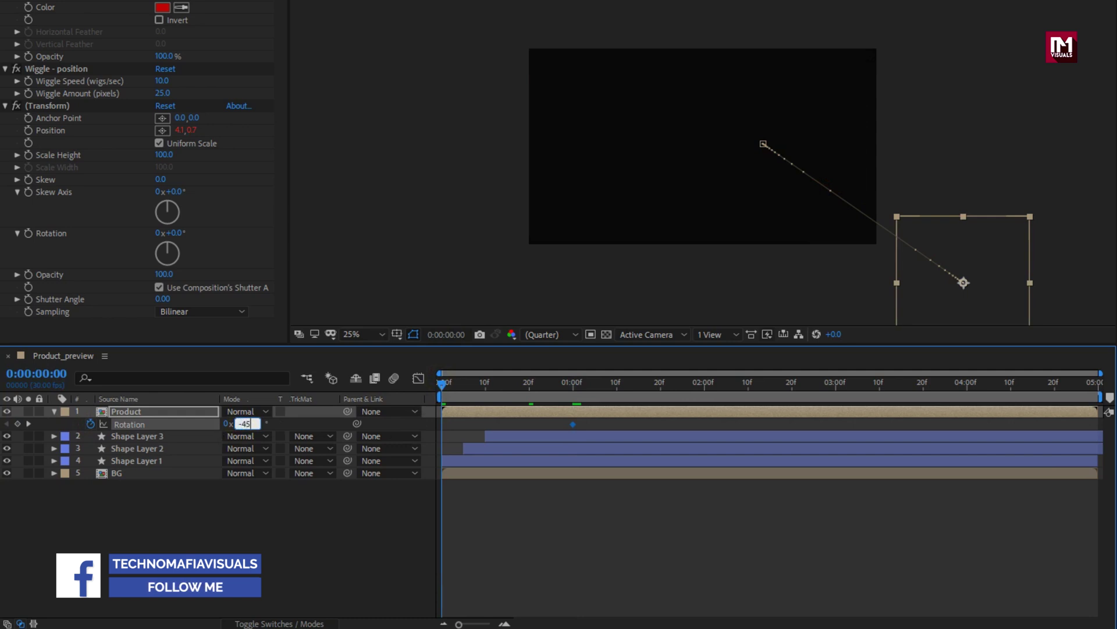
key("Return")
Apply Easy Ease to both Rotation keyframes of Product and preview the entrance up to 0:00:01:10
left_click_drag(584, 421, 432, 434)
right_click(442, 425)
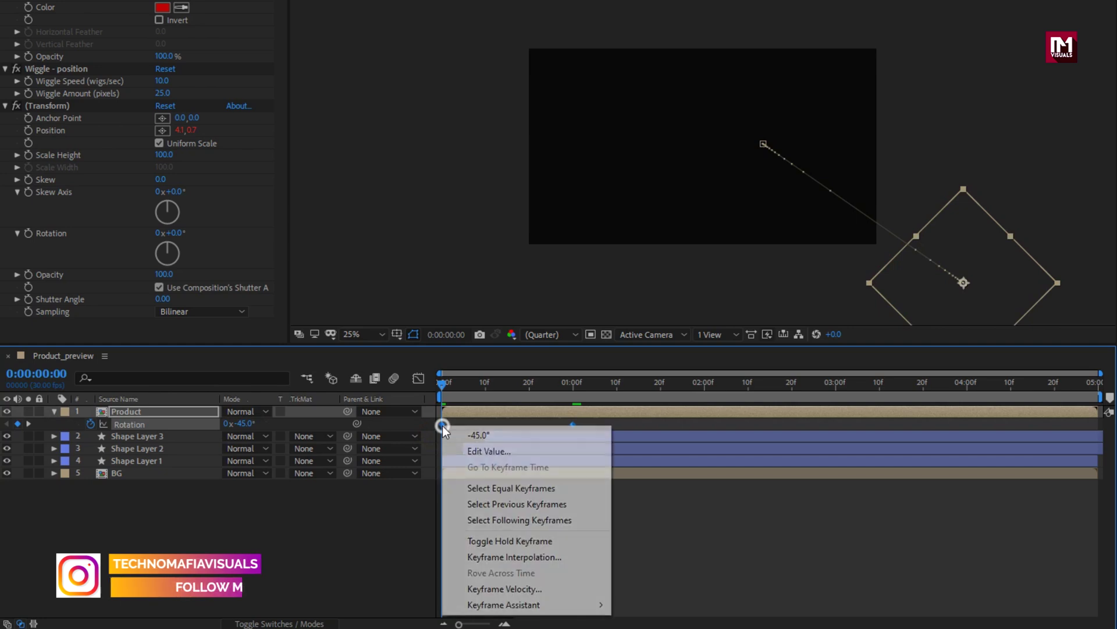
mouse_move(603, 614)
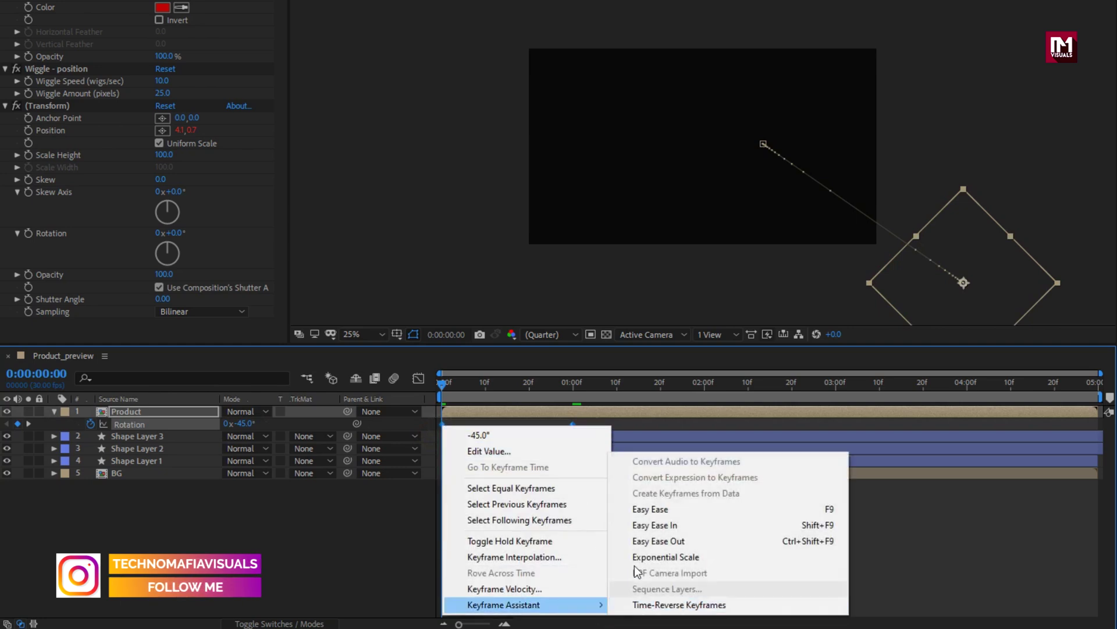
left_click(646, 511)
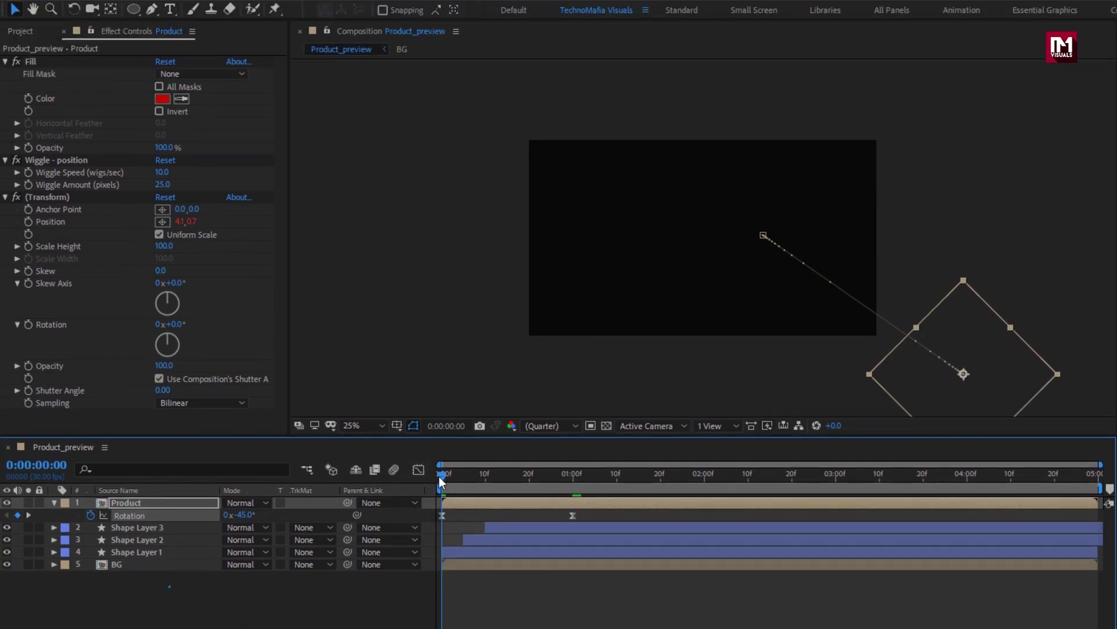
left_click_drag(442, 468, 620, 477)
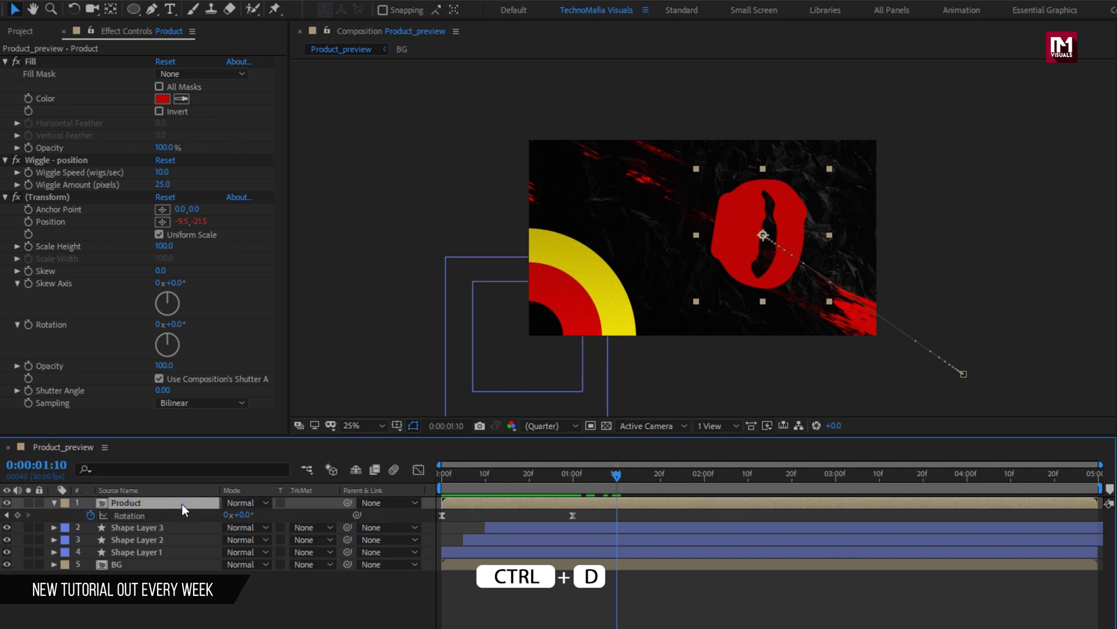
Duplicate the Product layer, collapse the original, and change the copy's Fill colour to purple
key("ctrl+d")
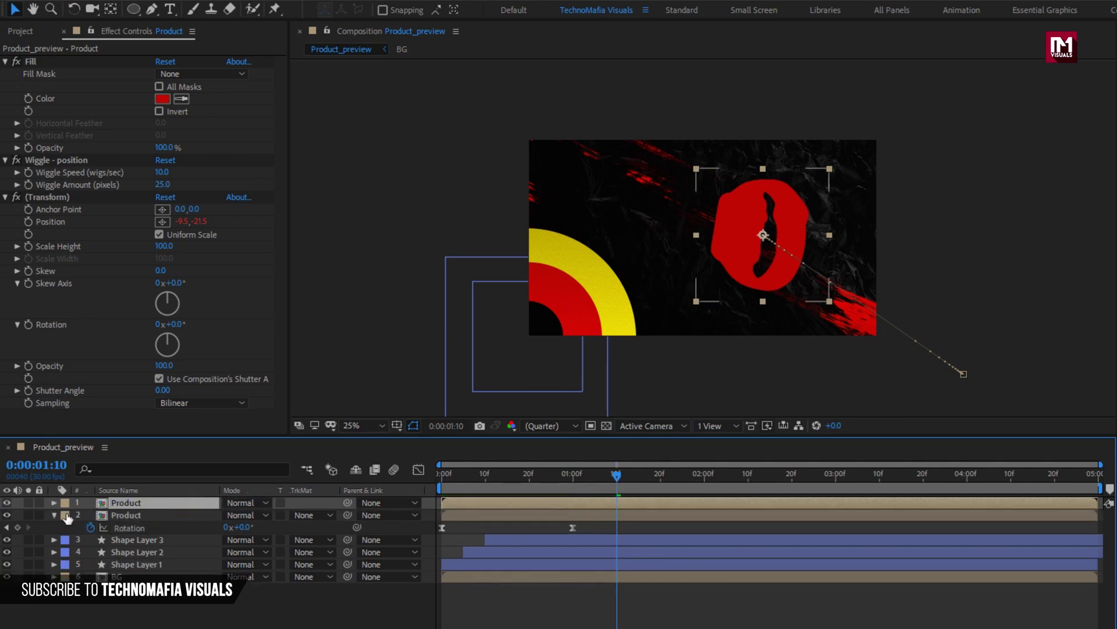
left_click(54, 514)
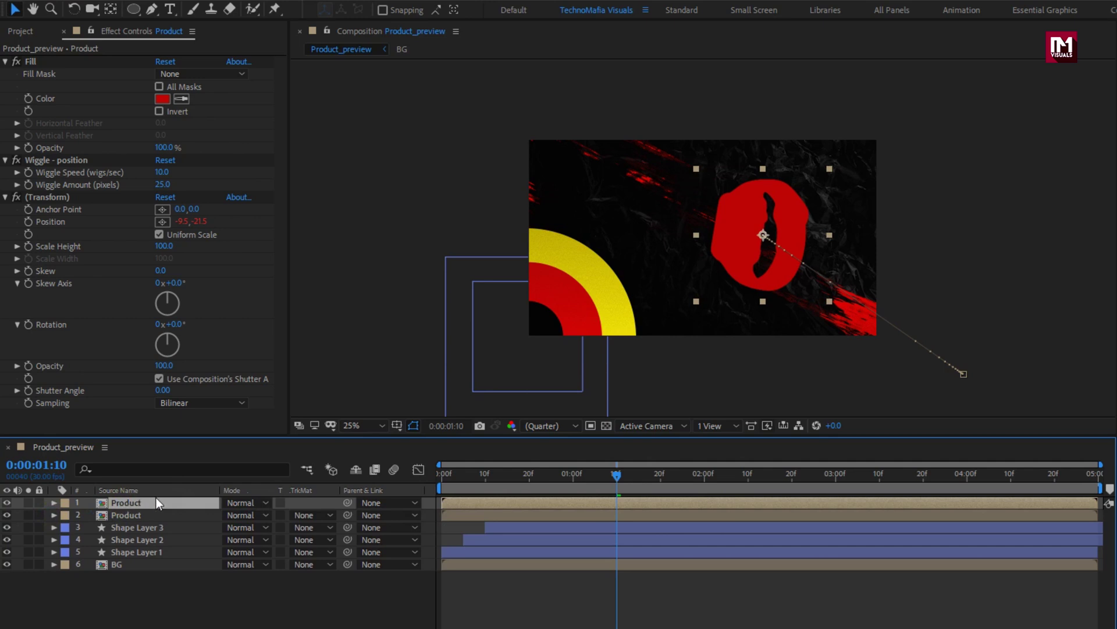
left_click(165, 100)
left_click_drag(377, 246, 330, 204)
left_click(492, 179)
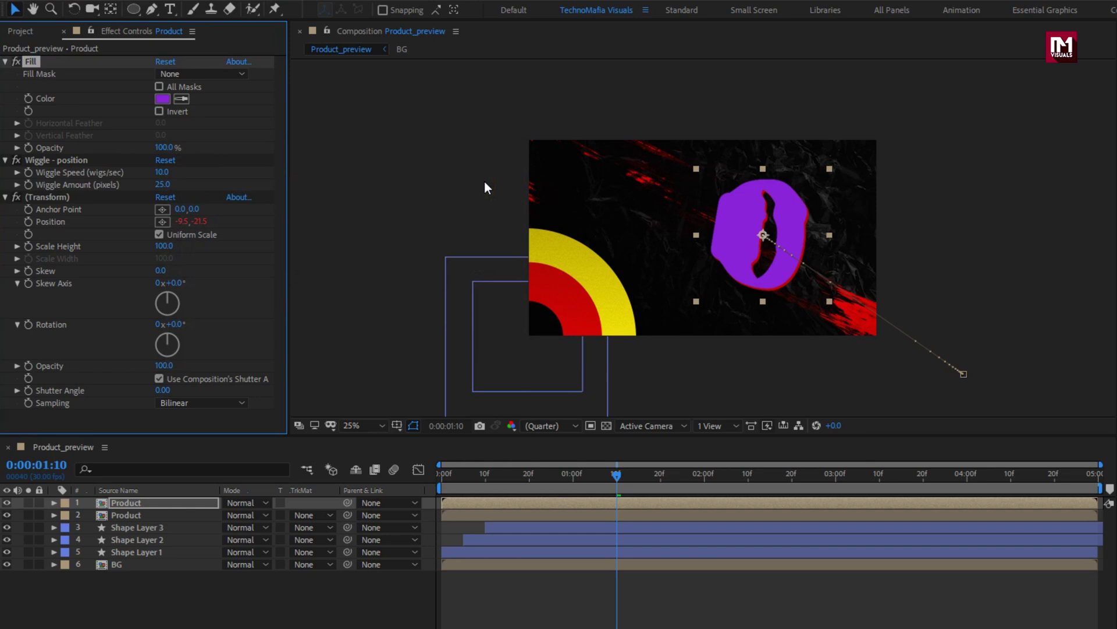
Duplicate the purple Product layer and strip the Fill, Wiggle - position and Transform effects from the new top copy
left_click(138, 501)
key("ctrl+d")
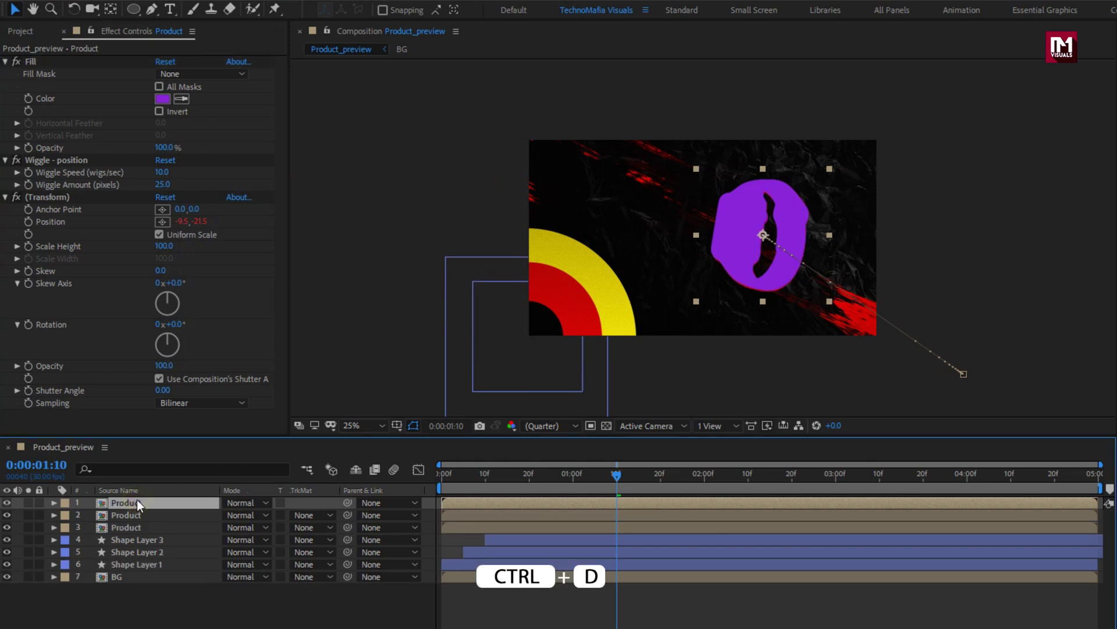
left_click(41, 64)
key("Delete")
left_click(41, 64)
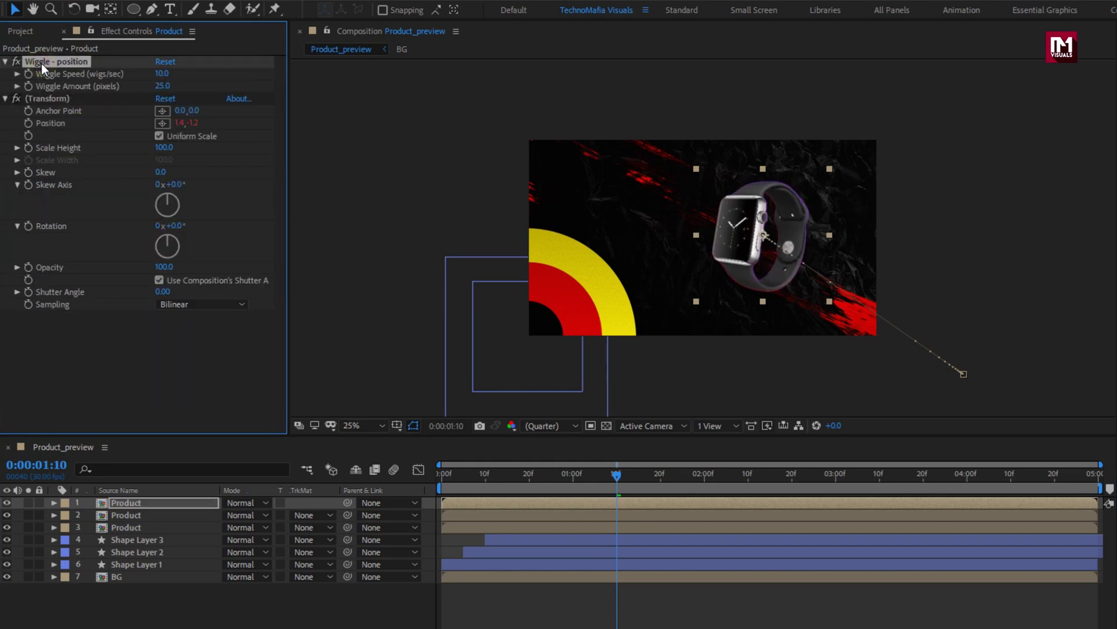
key("Delete")
left_click(41, 64)
key("Delete")
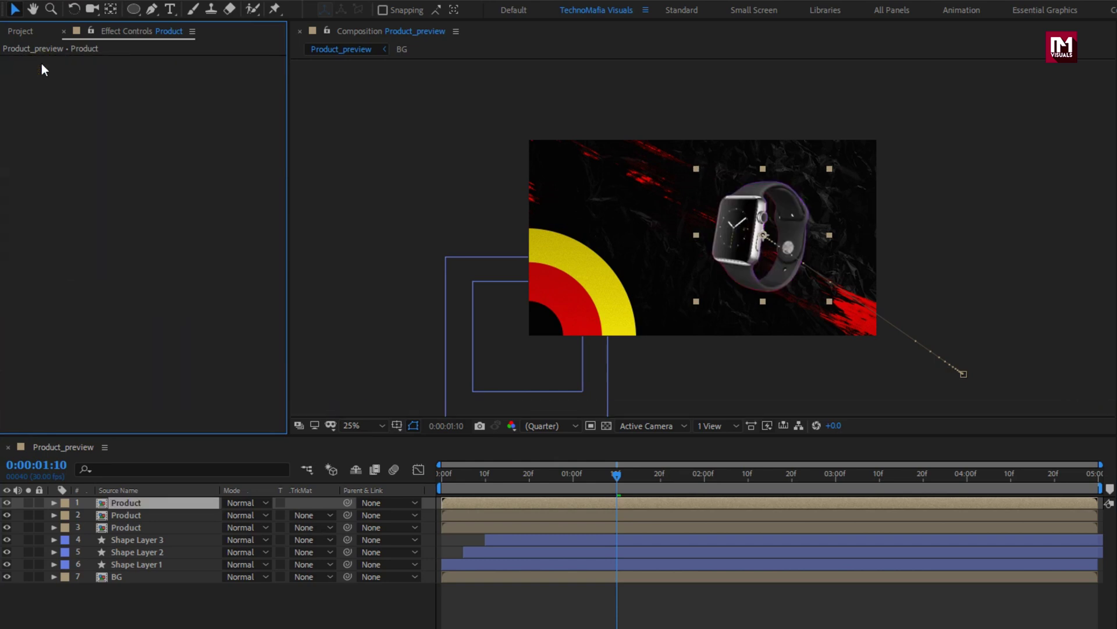
mouse_move(567, 473)
left_mouse_down()
mouse_move(508, 474)
mouse_move(591, 460)
mouse_move(557, 463)
mouse_move(567, 462)
left_mouse_up()
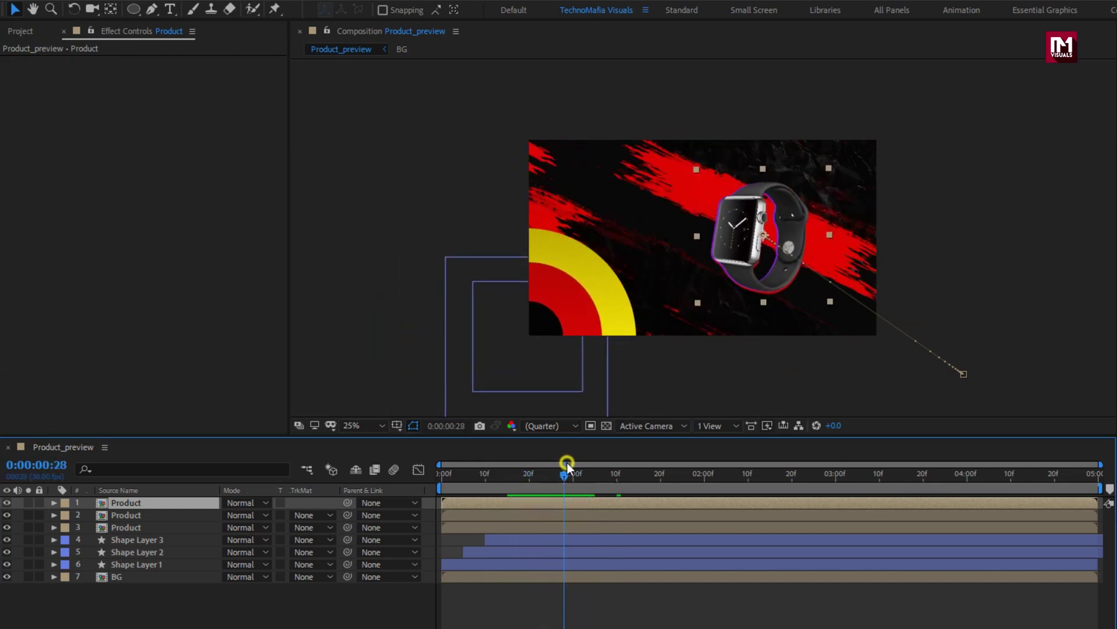
Set the blending mode of both the red and the purple Product copies to Screen
left_click(146, 527)
left_click(240, 527)
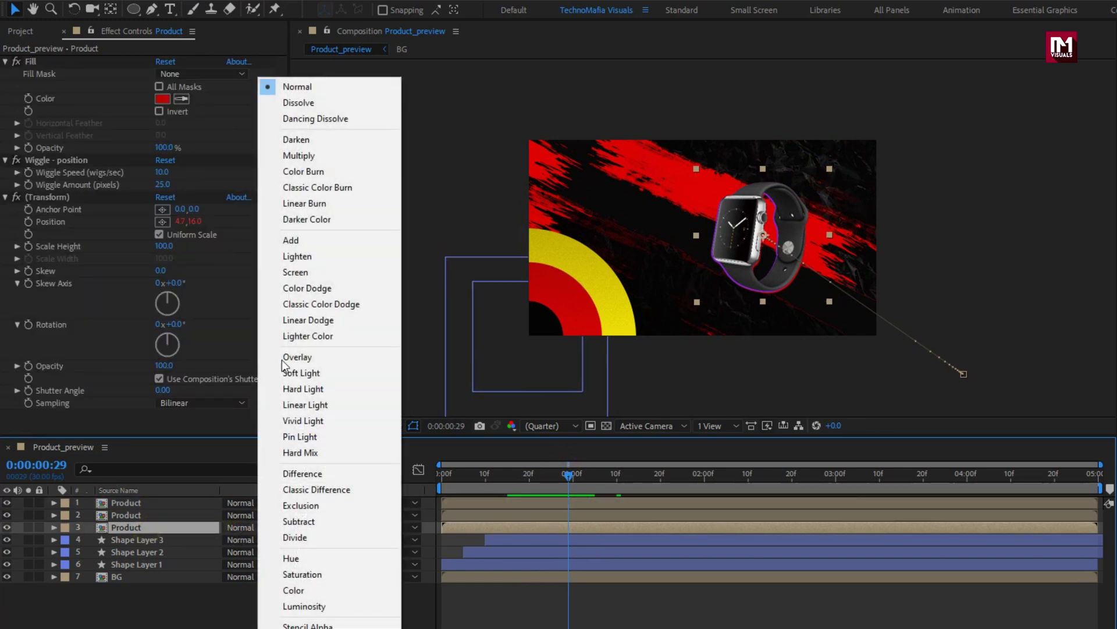
left_click(298, 272)
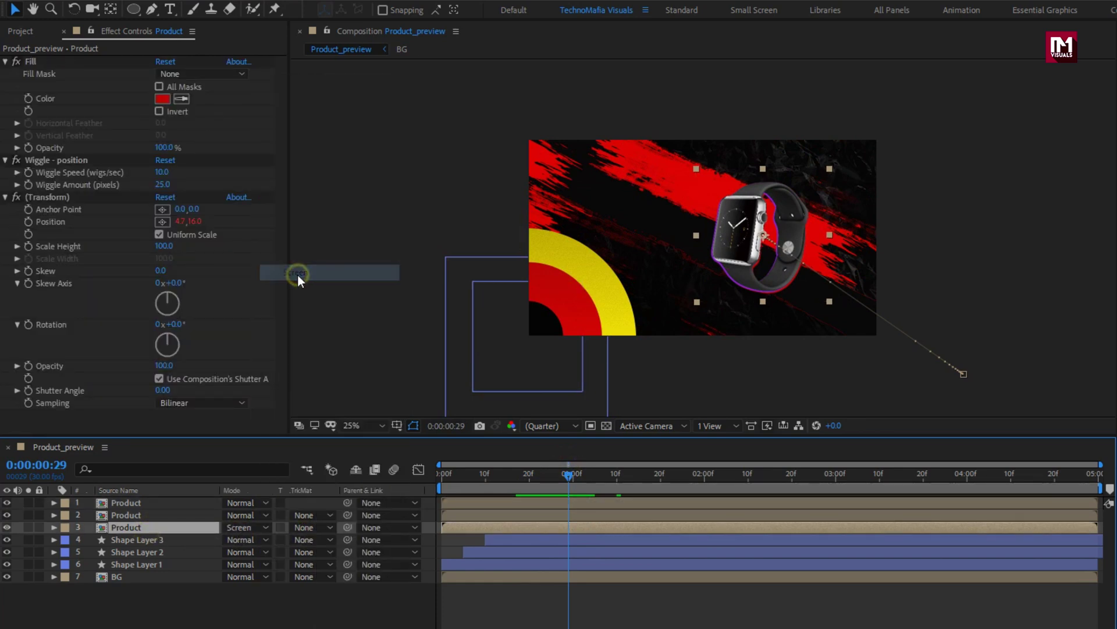
left_click(142, 515)
left_click(246, 516)
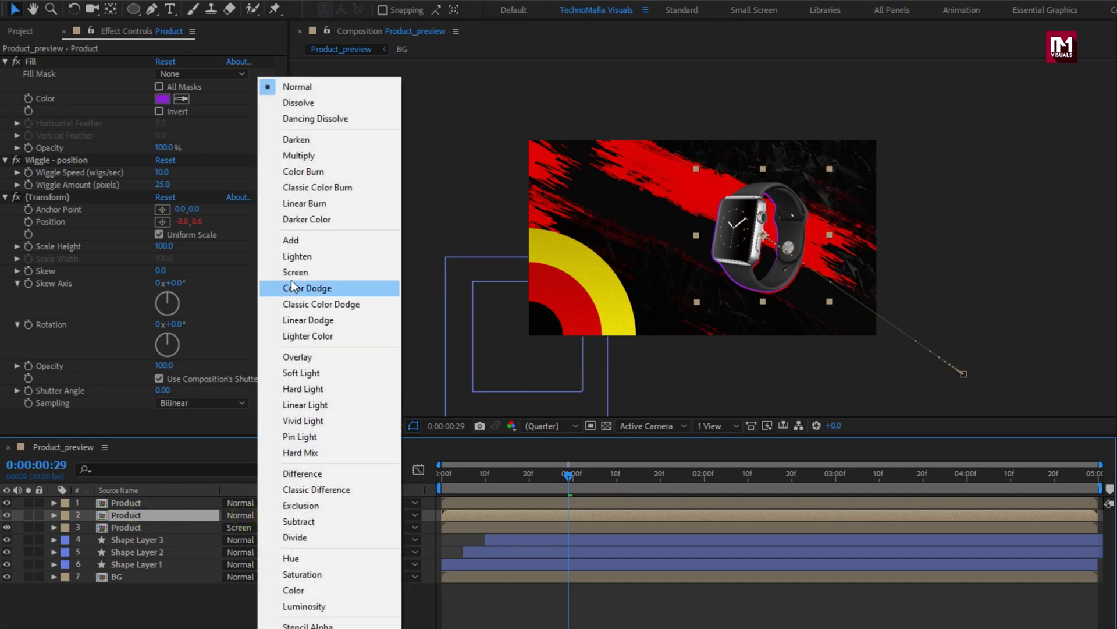
left_click(291, 273)
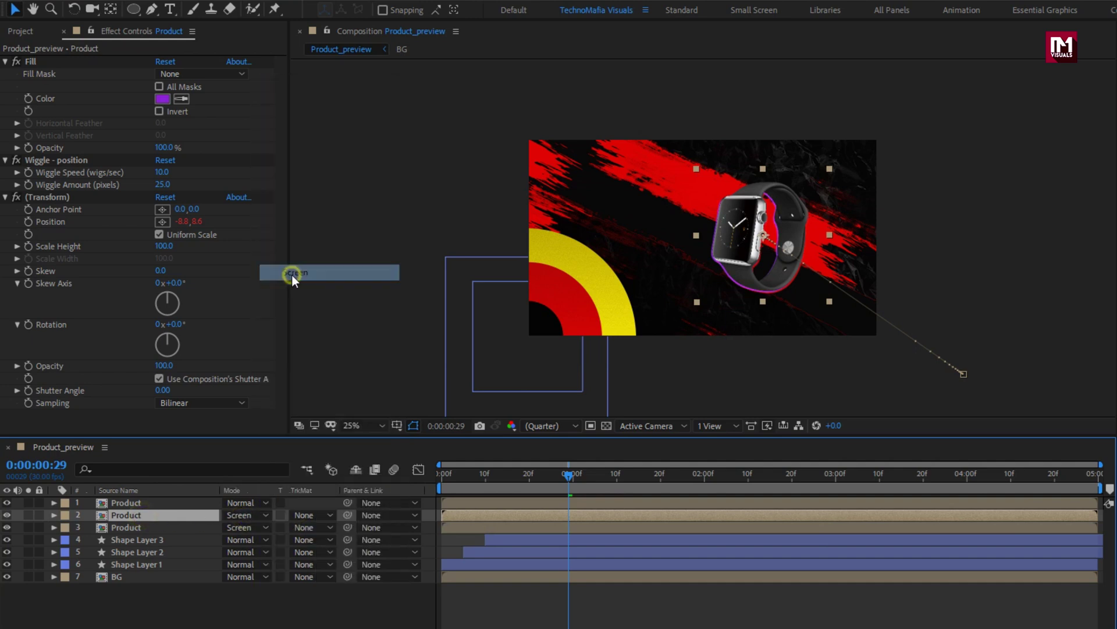
Parent the red and purple Product copies together to the effect-free Product layer on top of the stack
left_click(131, 523)
left_click(131, 515, "ctrl")
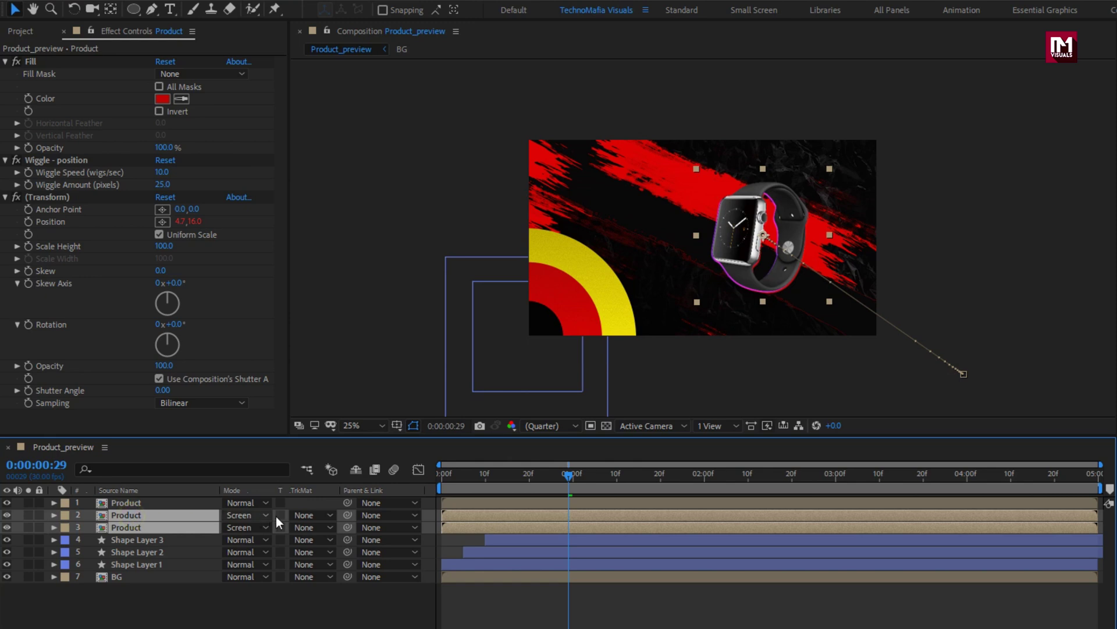
left_click(381, 515)
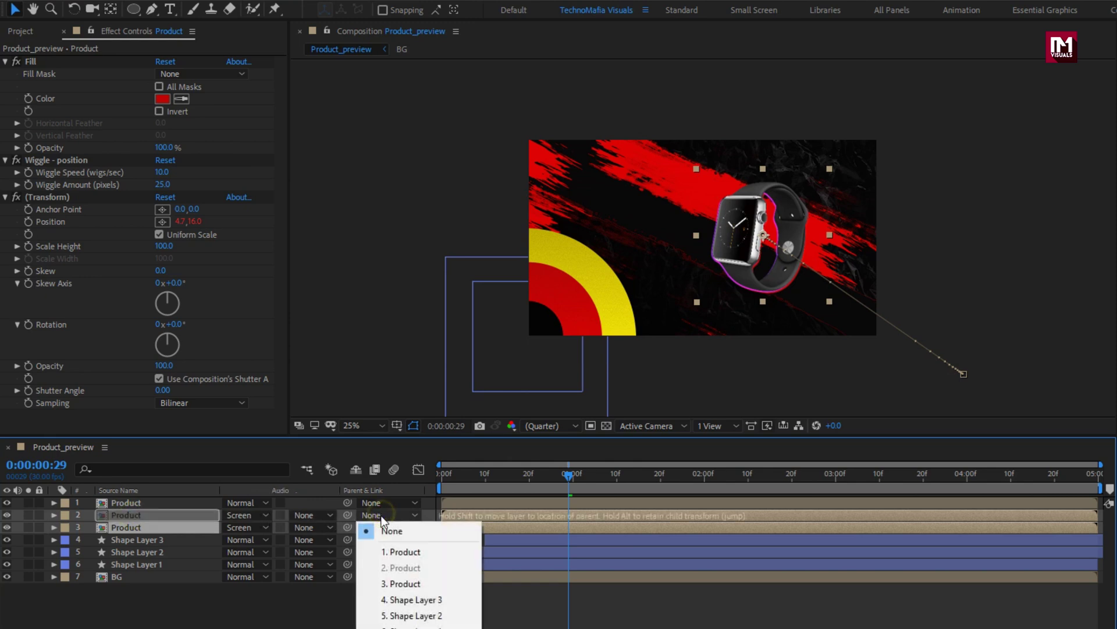
left_click(407, 552)
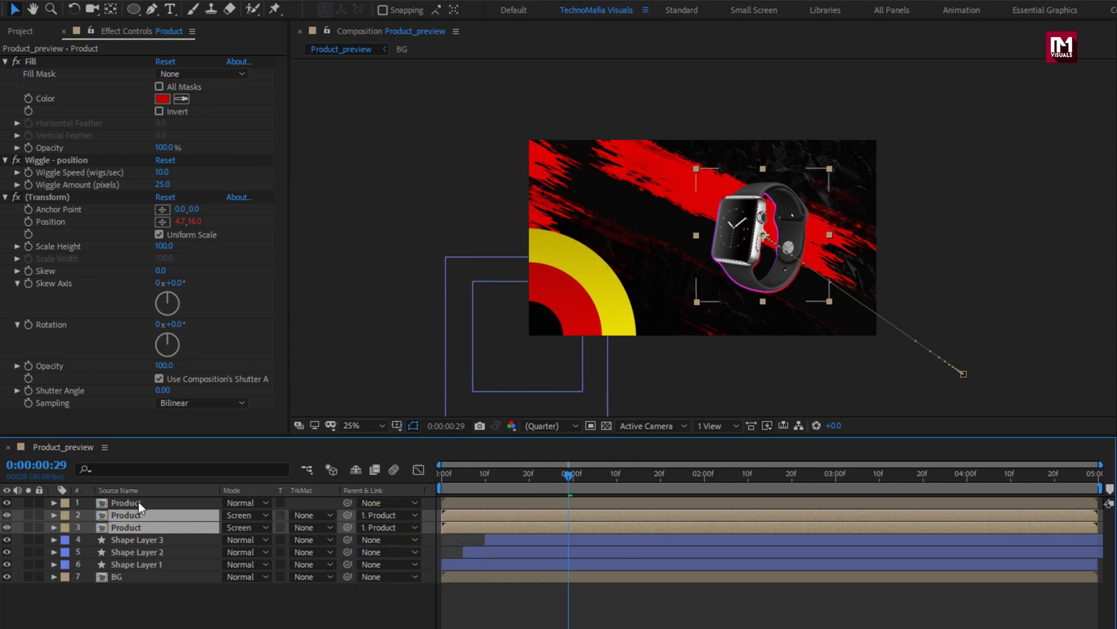
left_click(139, 502)
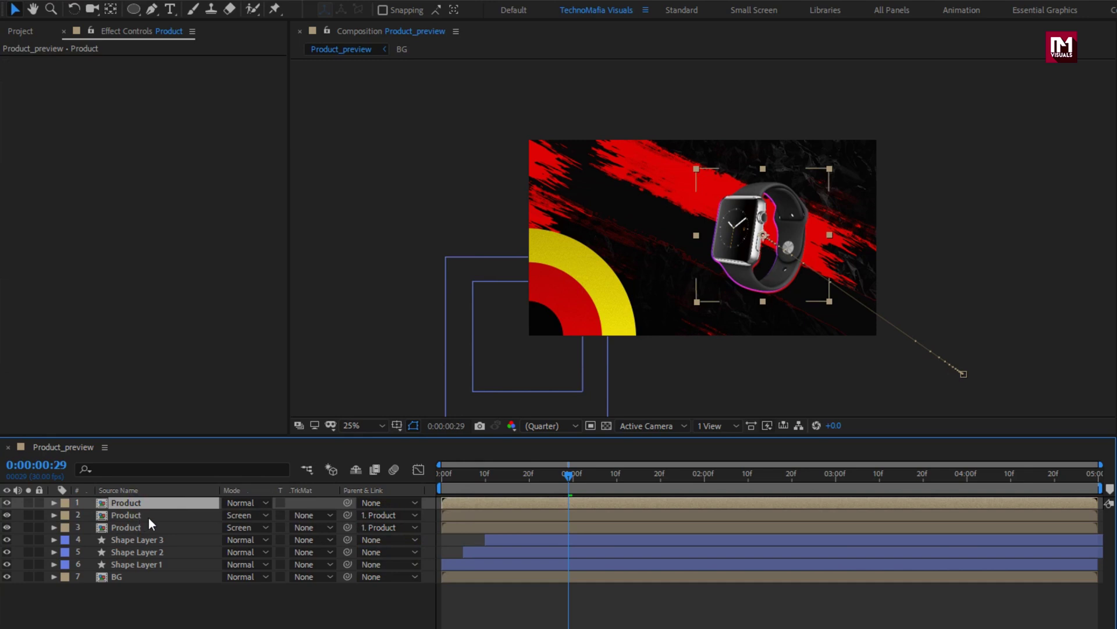
Stagger the coloured Product copies in time, starting the purple one about 2 frames in and the red one about 4 frames in
left_click(442, 483)
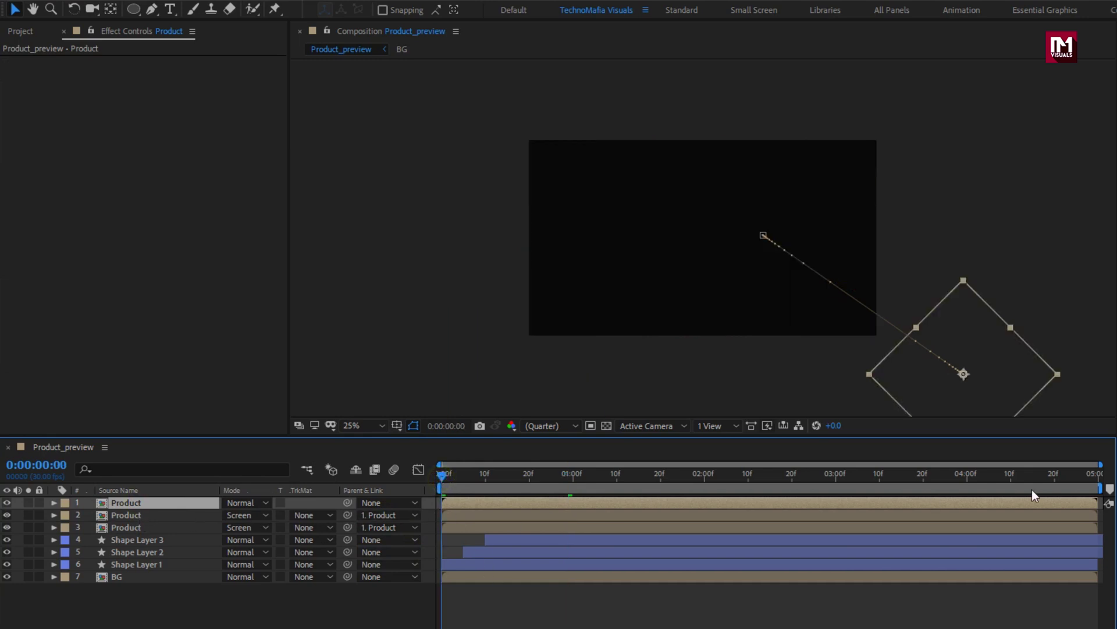
left_click_drag(1100, 464, 784, 464)
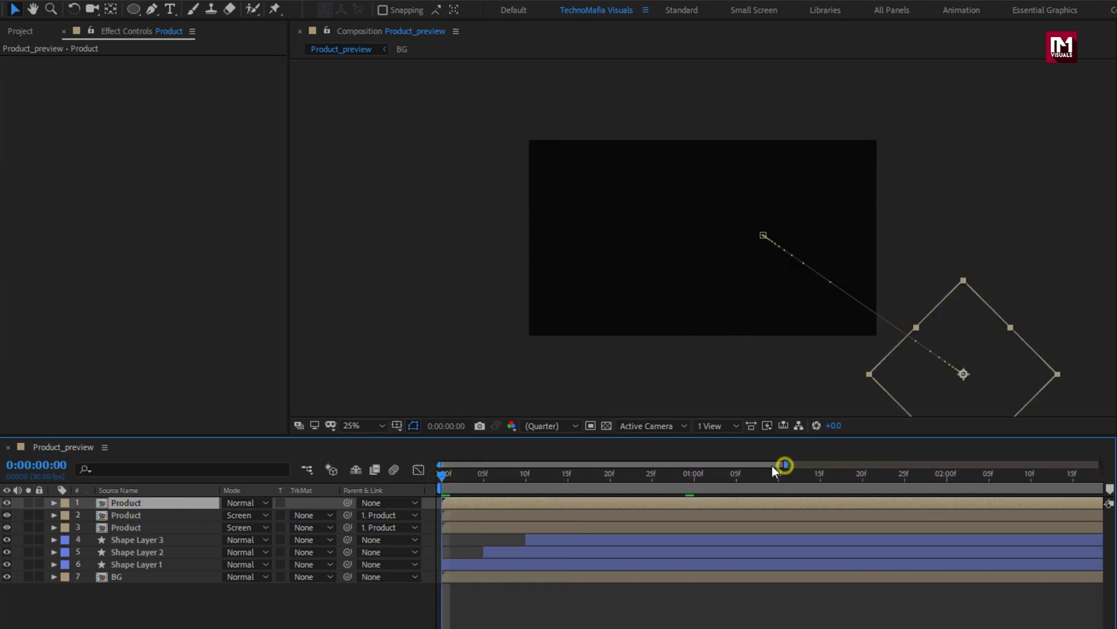
left_click_drag(468, 478, 484, 474)
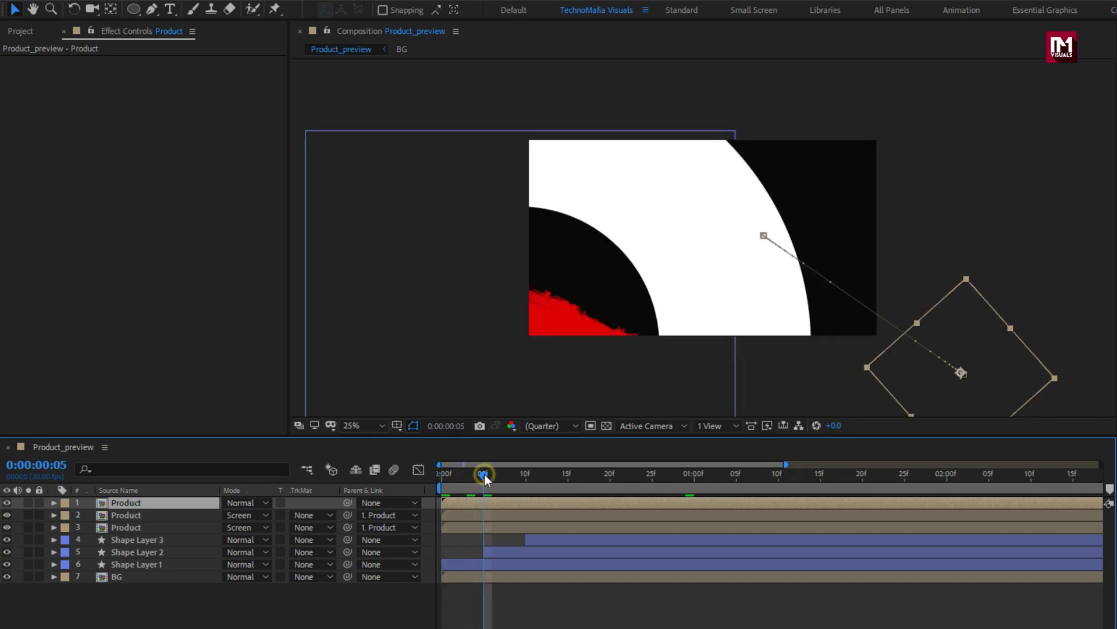
left_click_drag(462, 517, 494, 525)
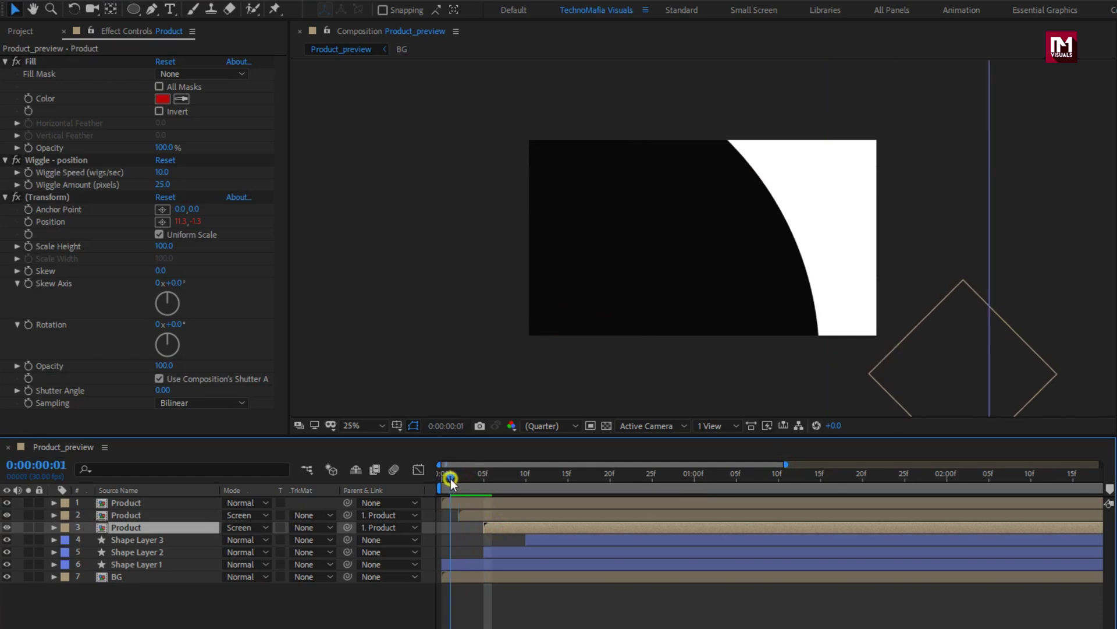
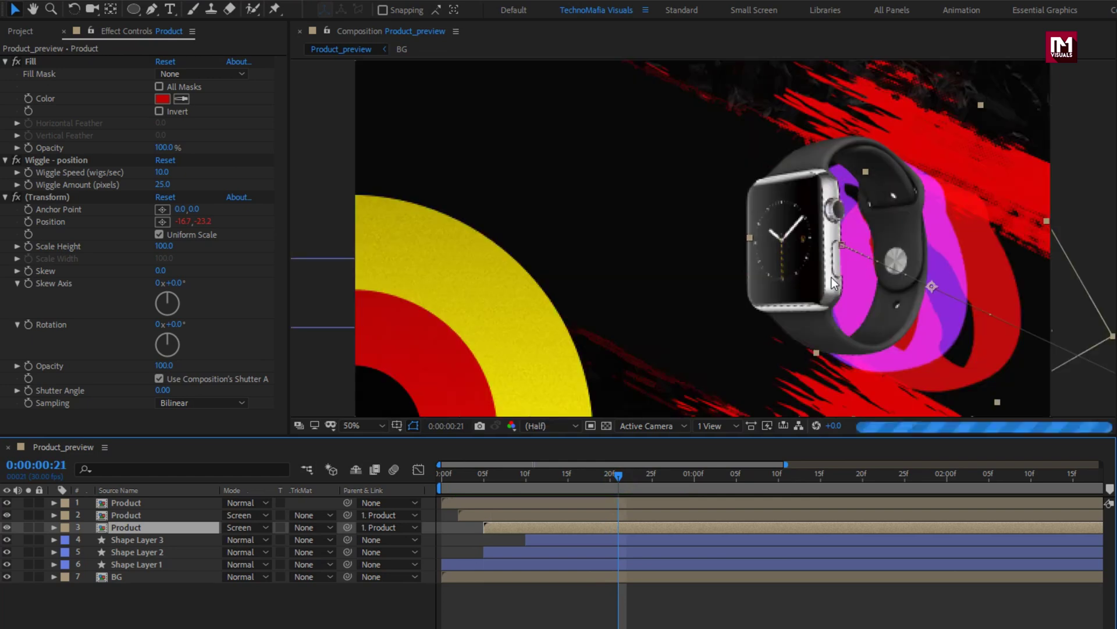
mouse_move(622, 476)
left_mouse_down()
mouse_move(589, 476)
mouse_move(607, 476)
left_mouse_up()
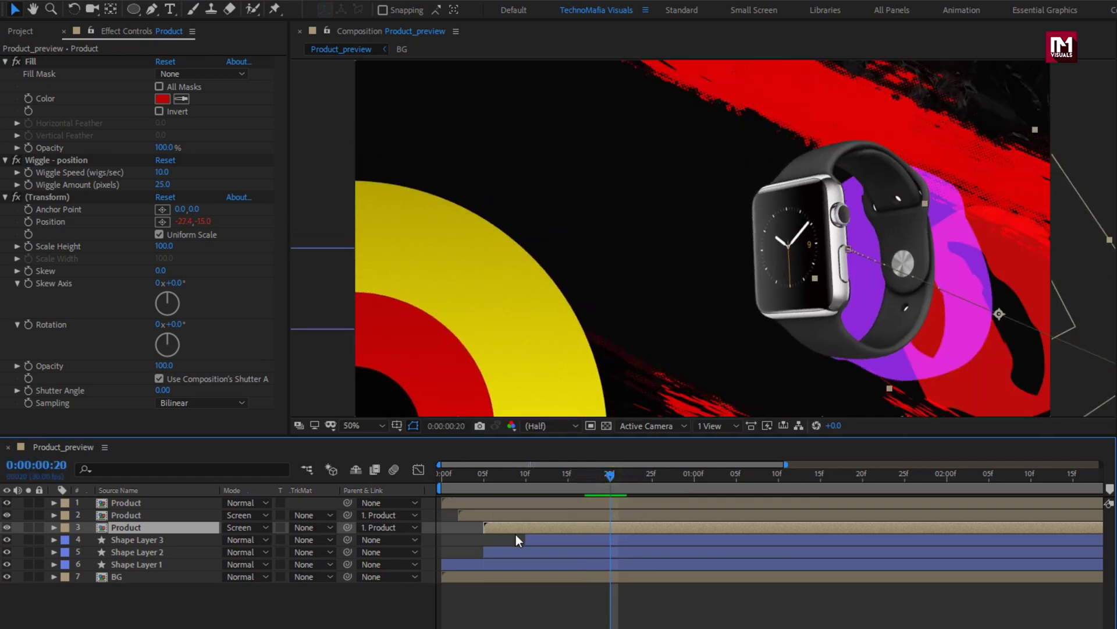
left_click_drag(502, 526, 495, 526)
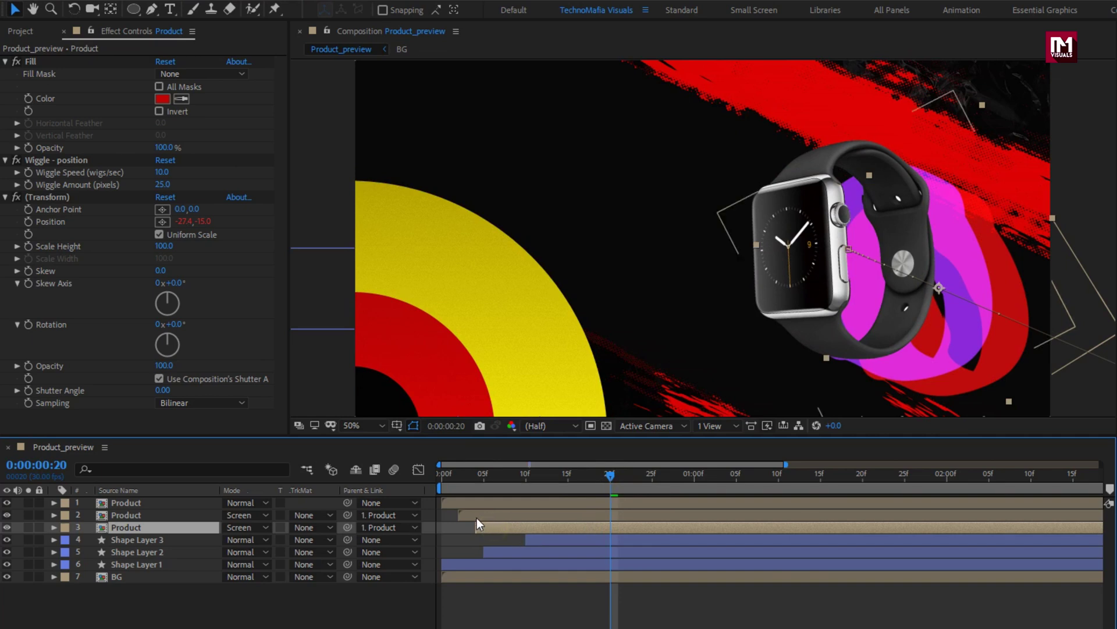
left_click(333, 612)
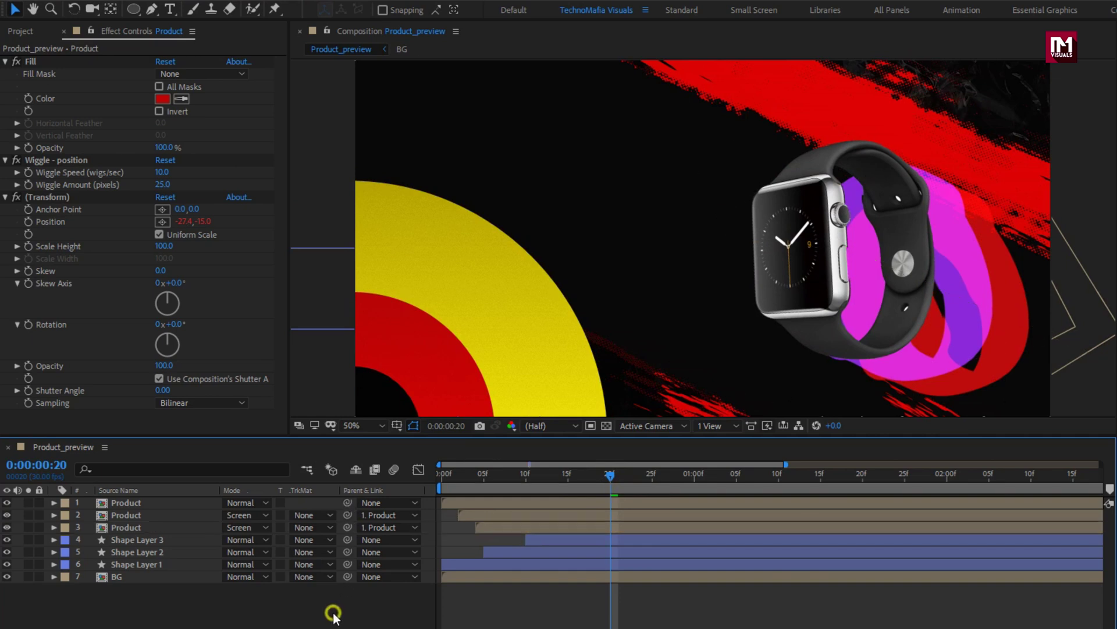
Add the text "SMART WATCH" and position it across the upper part of the composition
left_click(173, 11)
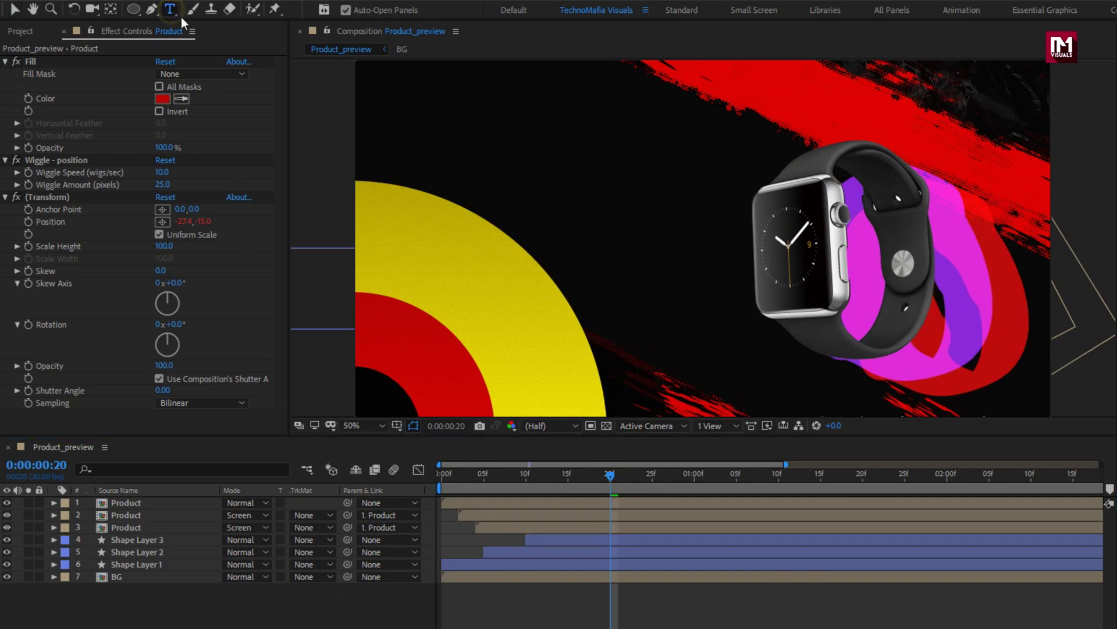
left_click(454, 177)
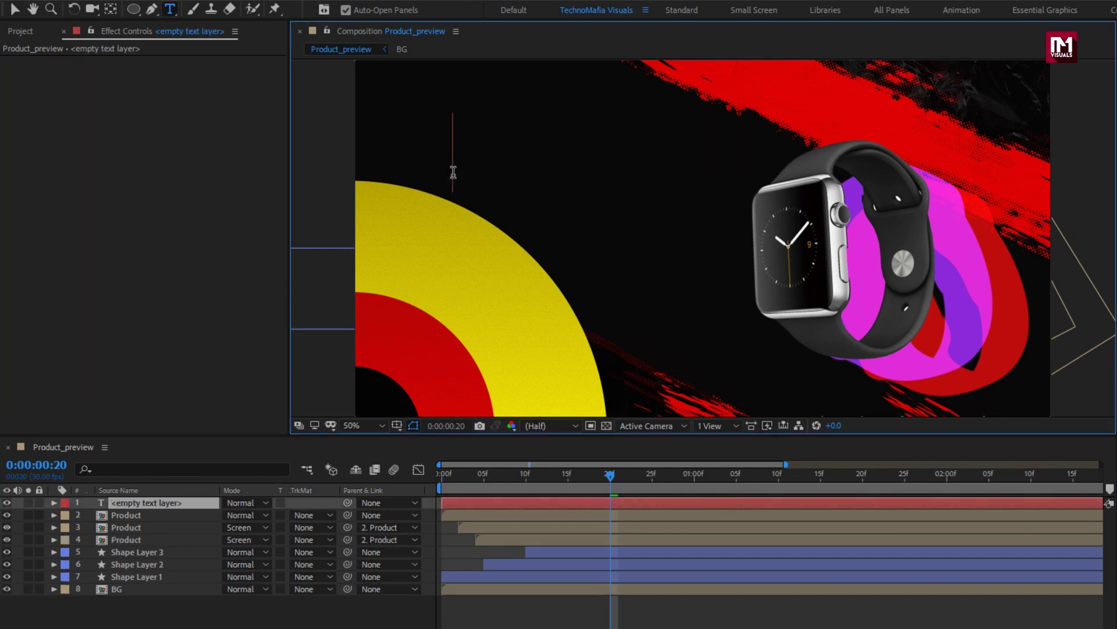
type("SMART WATCH")
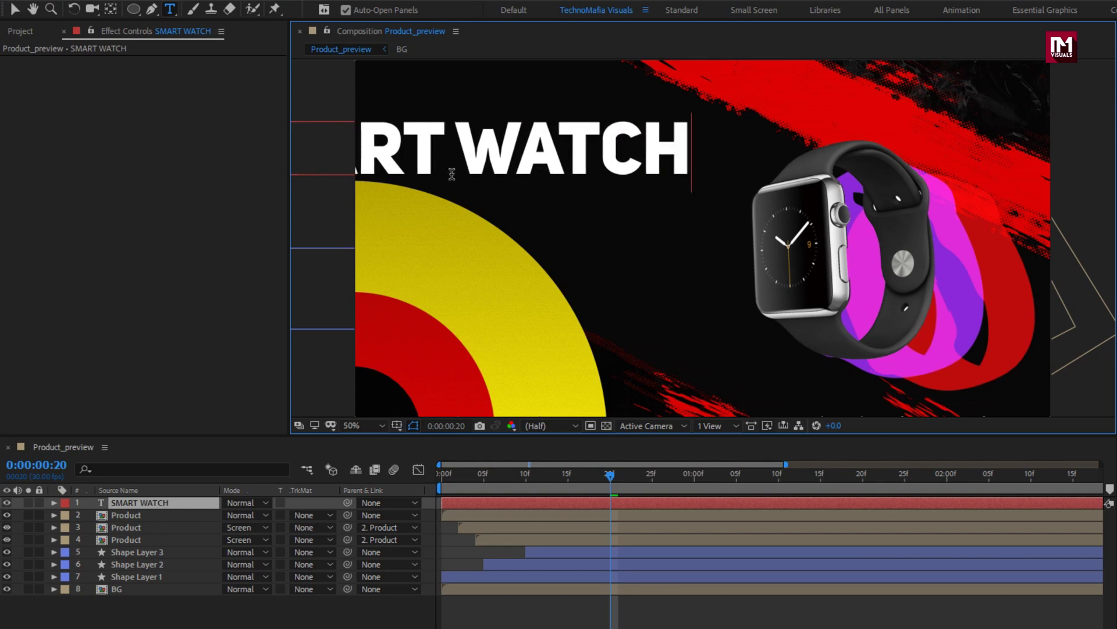
key("Escape")
key("v")
left_click_drag(465, 153, 622, 133)
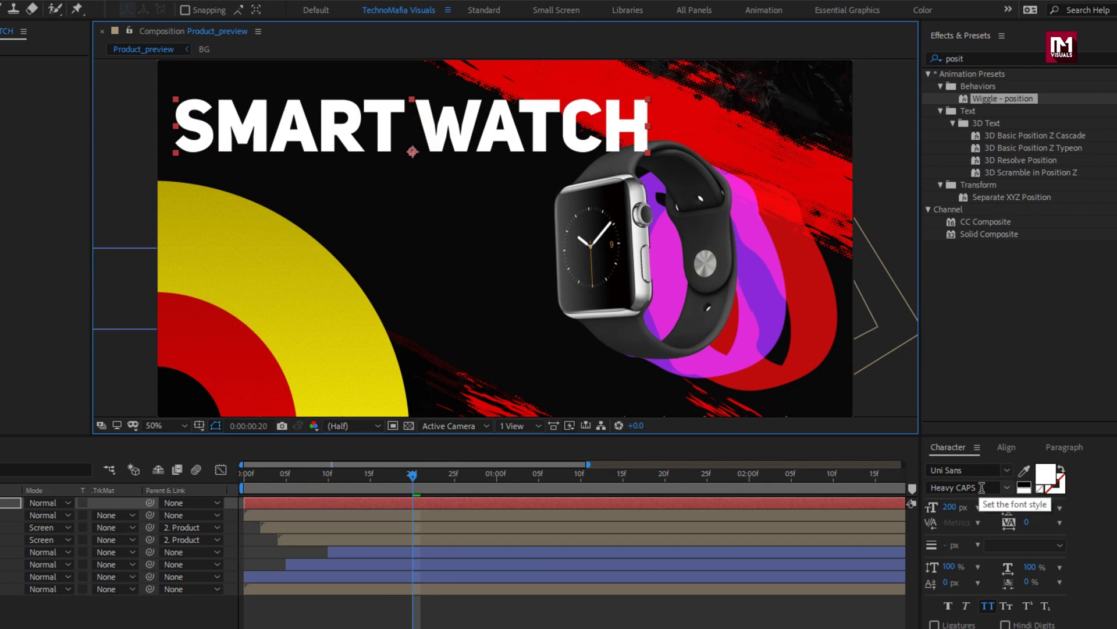
Break the title into two lines, SMART above WATCH, and tighten its leading to 163 px
double_click(420, 125)
left_click(416, 112)
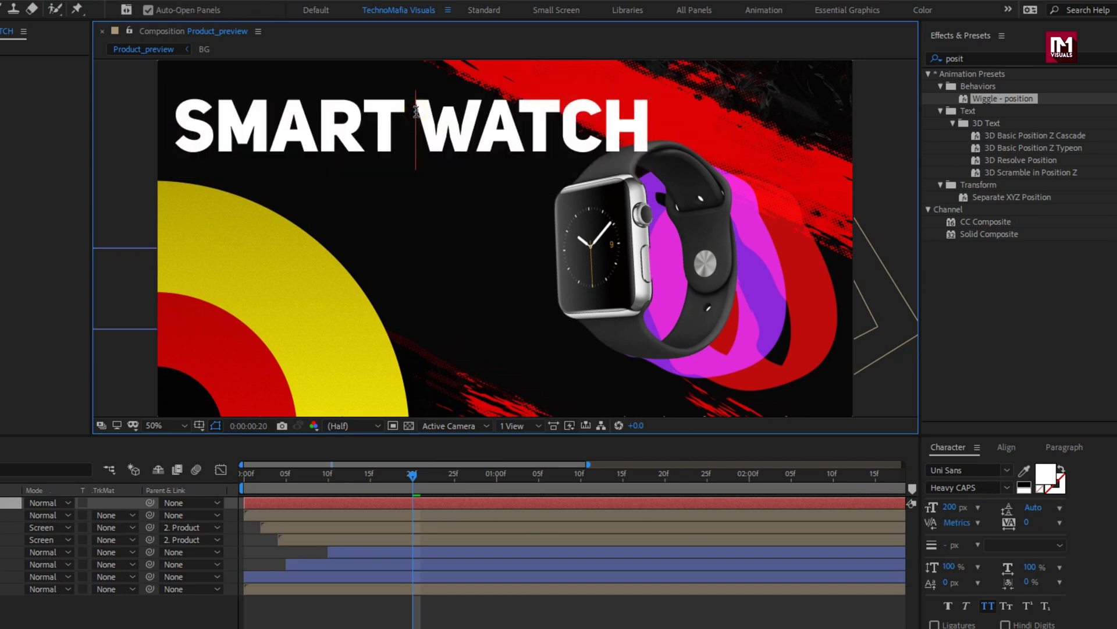
key("Return")
key("Escape")
key("v")
left_click_drag(1034, 512, 1089, 506)
Enlarge only the word SMART to a font size of 296 px
double_click(414, 186)
left_click_drag(526, 125, 303, 128)
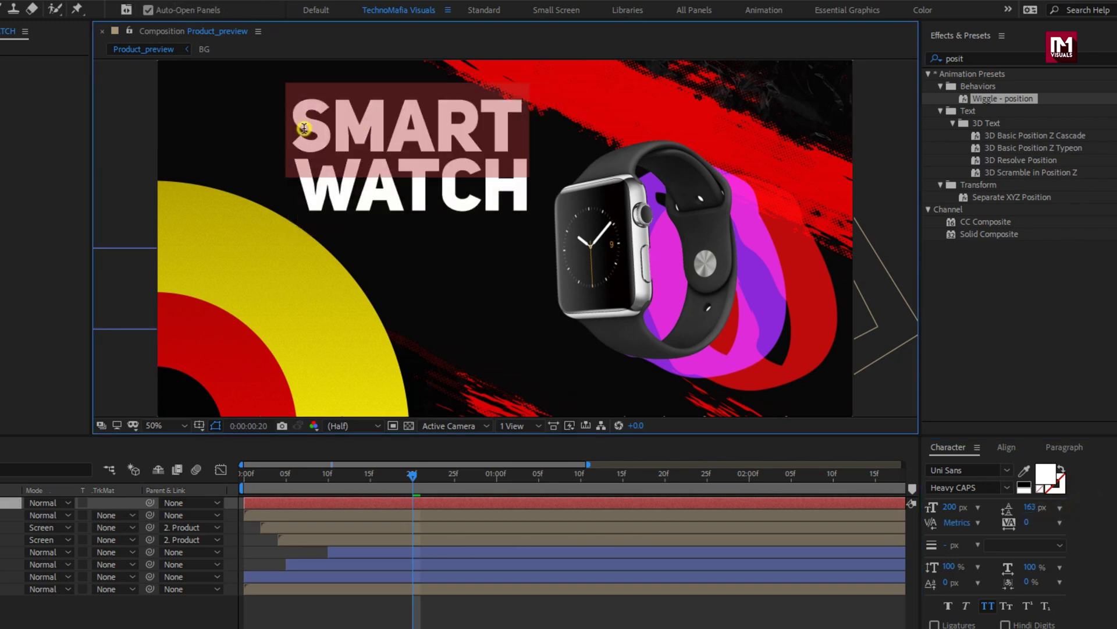
left_click_drag(950, 507, 1011, 501)
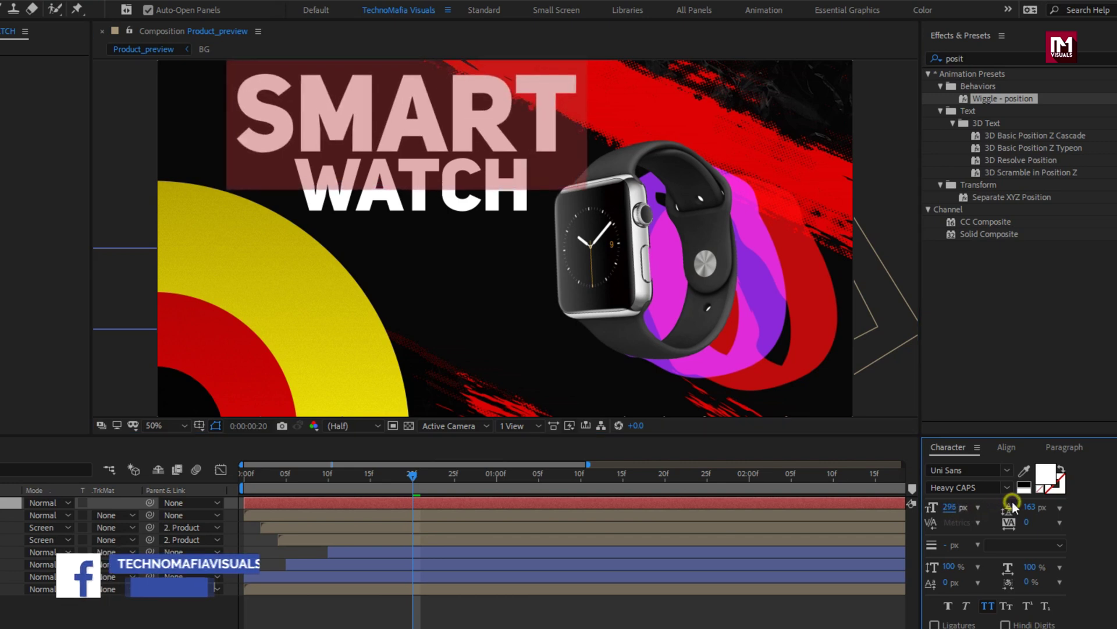
Left-align both lines of the title text
left_click(1059, 447)
left_click(396, 172)
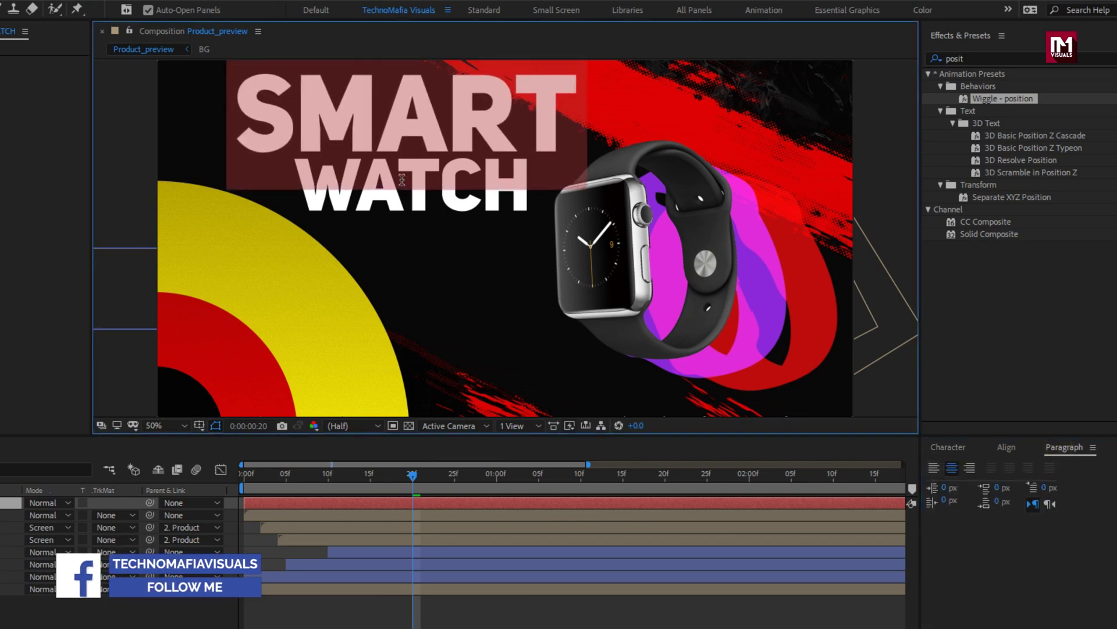
double_click(395, 172)
key("ctrl+a")
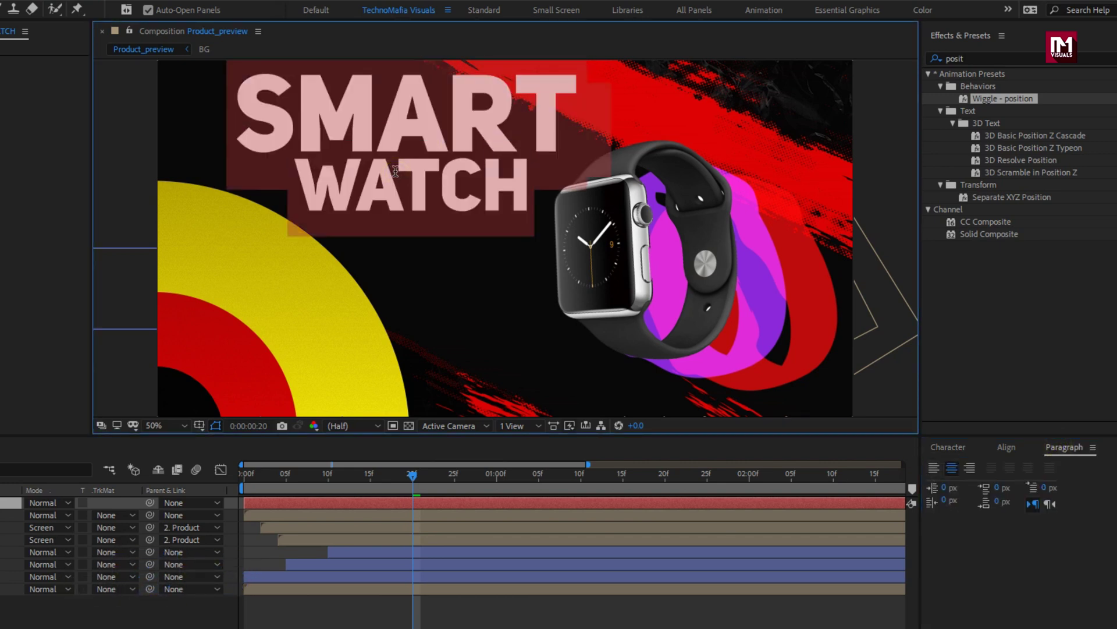
left_click(934, 467)
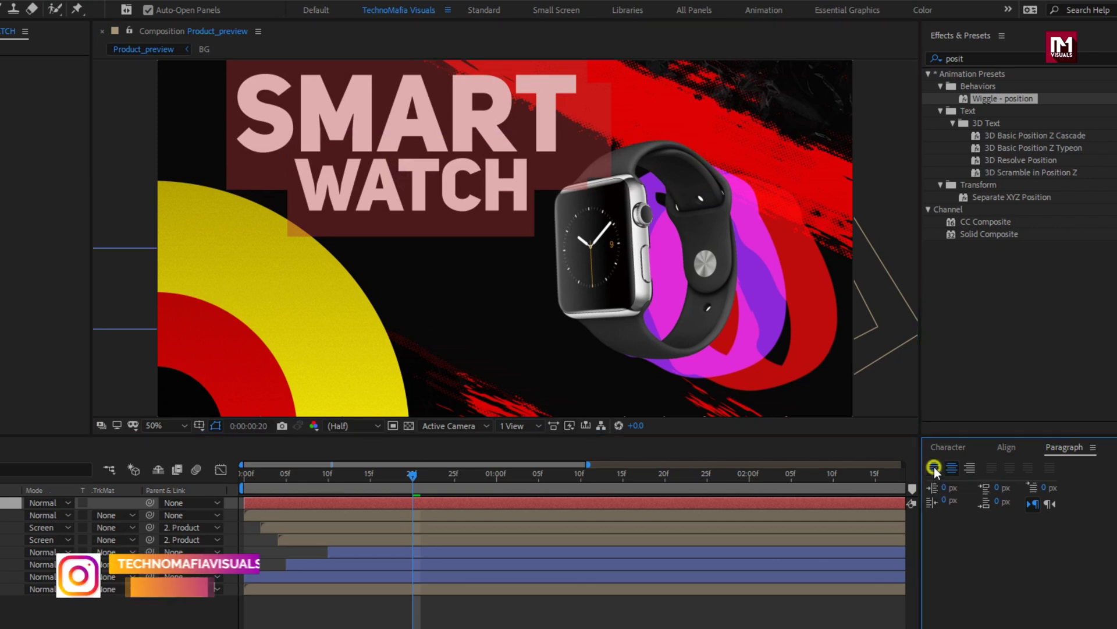
Change the whole title to the Heavy Italic CAPS font style and move it to the composition's upper left, clear of the watch
left_click(962, 446)
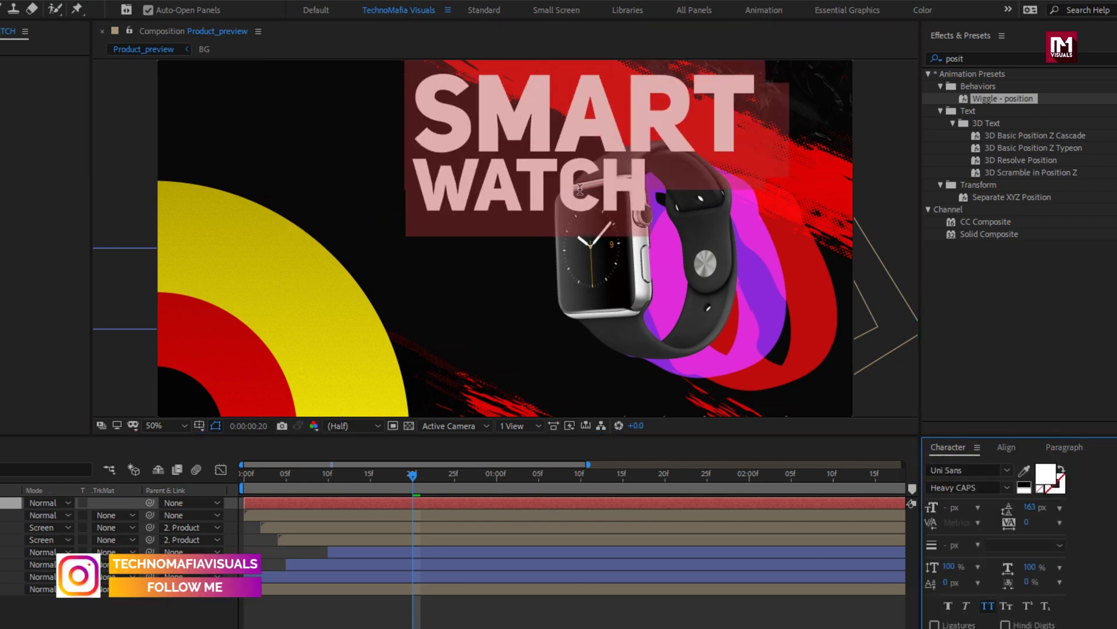
left_click(1006, 487)
left_click(973, 551)
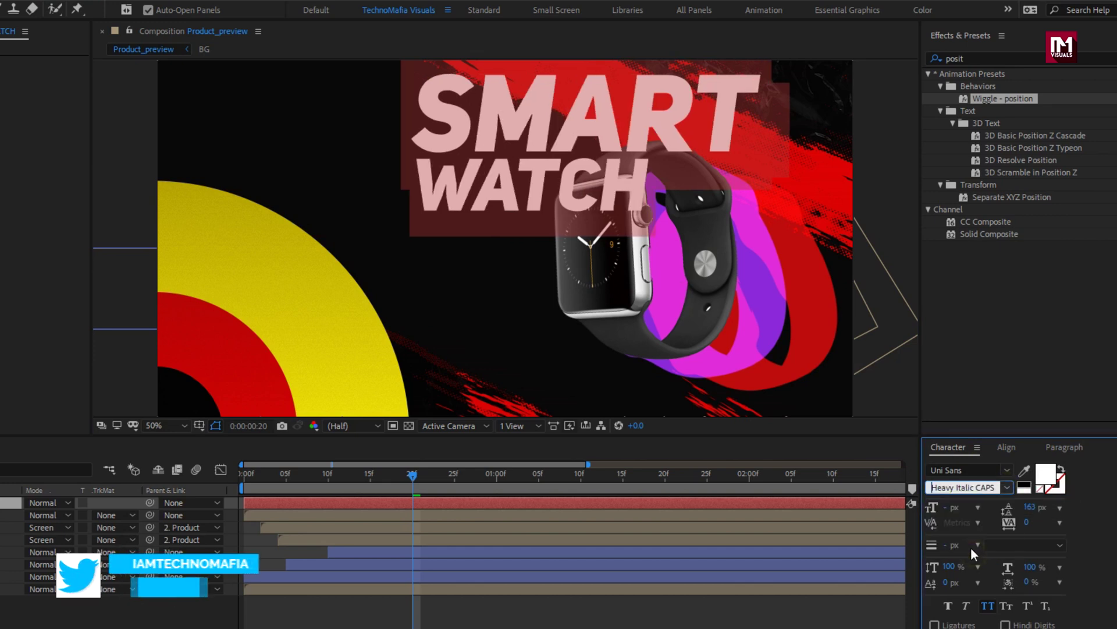
key("Down")
left_click(531, 182)
key("Escape")
key("v")
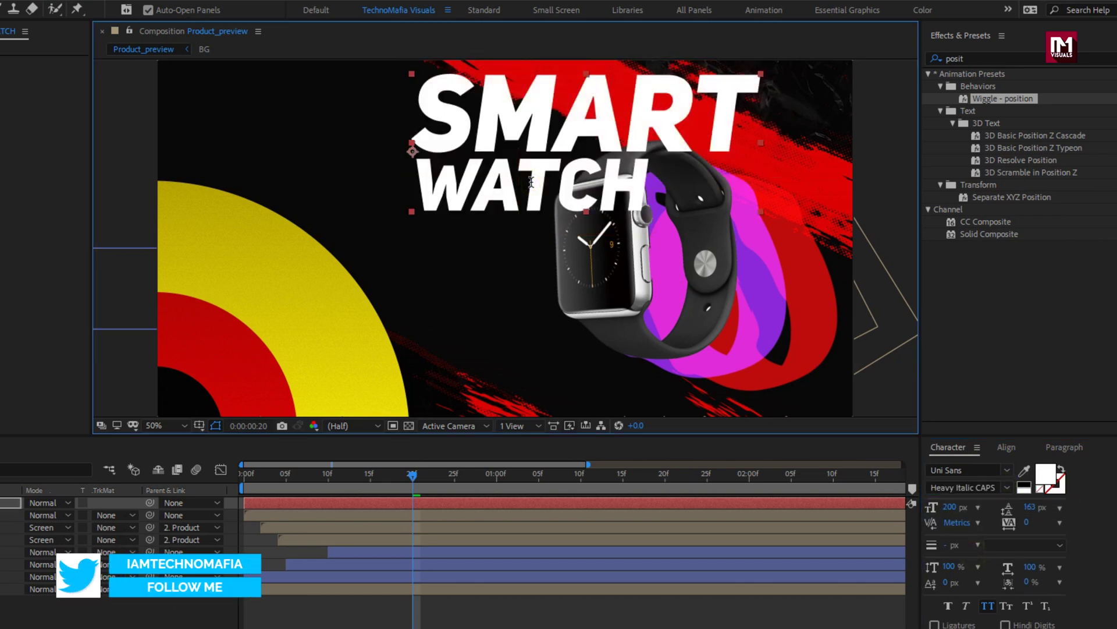
left_click_drag(534, 129, 305, 136)
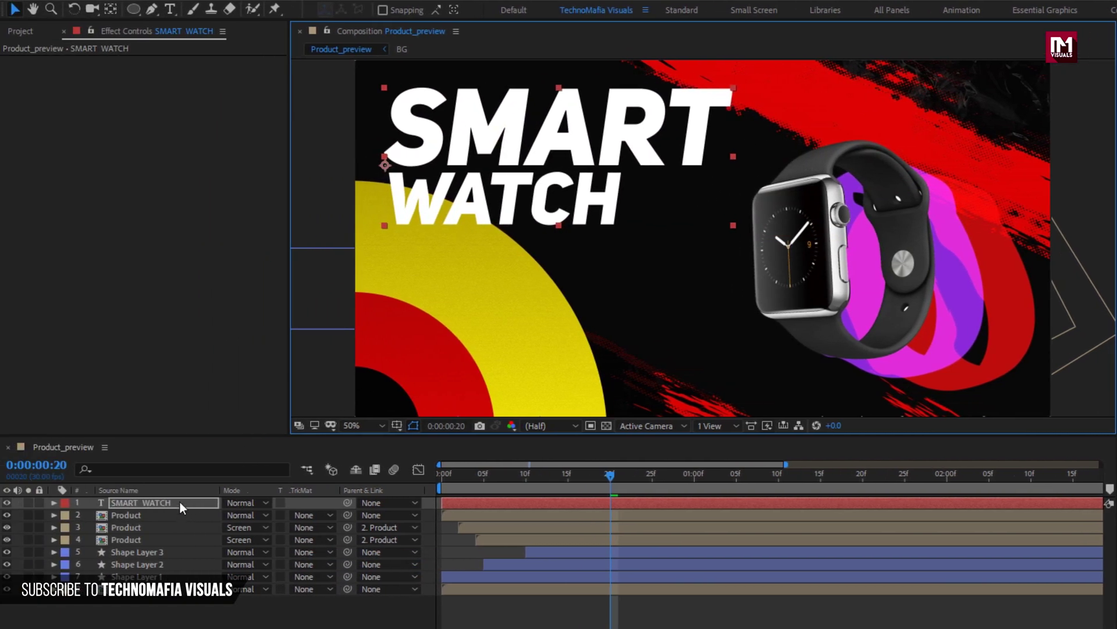
Add a Tracking text animator to the SMART WATCH layer
left_click(55, 502)
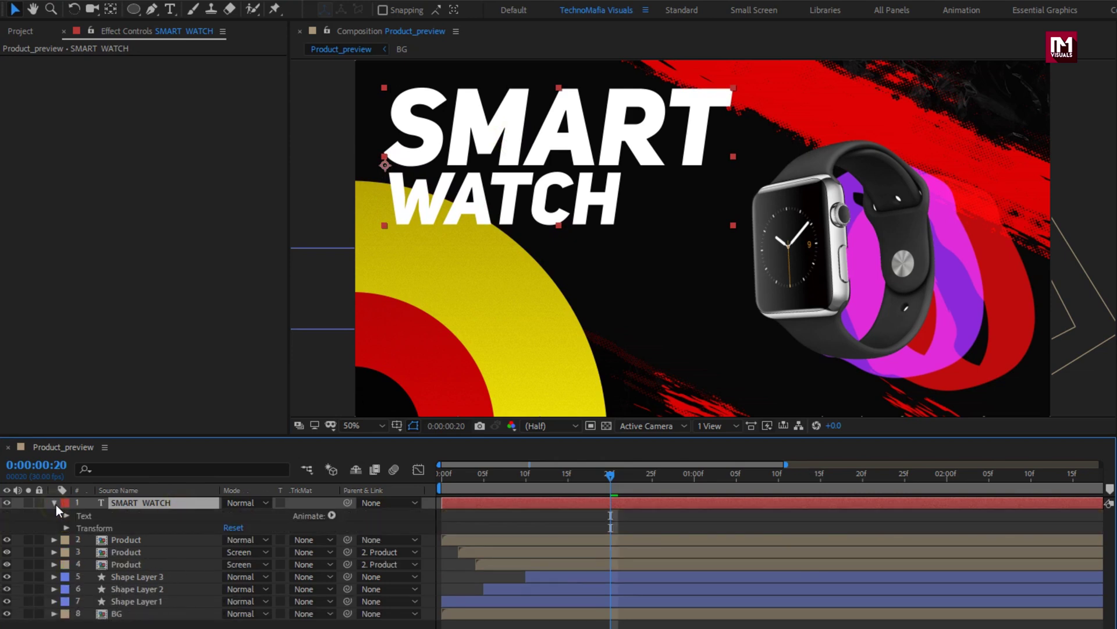
left_click(331, 515)
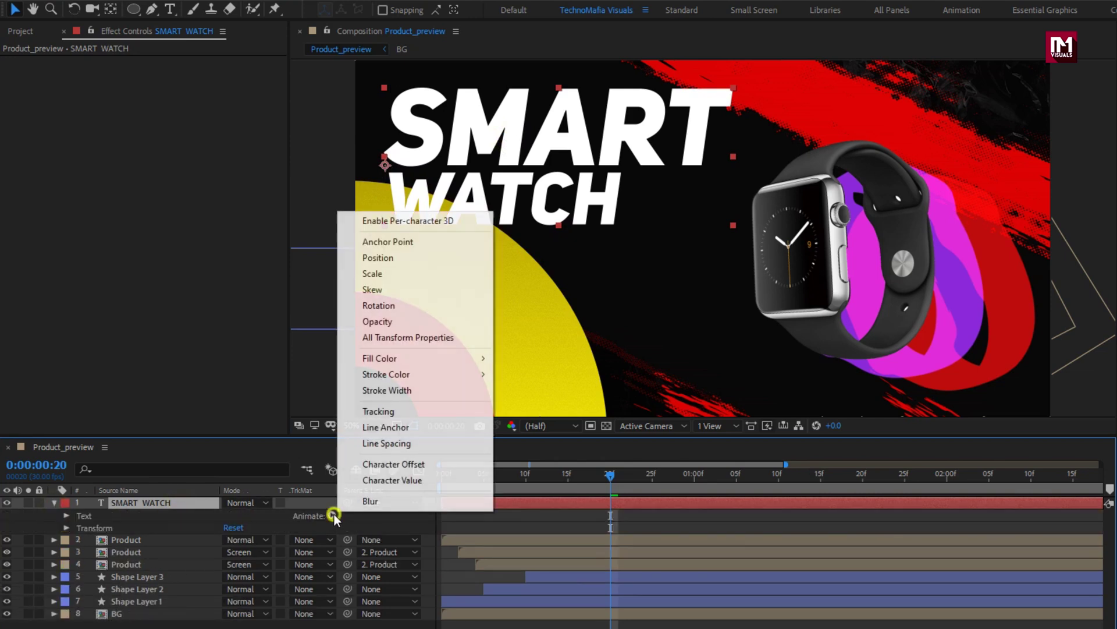
left_click(379, 411)
Keyframe the title's Range Selector Offset from 0% at frame 0 to 100% at 0:00:01:00
left_click_drag(611, 474, 696, 481)
left_click_drag(697, 424, 442, 420)
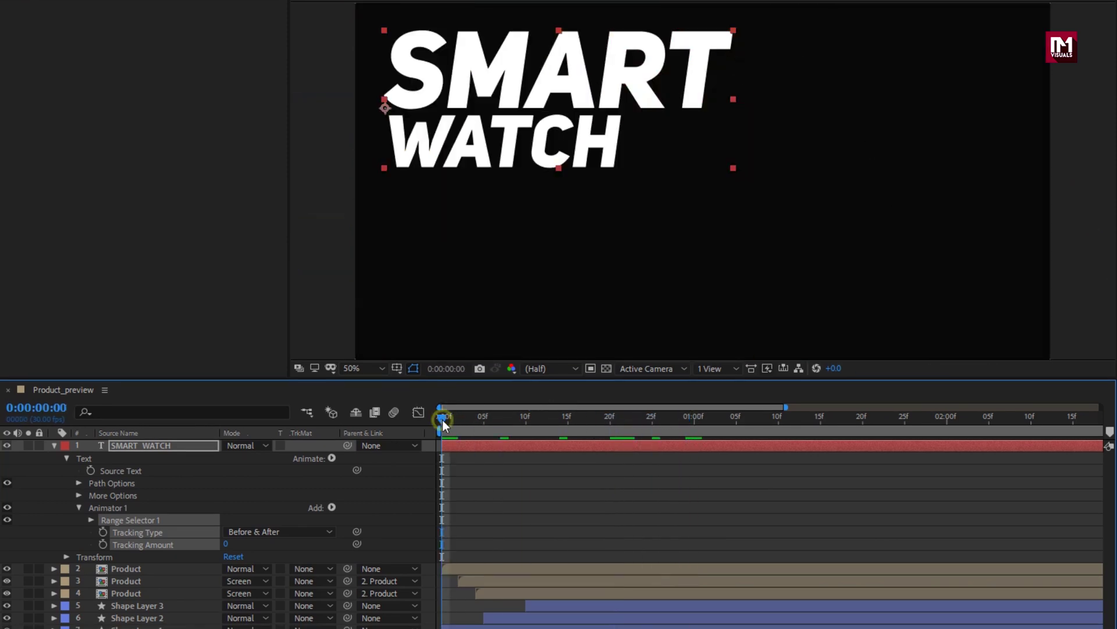
left_click(91, 520)
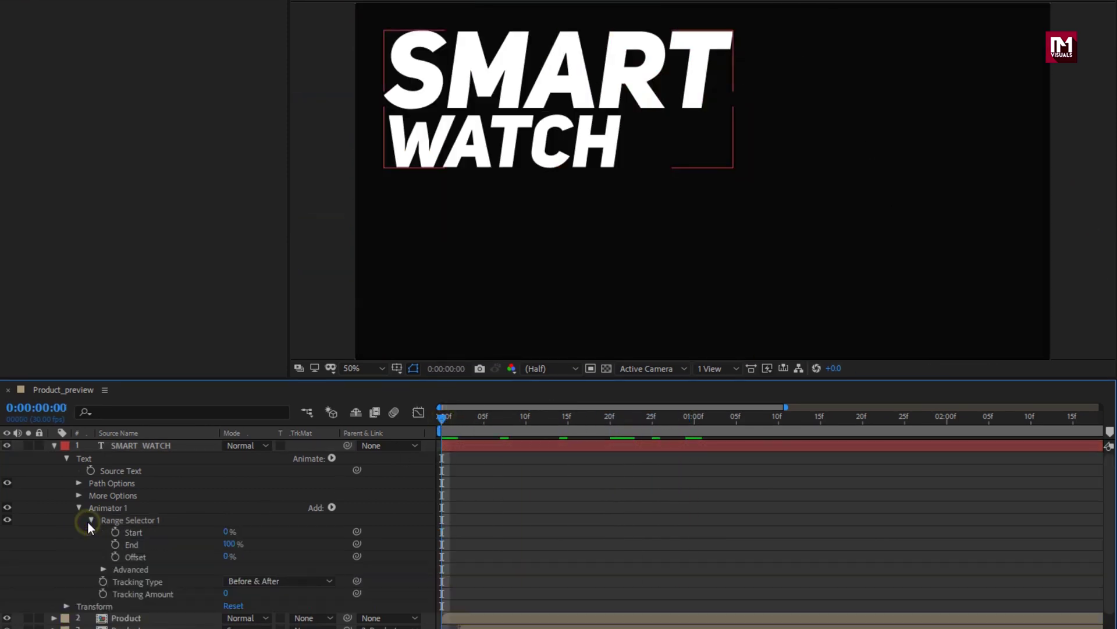
left_click(112, 557)
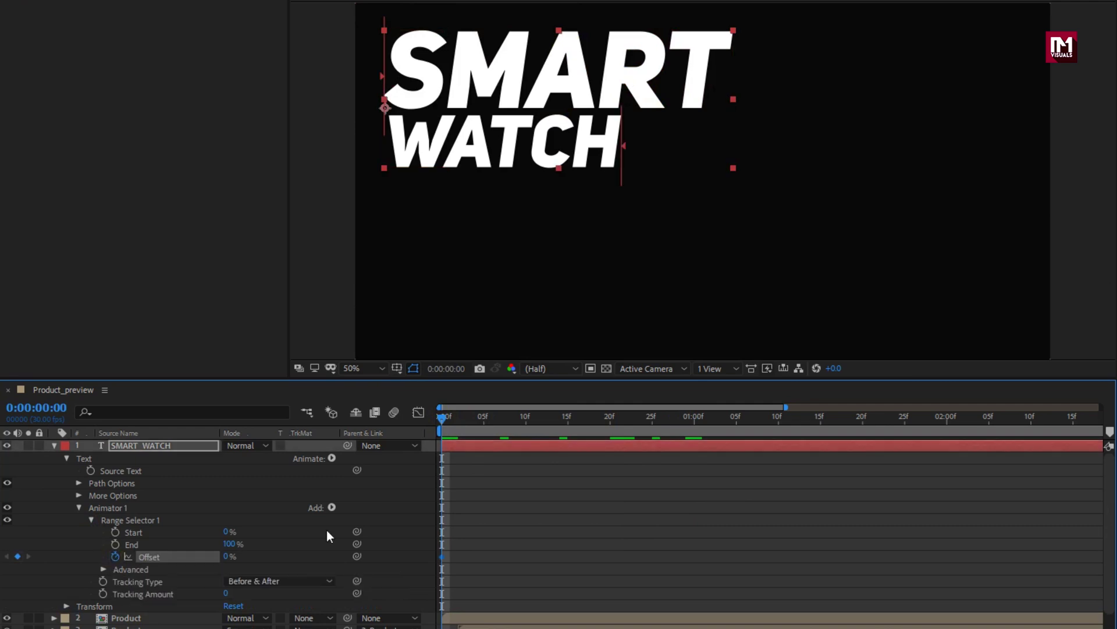
left_click(693, 421)
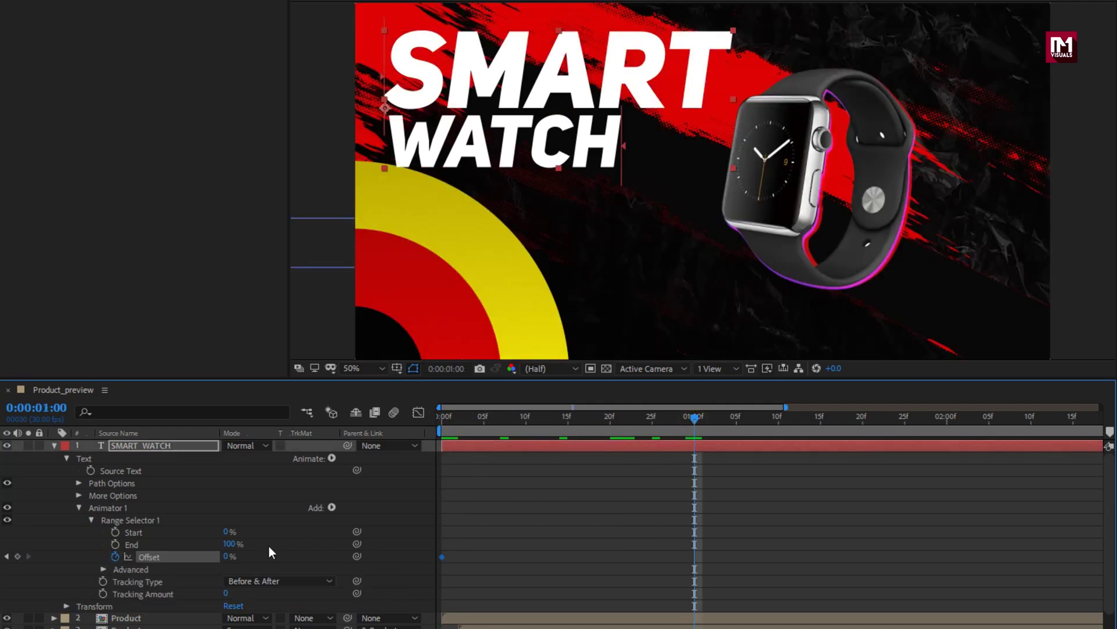
left_click_drag(227, 557, 297, 555)
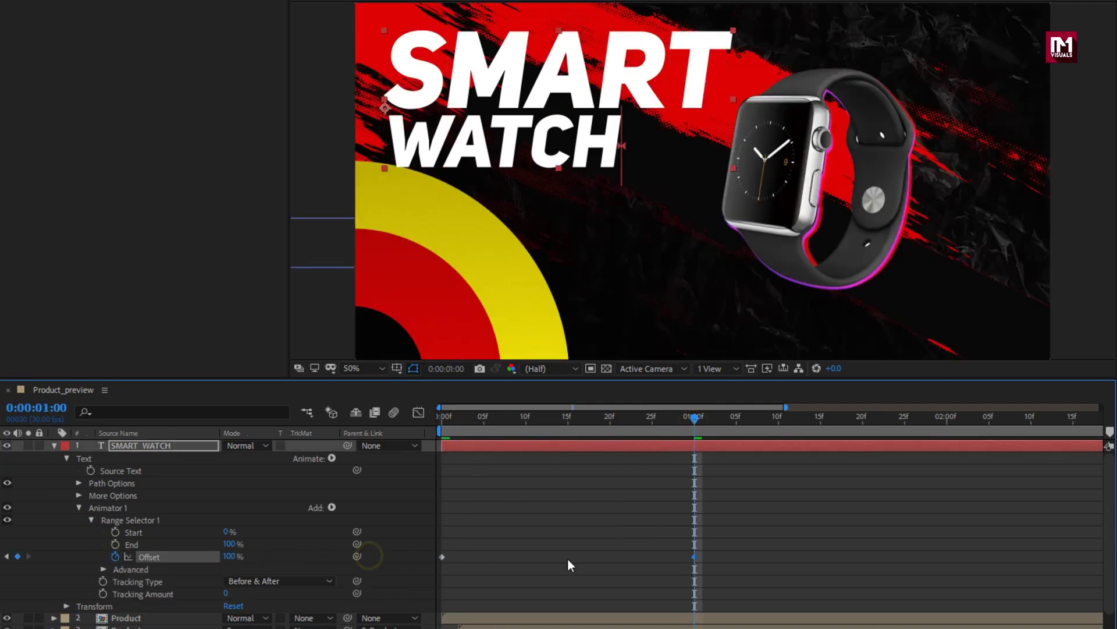
Apply Easy Ease to both Offset keyframes of the title's range selector
left_click_drag(709, 555, 426, 573)
right_click(444, 560)
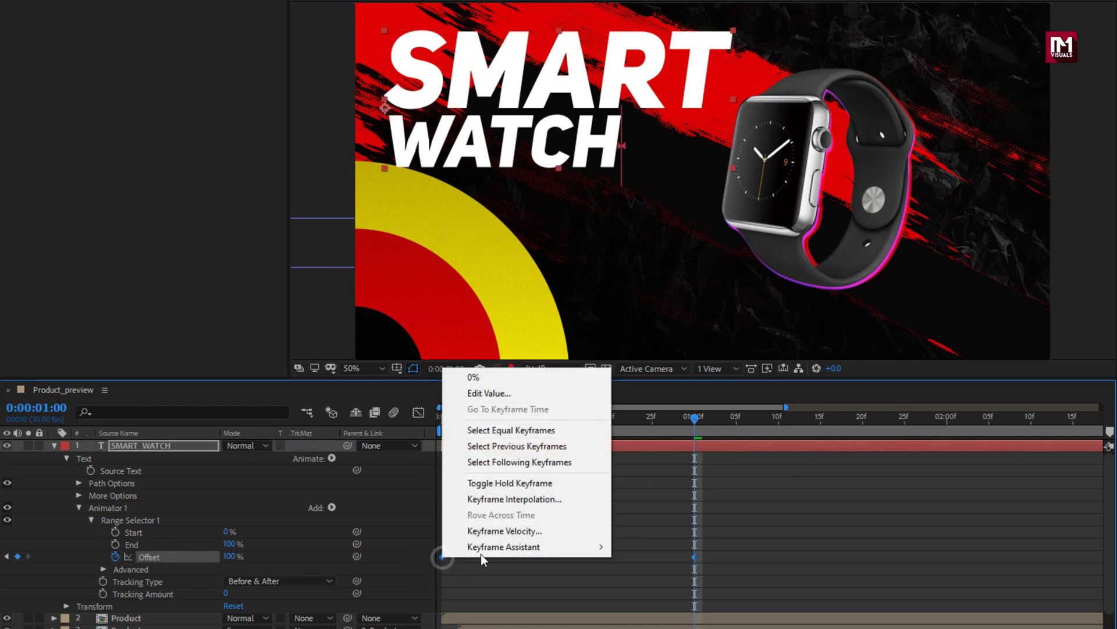
mouse_move(582, 546)
left_click(652, 451)
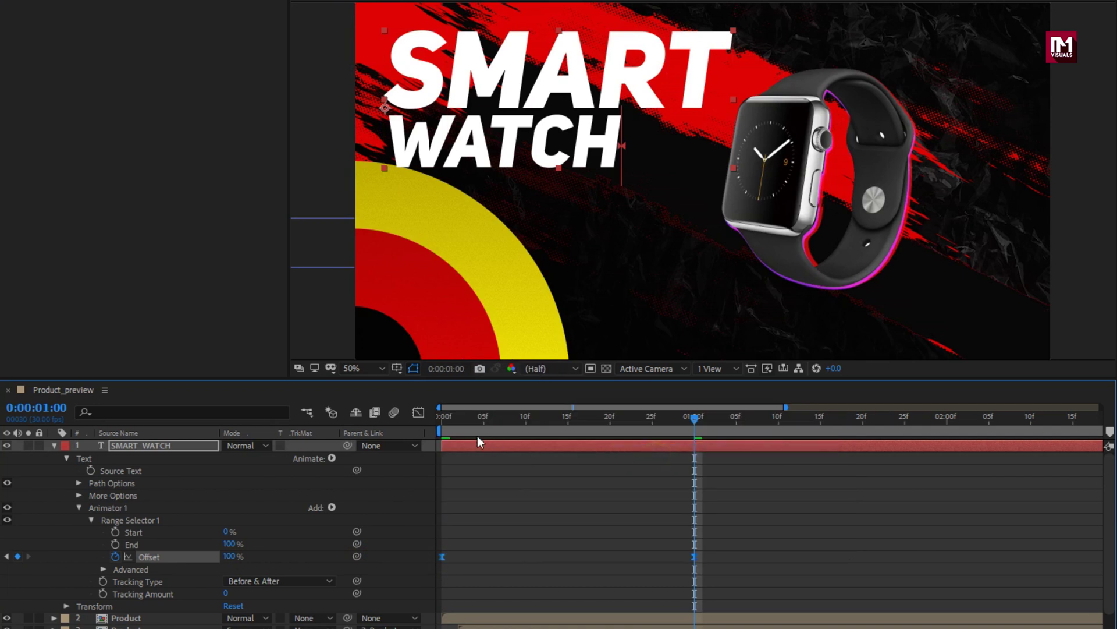
Reshape the Offset speed graph into one sharp peak at about frame 13 with long, gentle ends
left_click(421, 413)
left_click_drag(707, 590, 567, 615)
left_click_drag(500, 616, 545, 617)
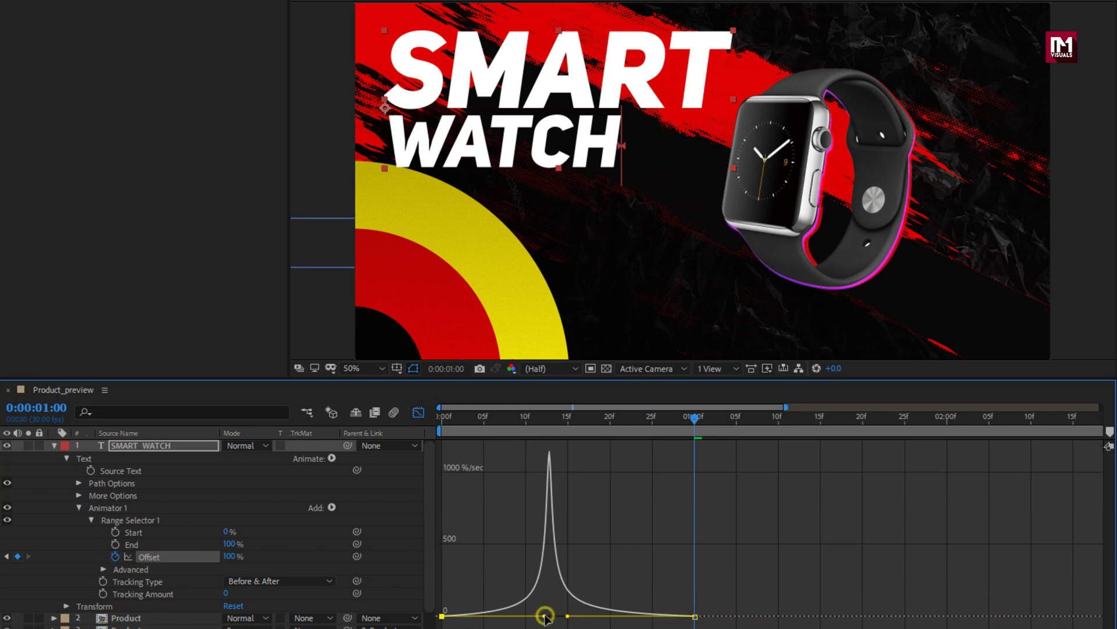
left_click(418, 418)
Add an Opacity property to the title's Animator 1, set it to 0%, and check the letter-by-letter reveal
left_click_drag(485, 426, 520, 429)
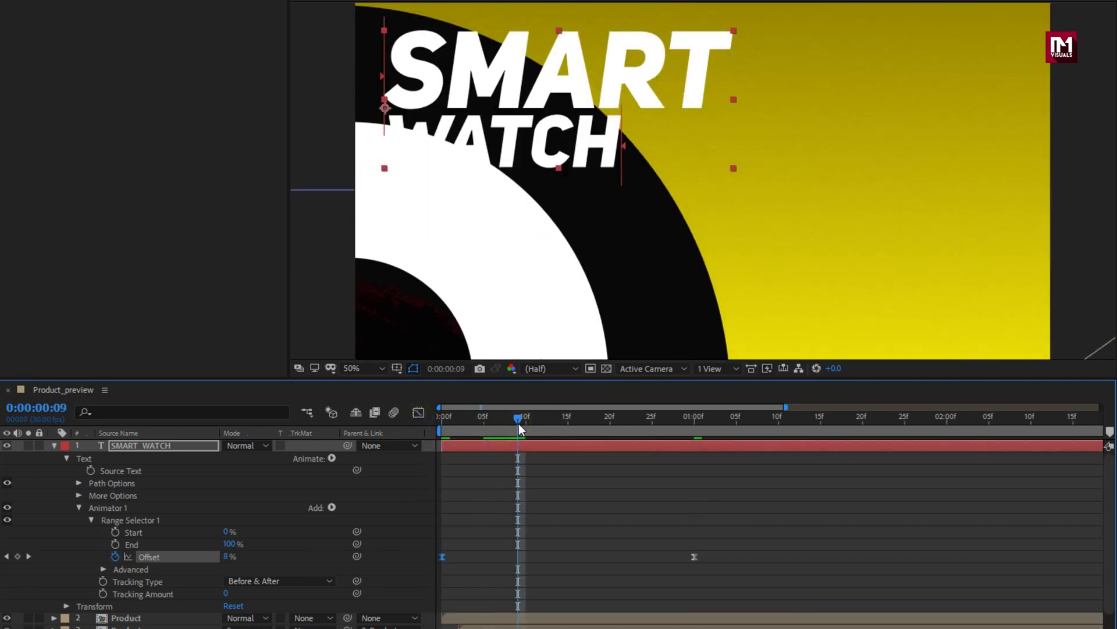
left_click(331, 508)
mouse_move(373, 513)
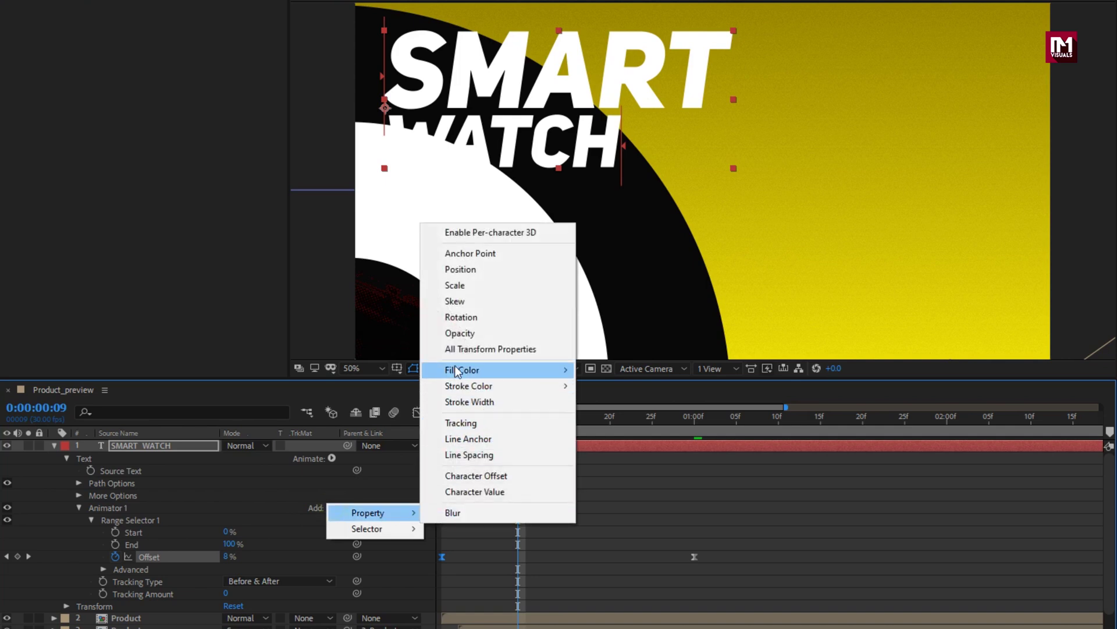
left_click(458, 333)
left_click_drag(230, 582, 153, 580)
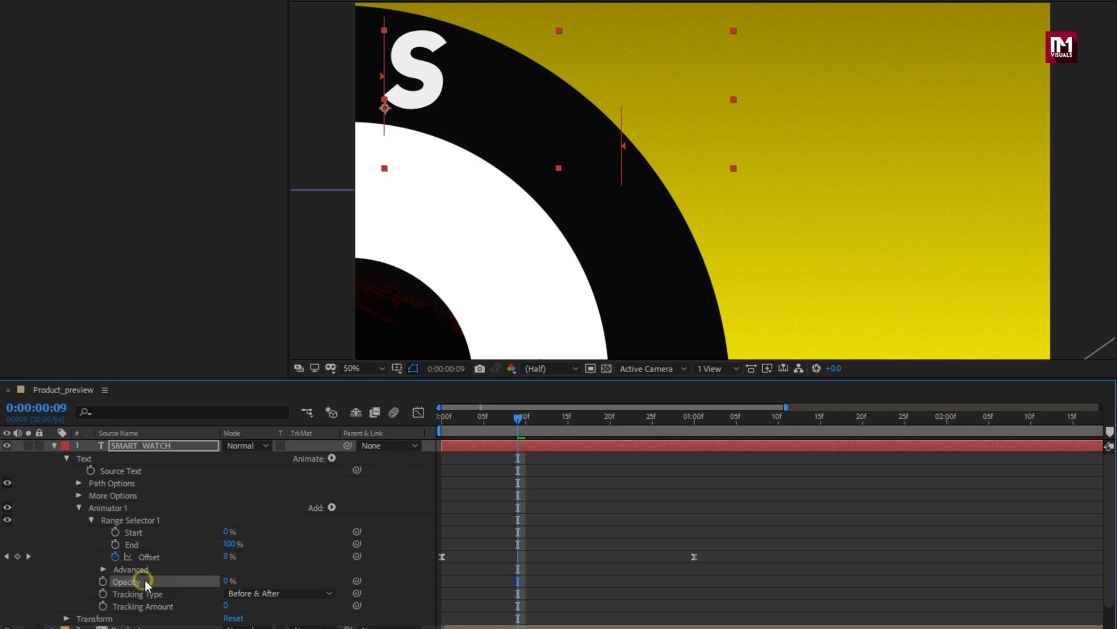
left_click_drag(501, 427, 538, 423)
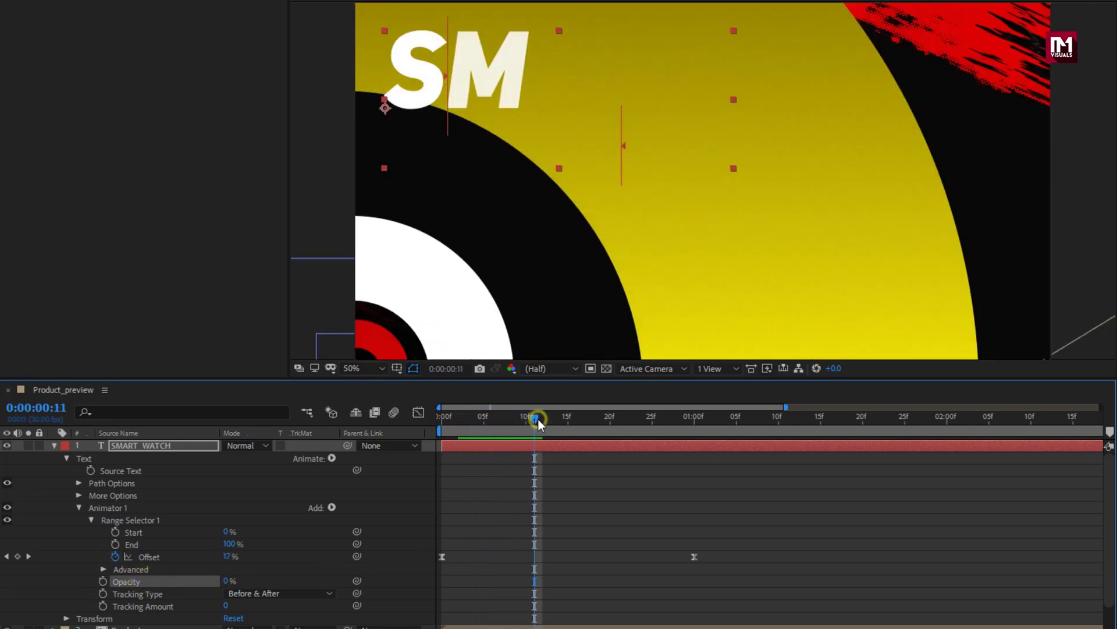
Solo the SMART WATCH layer and set its animator's Tracking Amount to -100
left_click(28, 446)
left_click_drag(469, 420, 619, 422)
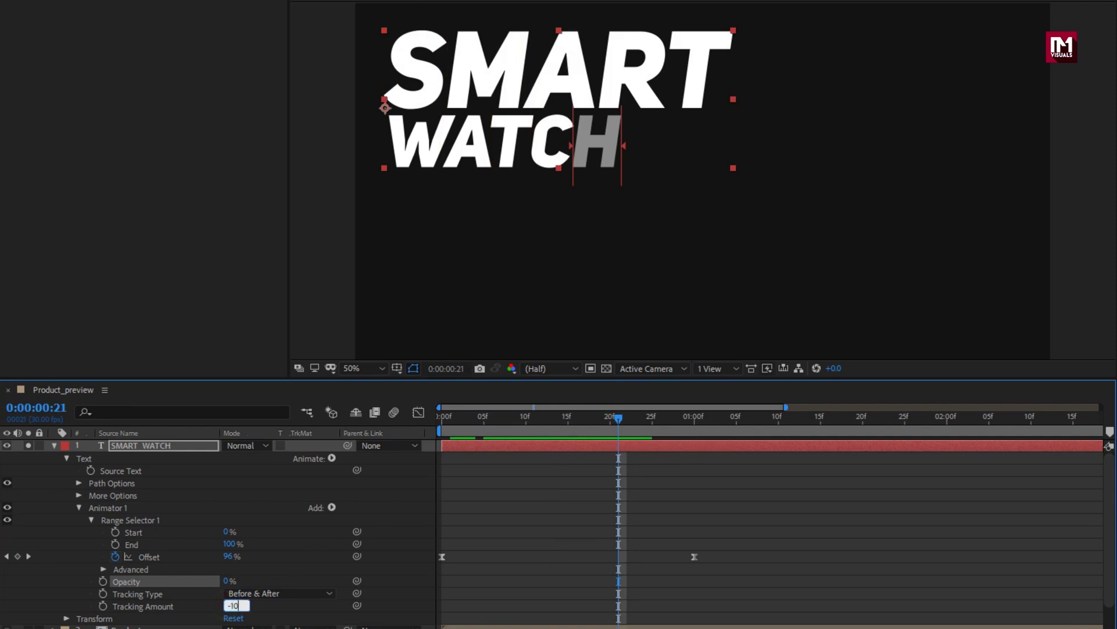
left_click(204, 607)
left_click_drag(525, 420, 593, 420)
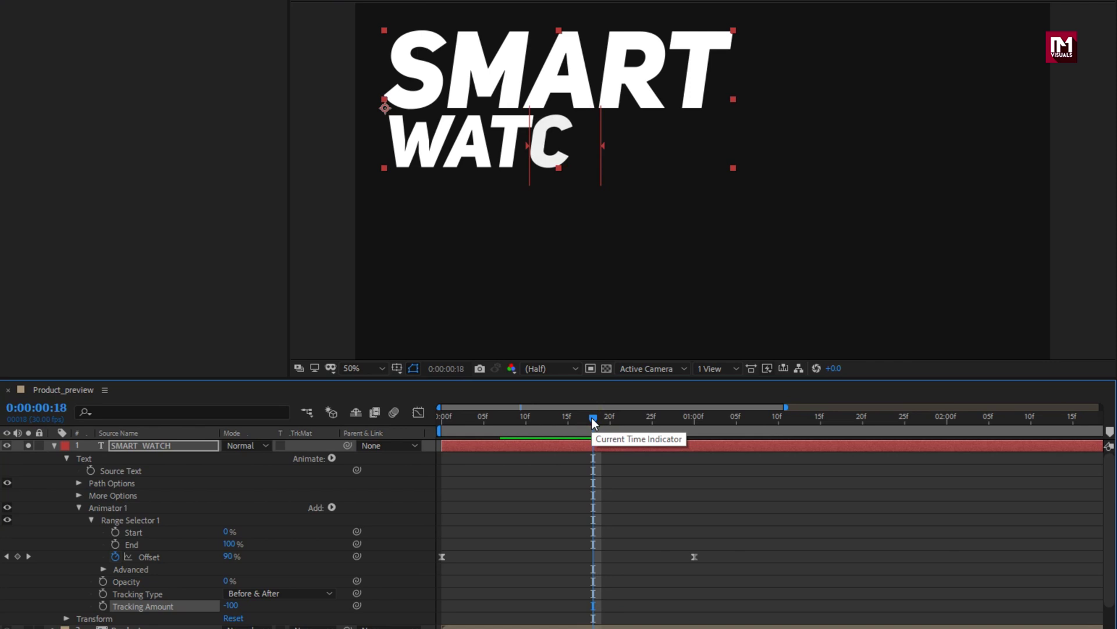
Add a Position property to Animator 1 and set it to -681, 0 so the letters start outside the frame, and preview the slide-in
left_click(132, 509)
left_click(331, 508)
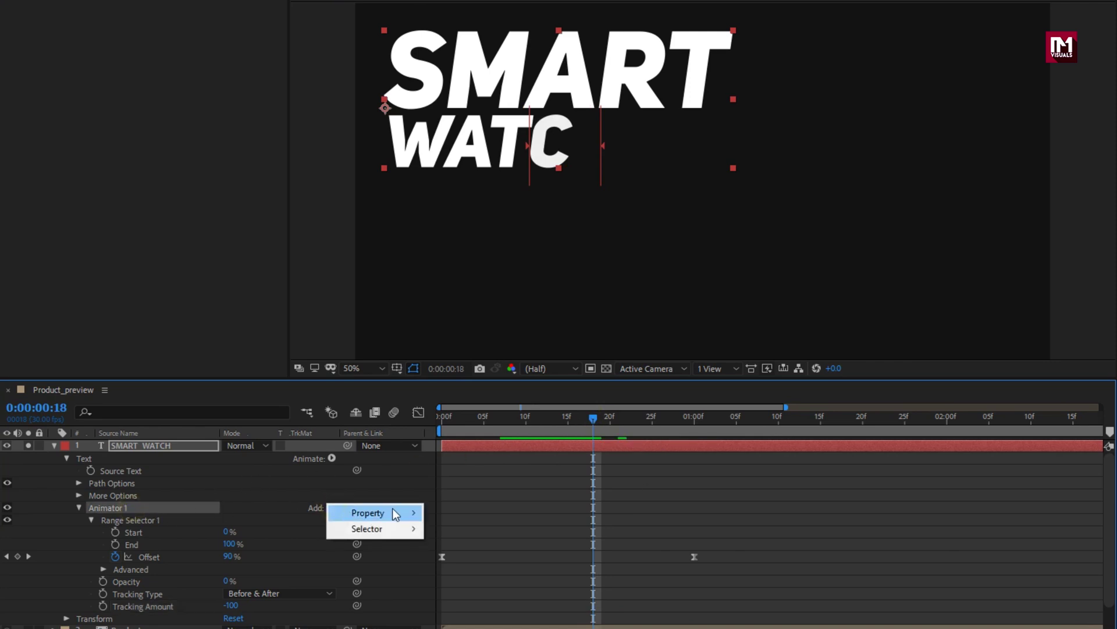
mouse_move(395, 513)
left_click(469, 268)
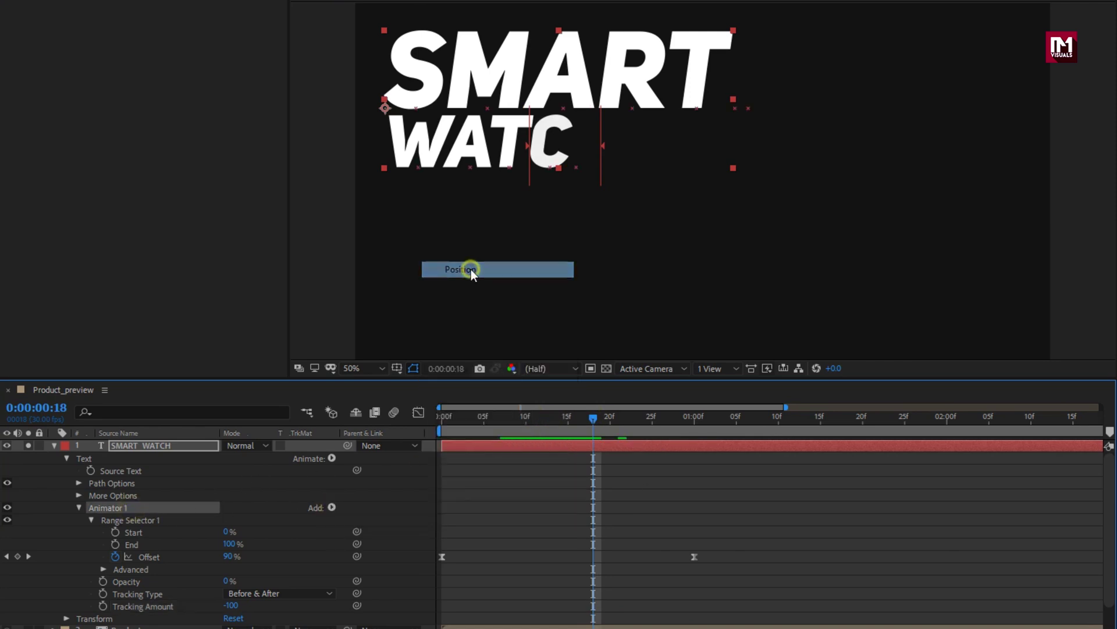
left_click_drag(227, 582, 100, 577)
left_click_drag(489, 428, 440, 428)
left_click_drag(239, 582, 2, 588)
left_click_drag(232, 581, 107, 579)
key("comma")
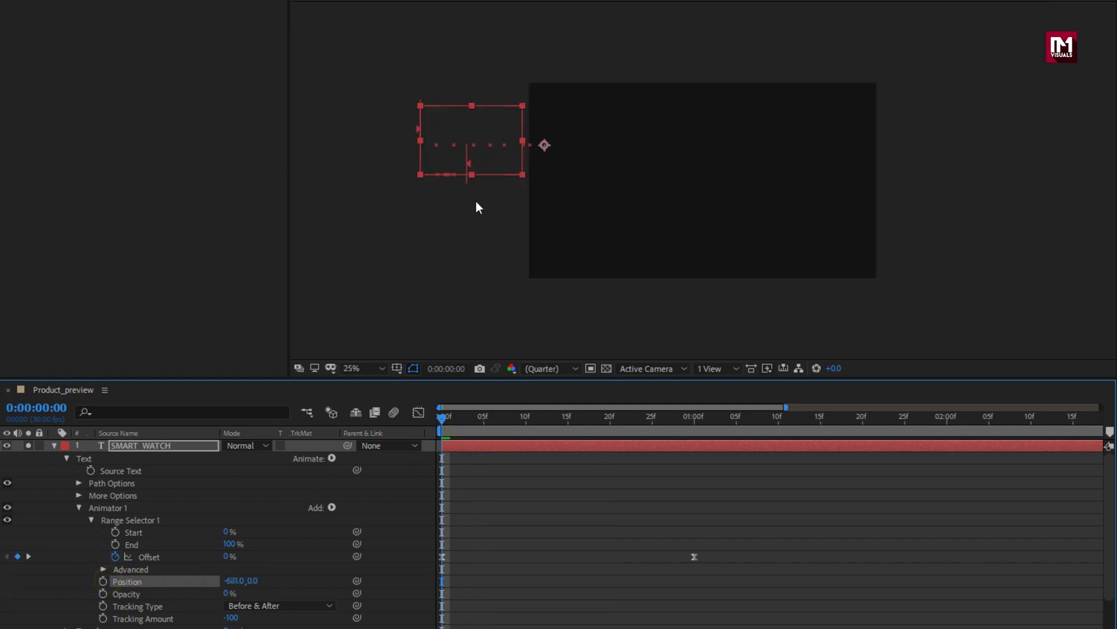
left_click_drag(443, 418, 671, 418)
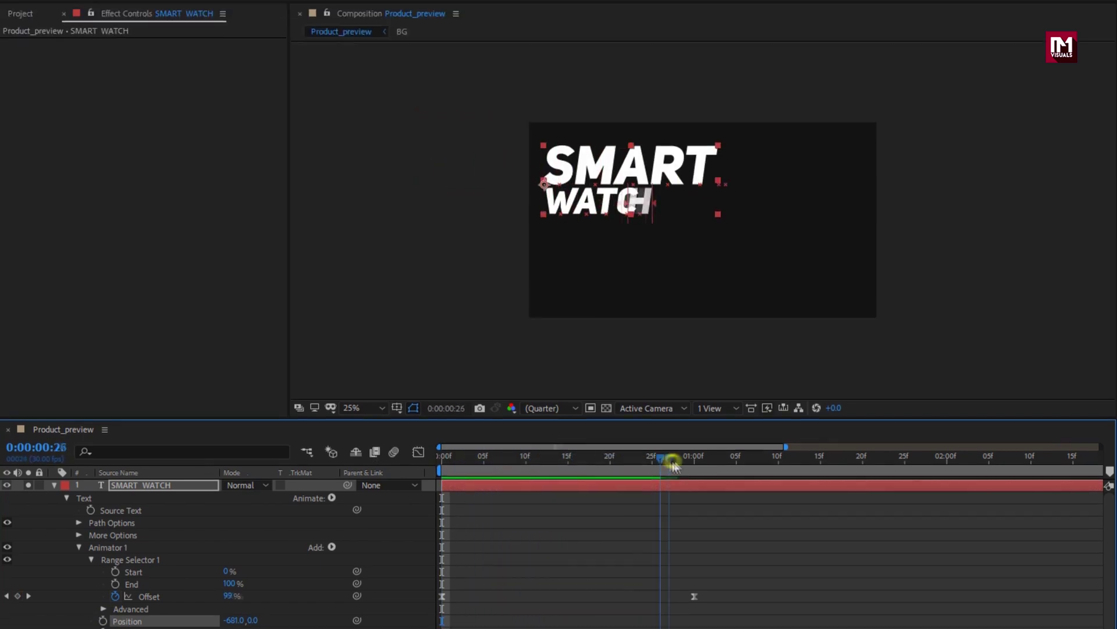
left_click_drag(673, 464, 585, 495)
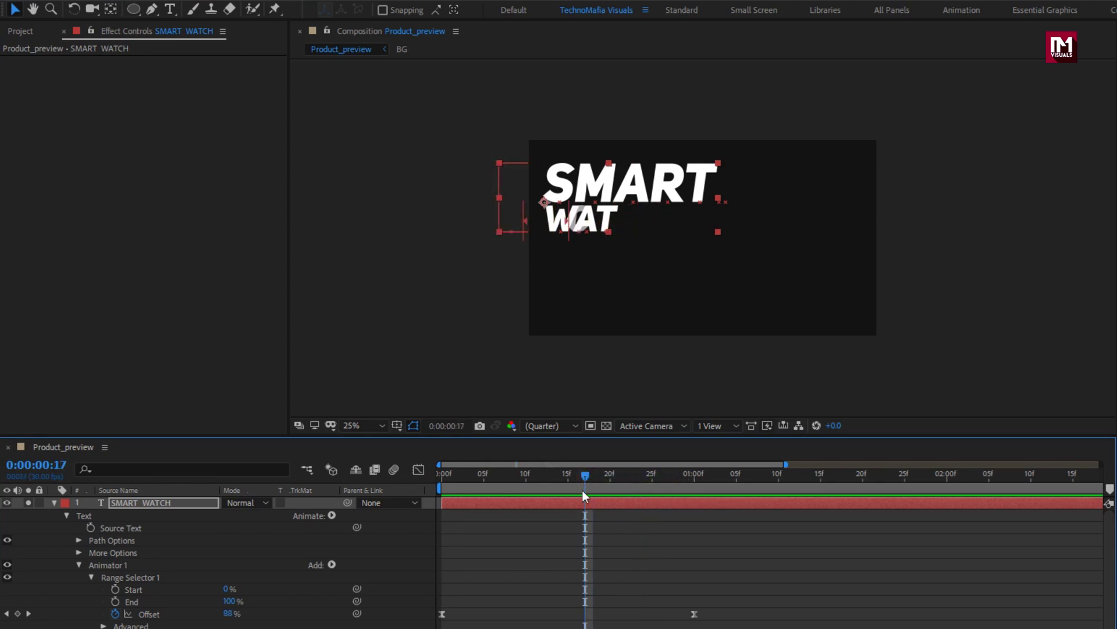
Shift the SMART WATCH layer to start at 0:00:01:00, unsolo it, and check its timing with the other layers
left_click(54, 503)
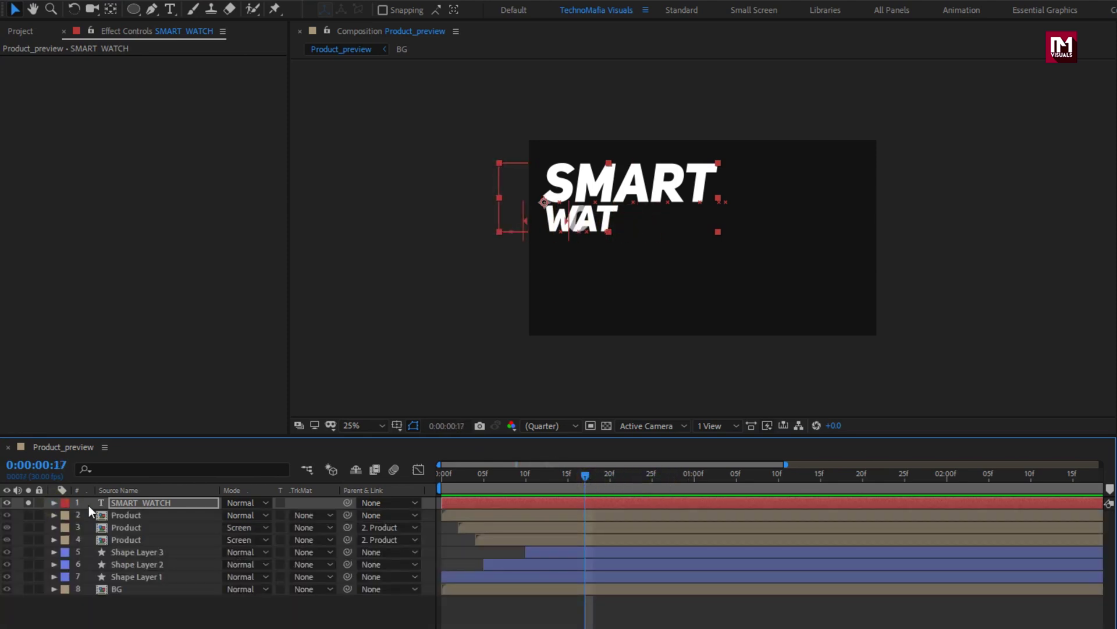
left_click(694, 480)
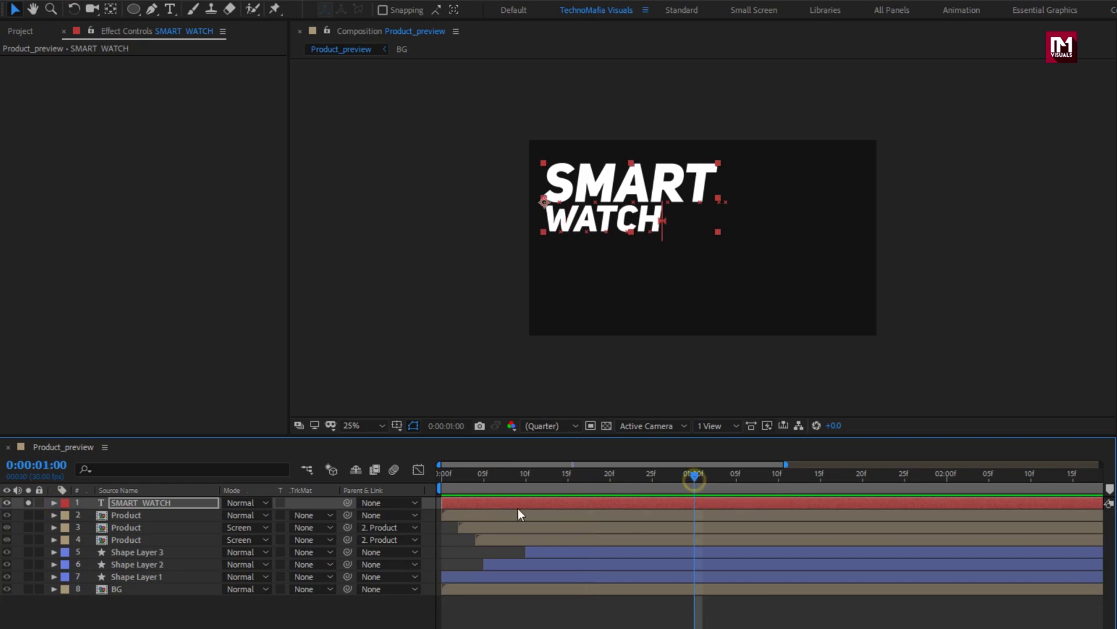
left_click_drag(451, 502, 705, 502)
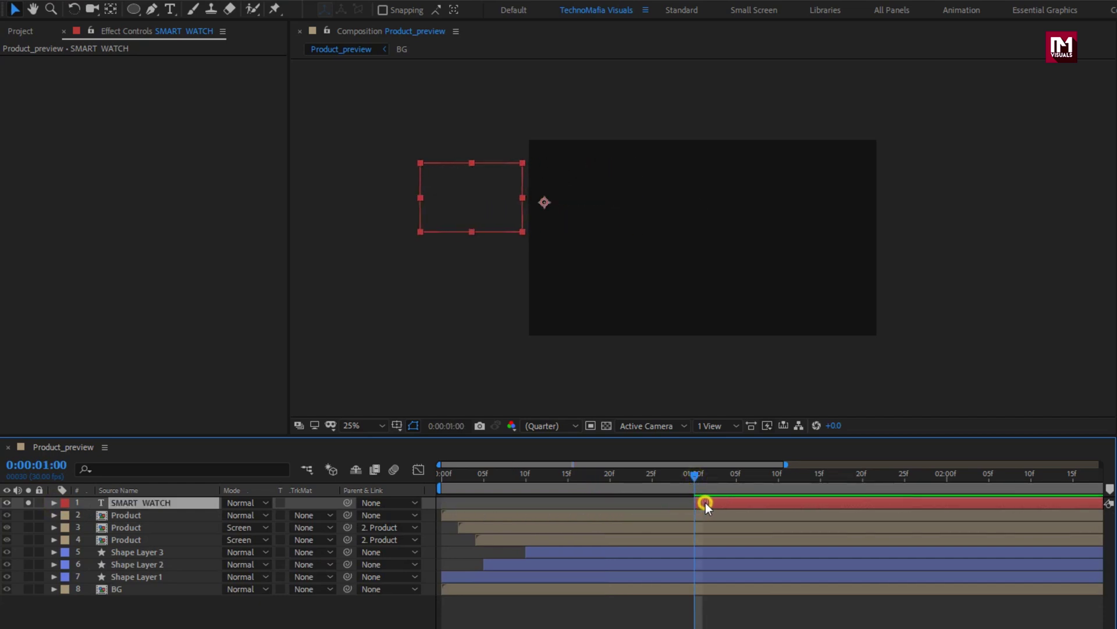
left_click(704, 478)
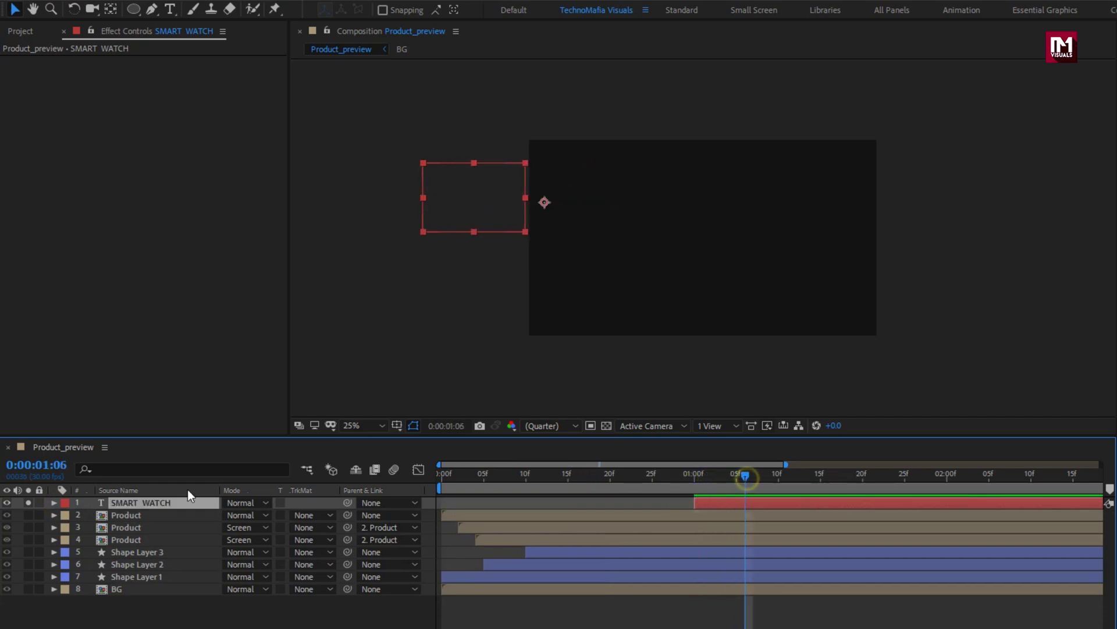
left_click(28, 502)
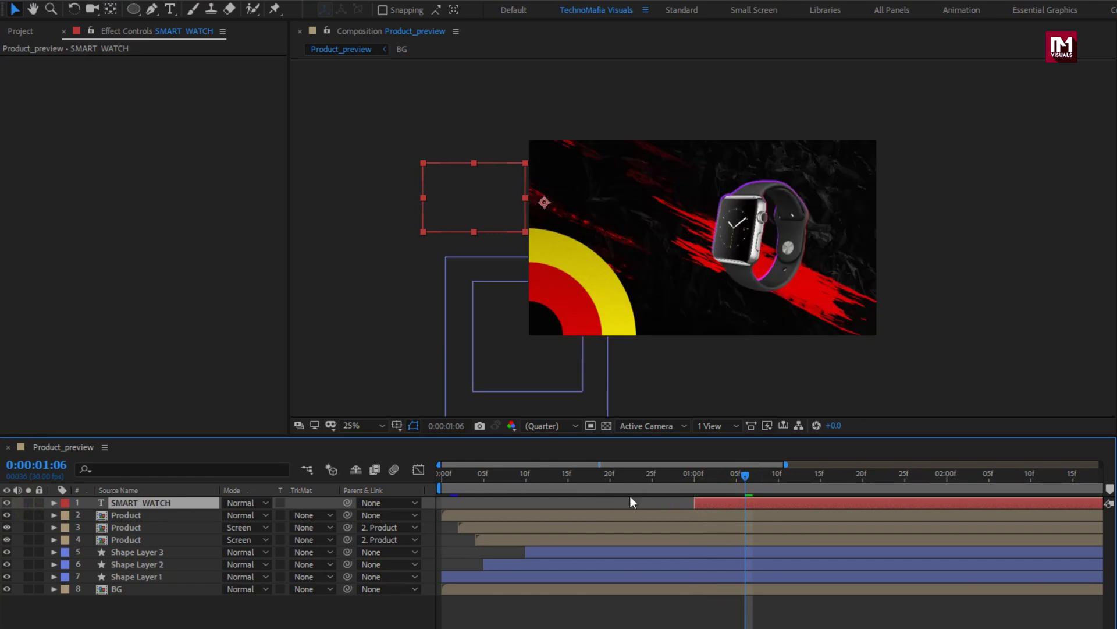
left_click_drag(731, 484, 992, 475)
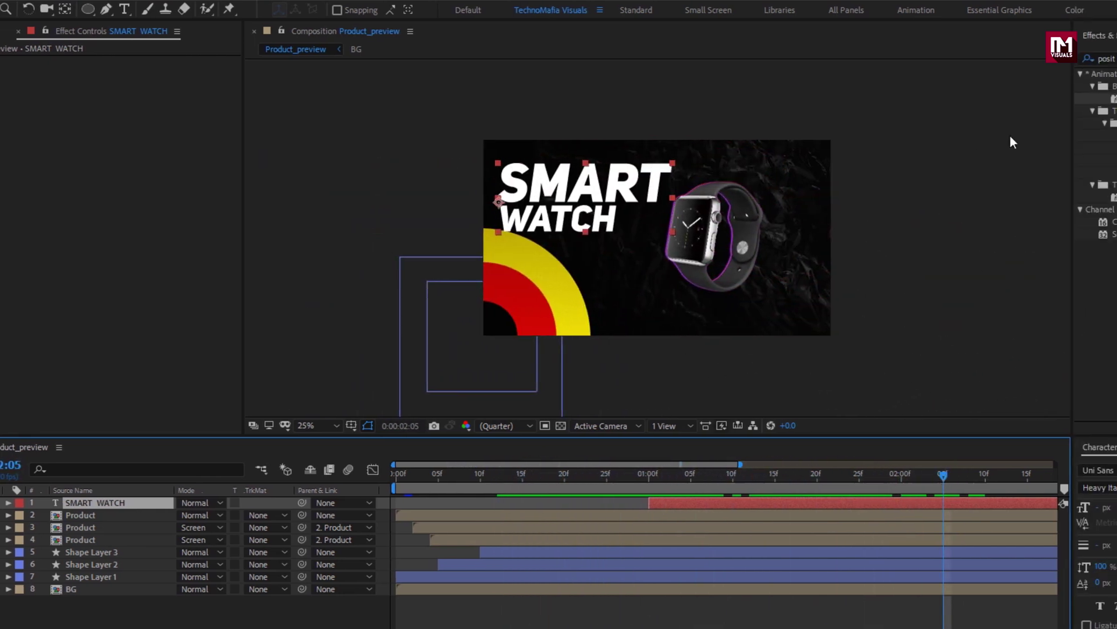
Apply the Fill effect to the SMART WATCH layer and set its color to near-white
double_click(1007, 59)
type("fill")
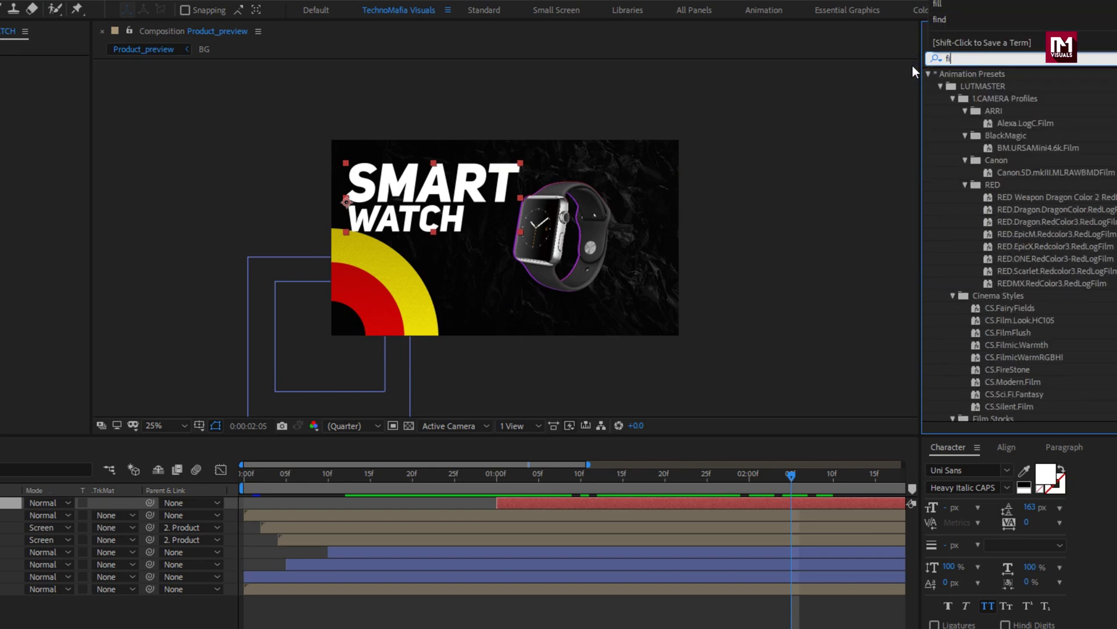
double_click(962, 148)
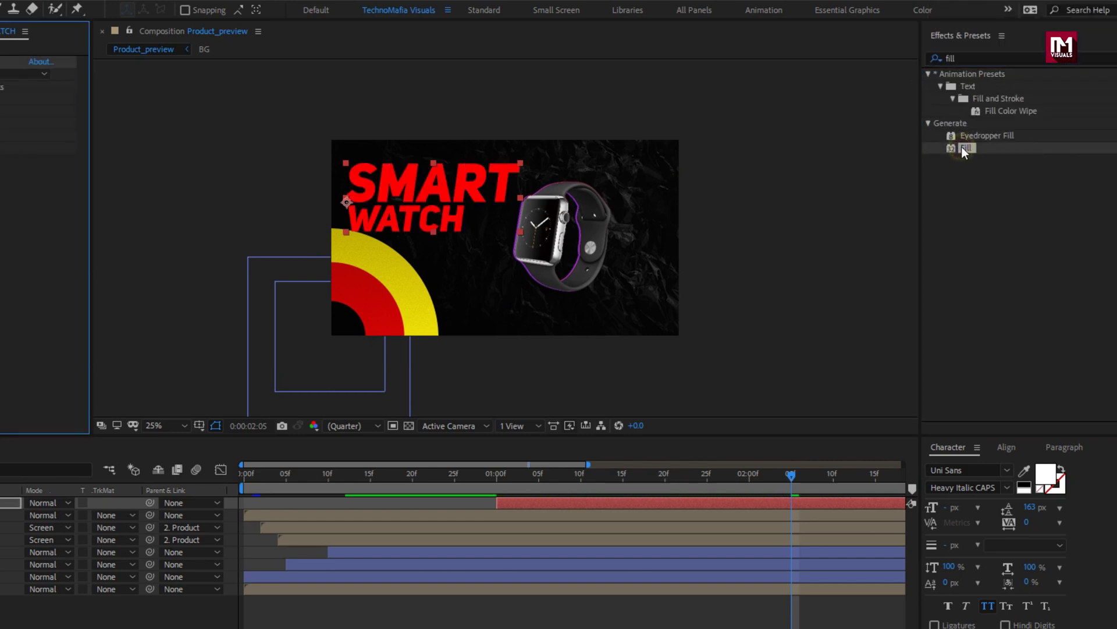
key("period")
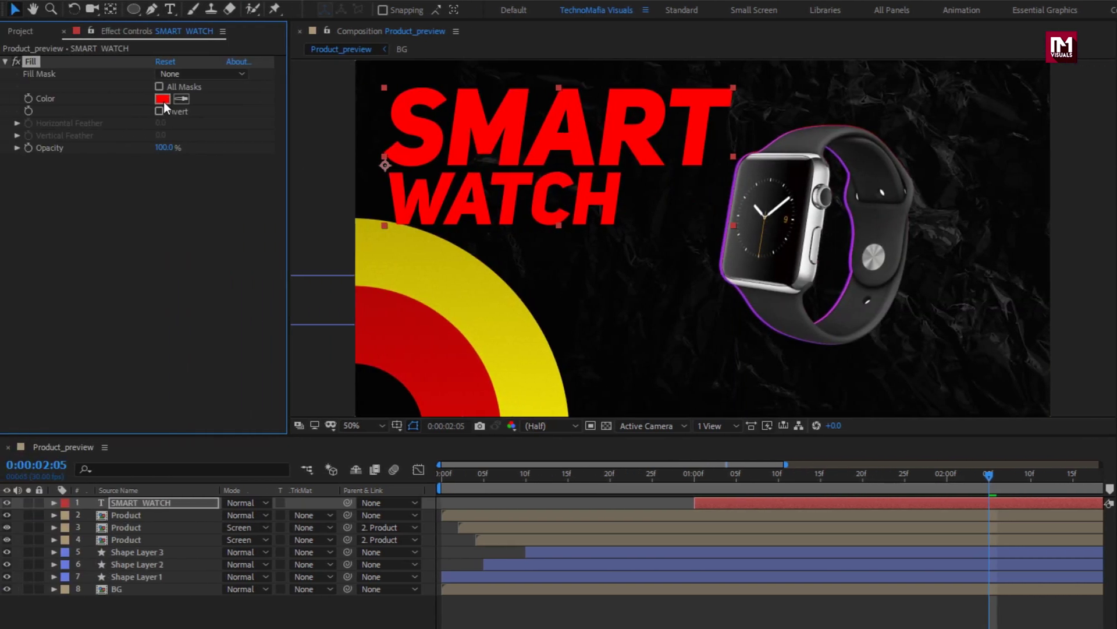
left_click(163, 100)
left_click(175, 185)
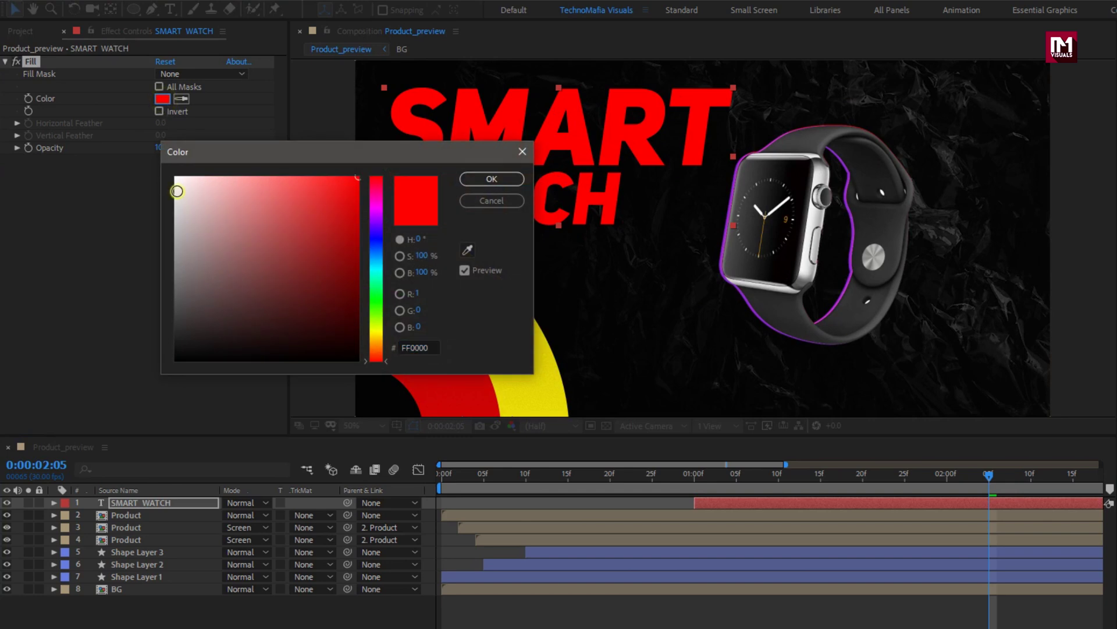
left_click(469, 180)
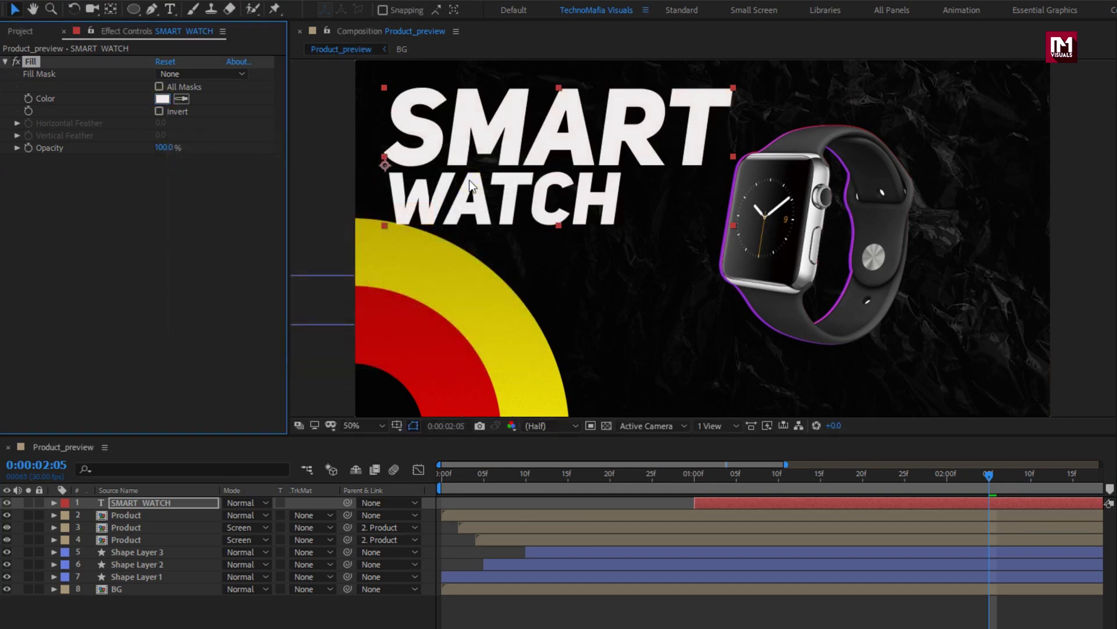
Create a new text layer reading "get your smart watch now" below the SMART WATCH title
left_click(169, 13)
left_click(431, 272)
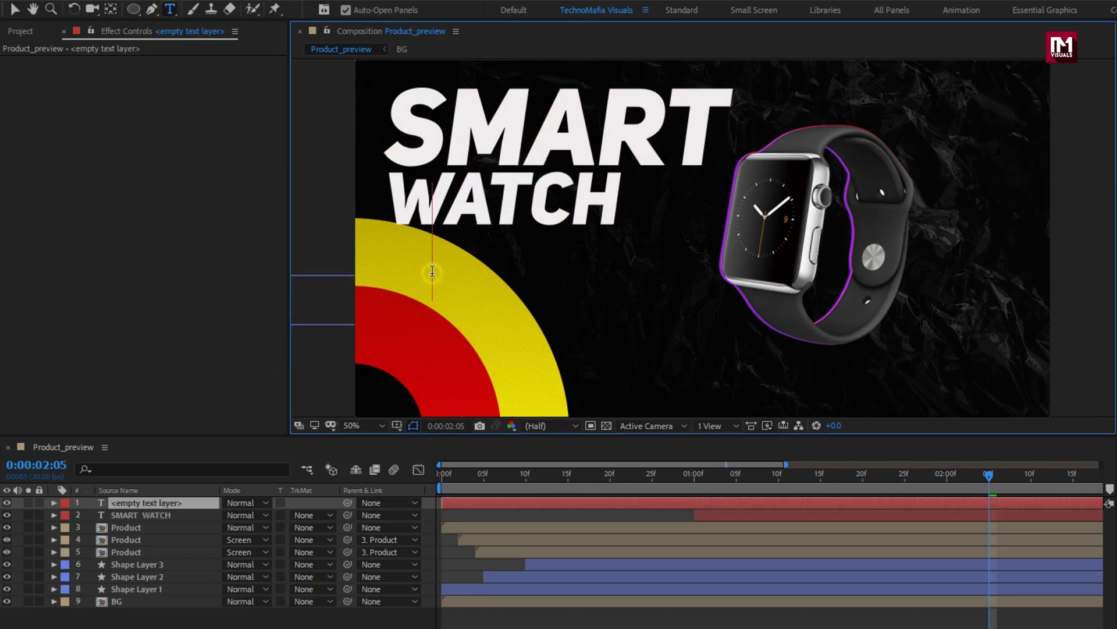
type("get you")
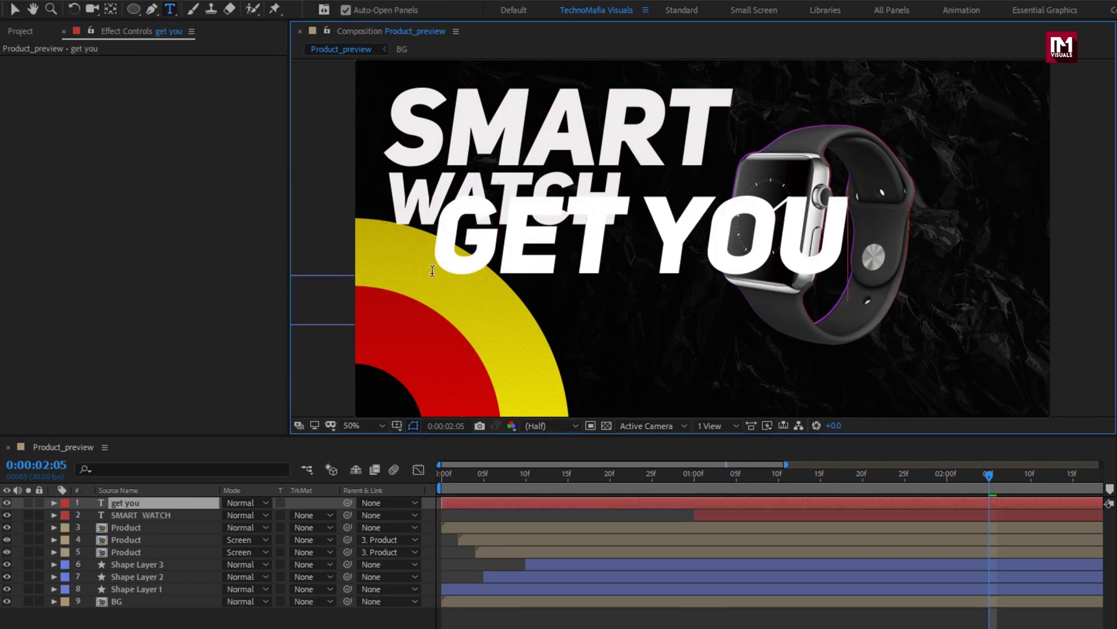
type("r sma")
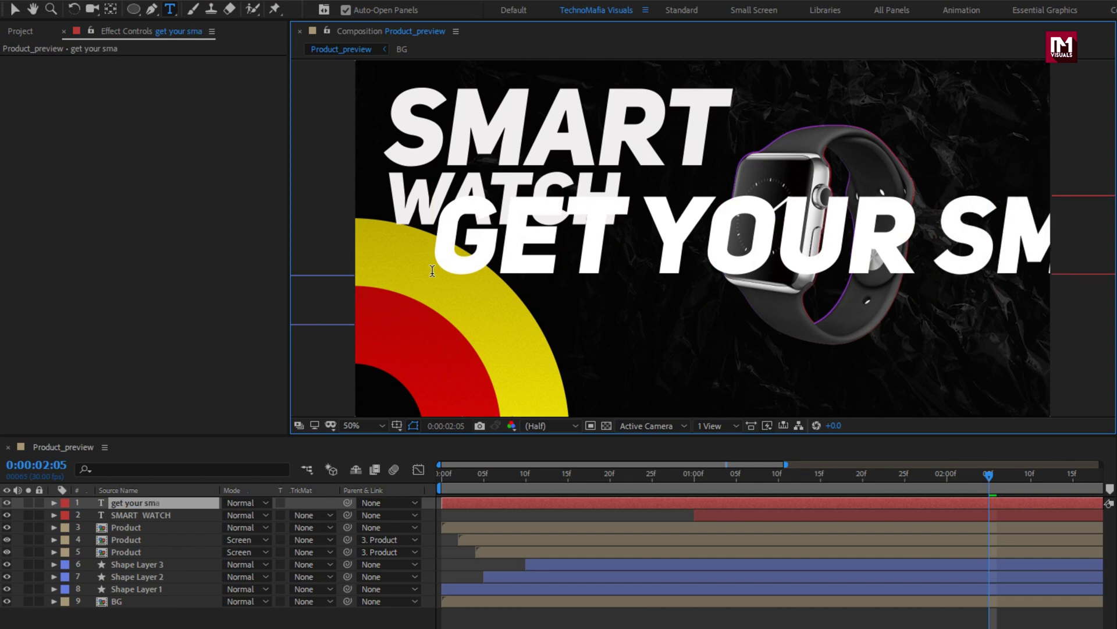
type("rt watch now")
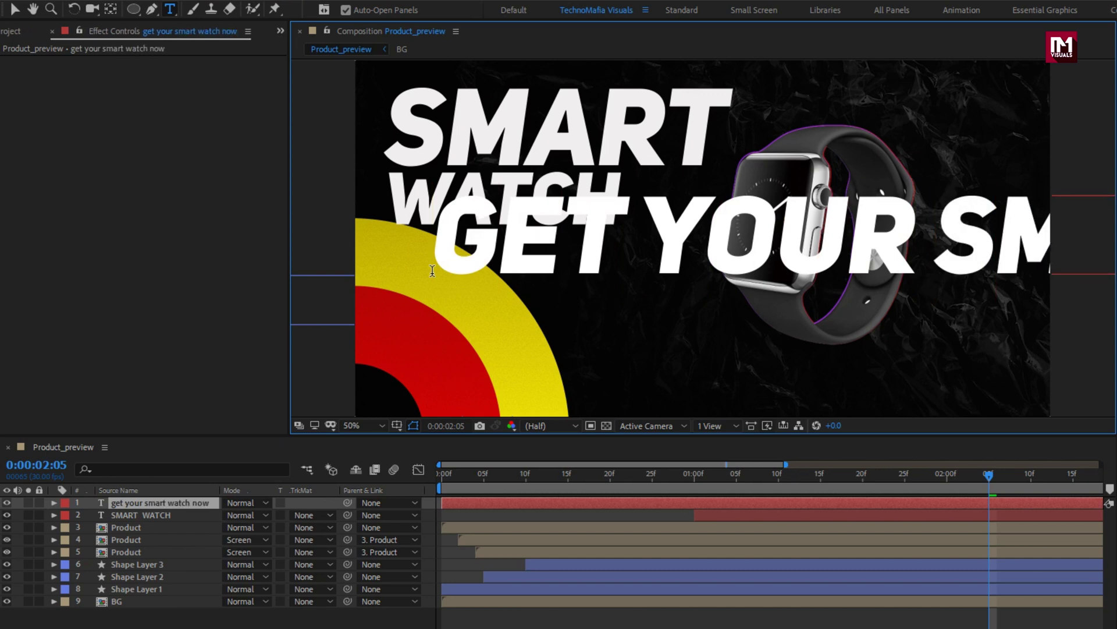
key("KP_Enter")
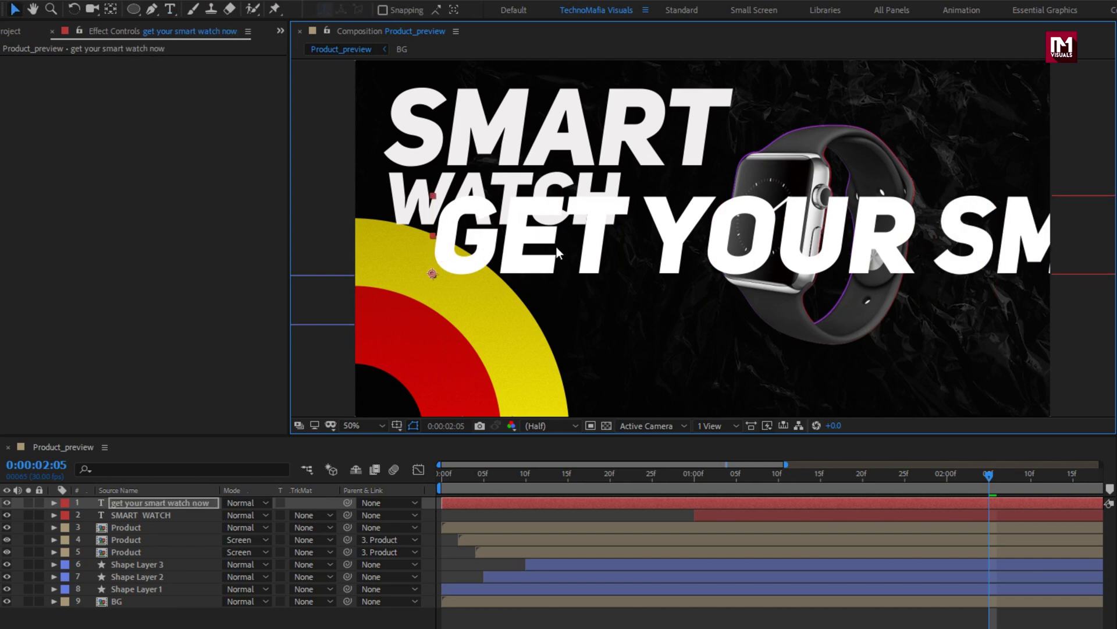
Style the tagline in Uni Sans Thin Italic CAPS at 67 px and place it directly beneath WATCH
left_click_drag(943, 509, 803, 511)
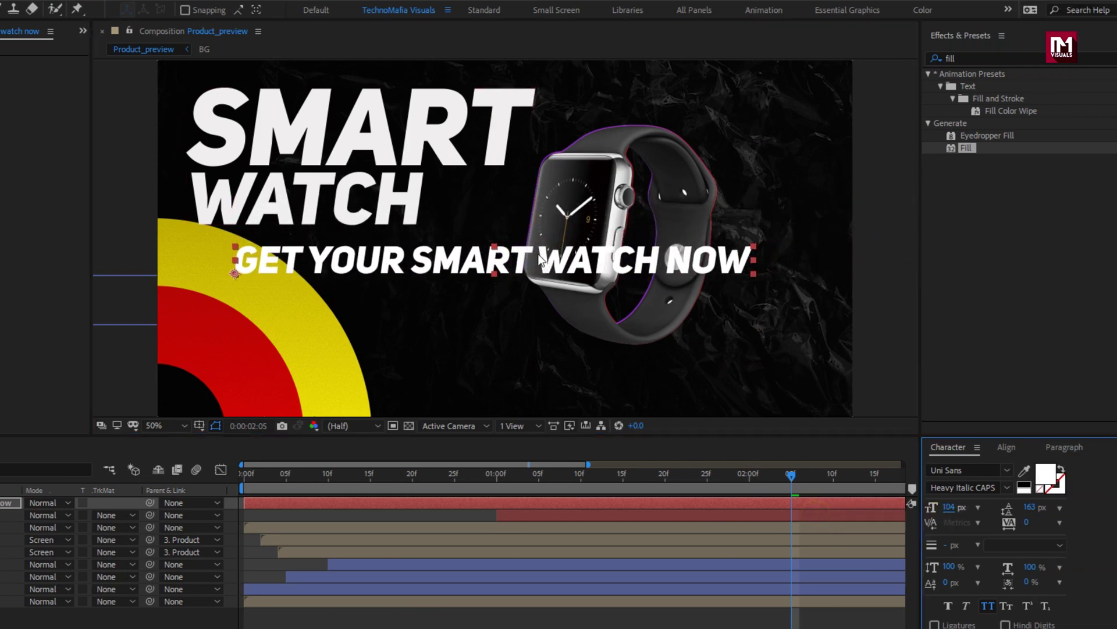
left_click_drag(541, 263, 485, 257)
left_click(1006, 492)
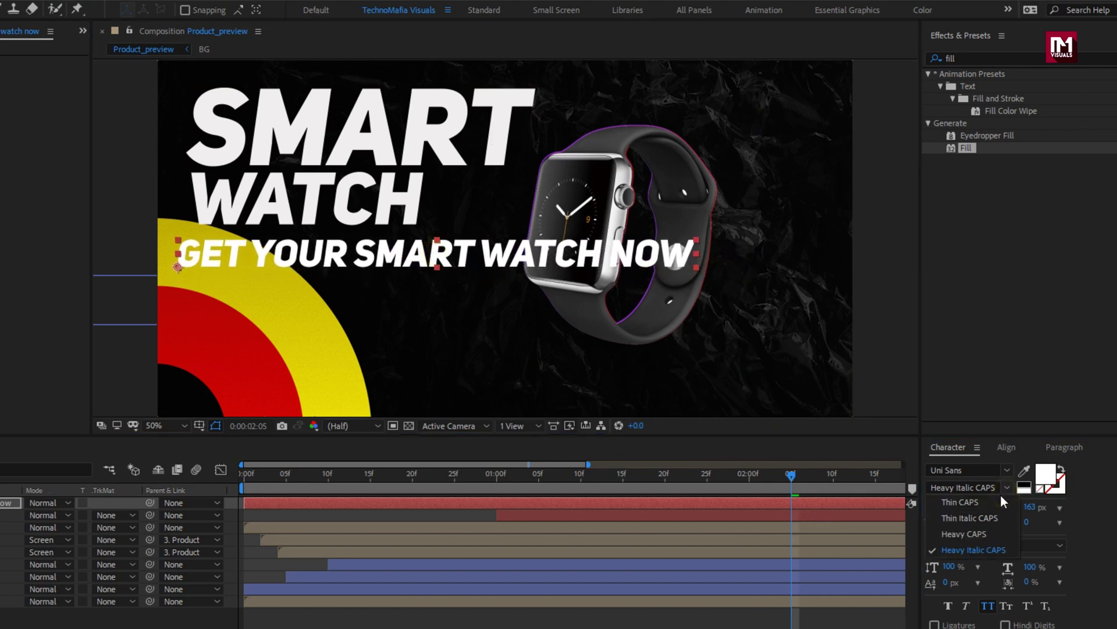
left_click(979, 518)
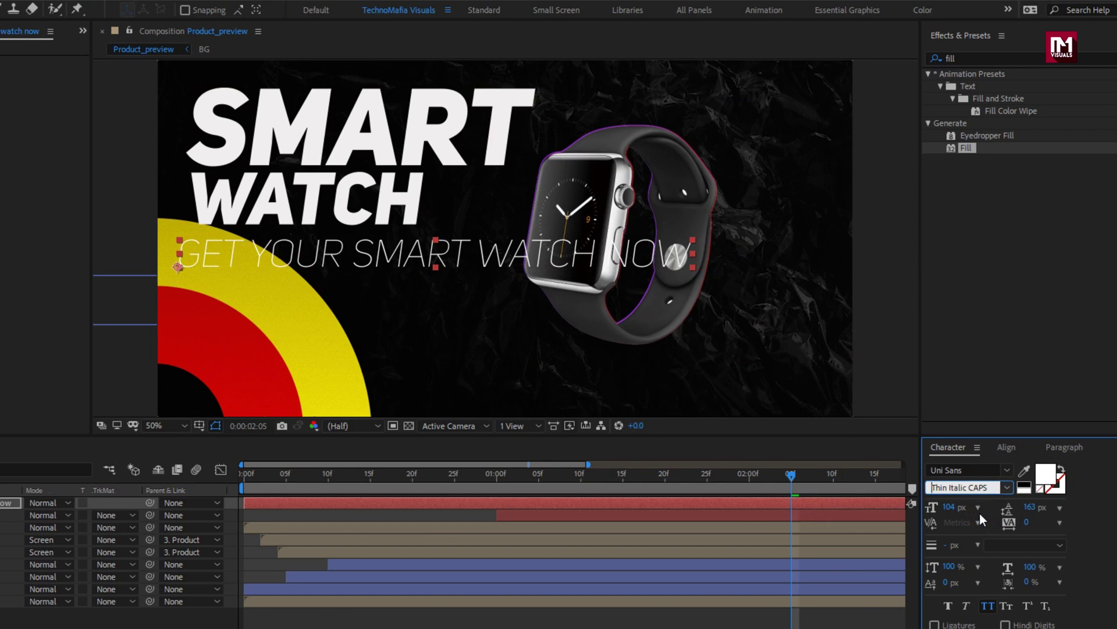
left_click_drag(960, 512, 928, 510)
left_click_drag(373, 258, 376, 246)
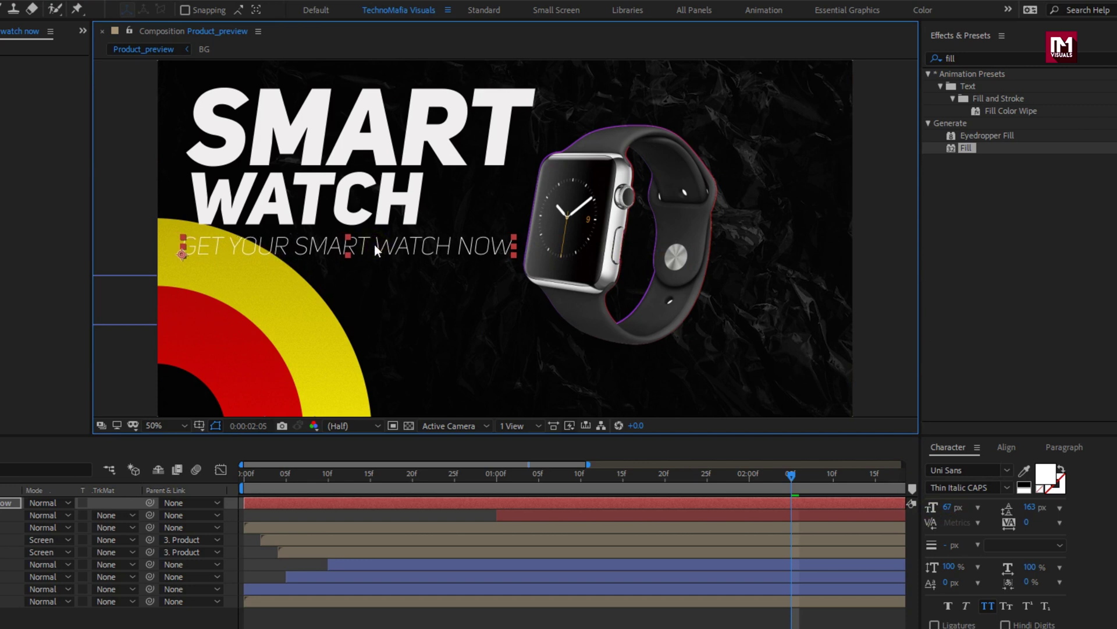
Apply faux bold to only the words SMART WATCH within the tagline, then deselect the layer
double_click(348, 249)
left_click(319, 248)
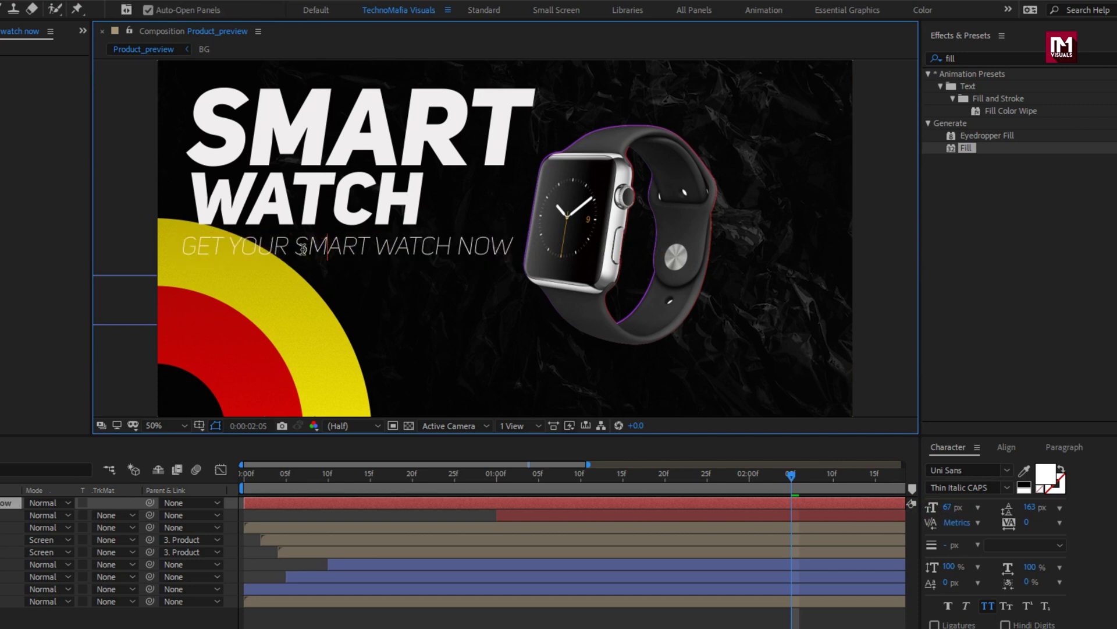
left_click_drag(311, 249, 449, 246)
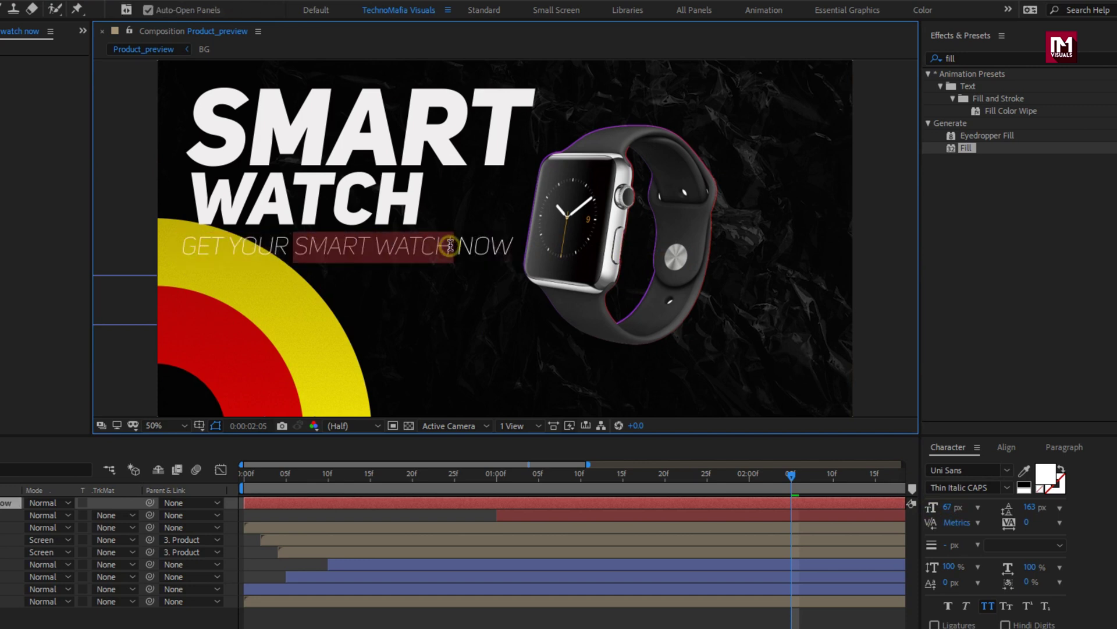
left_click(946, 605)
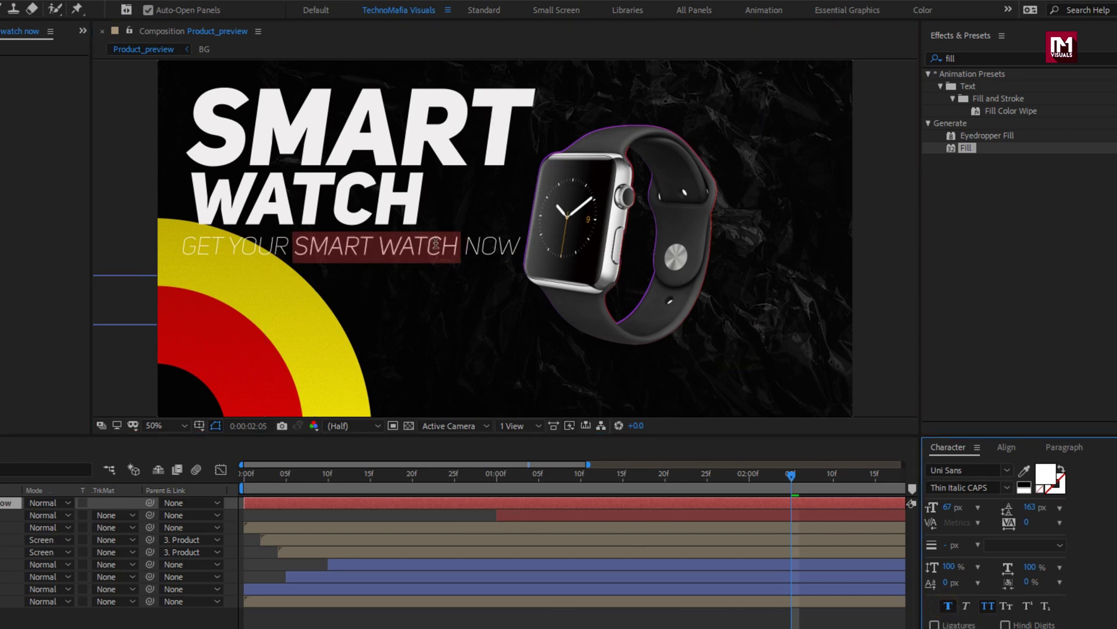
key("ctrl+shift+a")
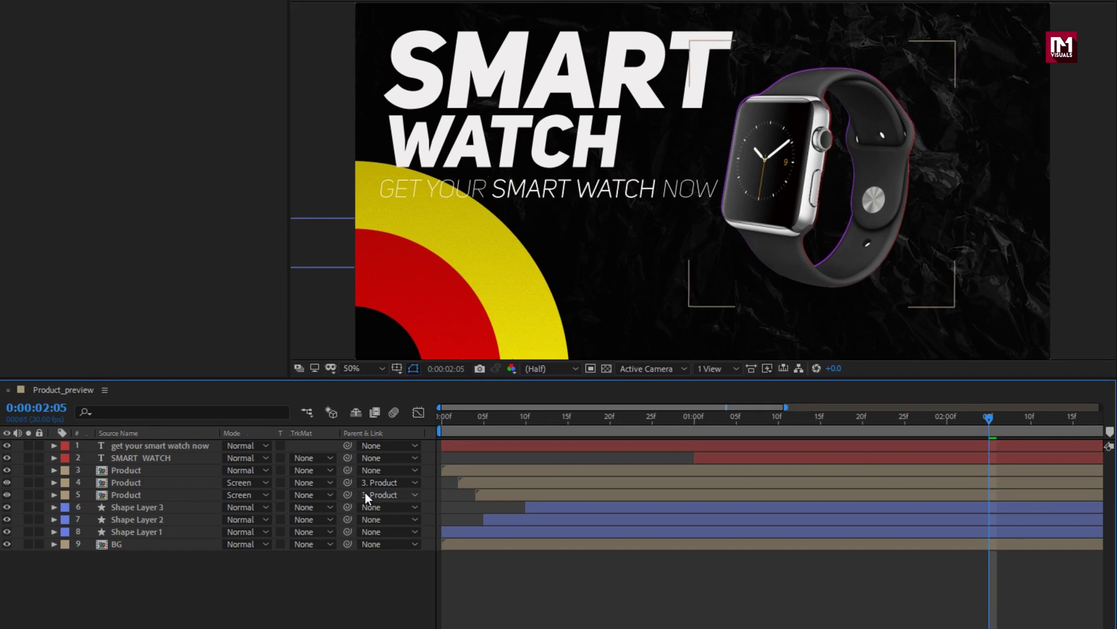
Add a Tracking text animator to the tagline layer and expand its Range Selector 1
left_click(1, 517)
left_click(128, 445)
left_click(54, 446)
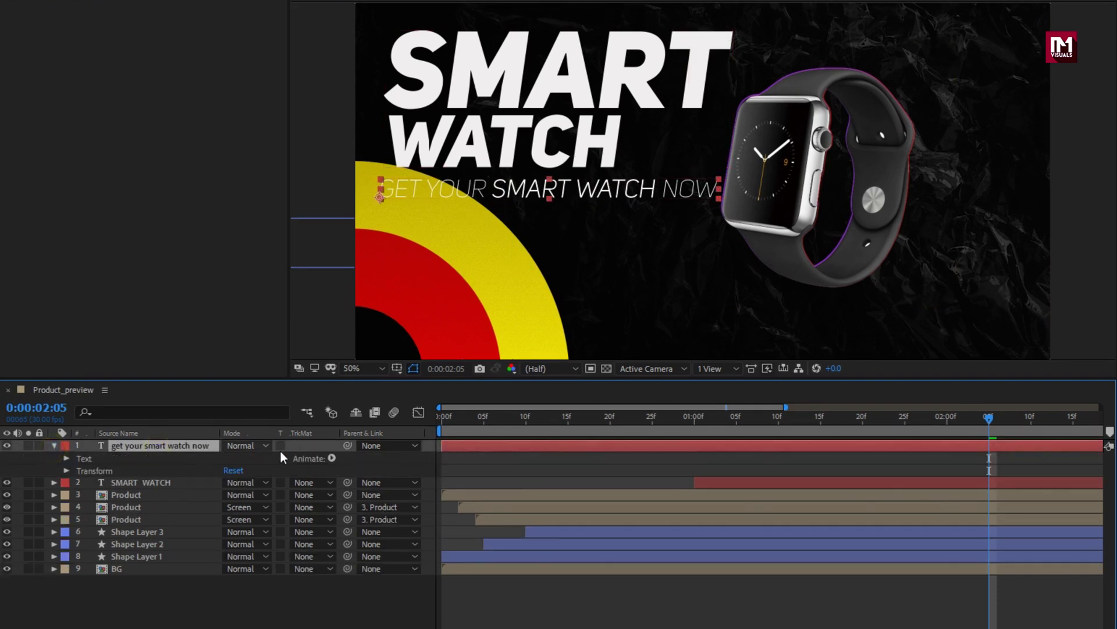
left_click(331, 458)
left_click(385, 352)
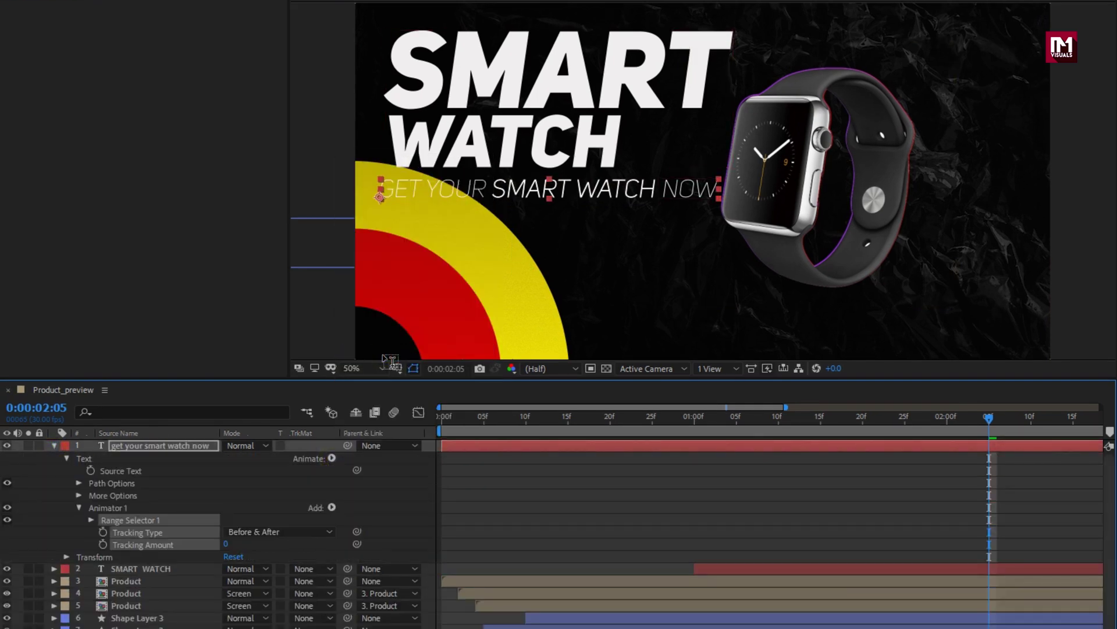
left_click(80, 532)
left_click(91, 519)
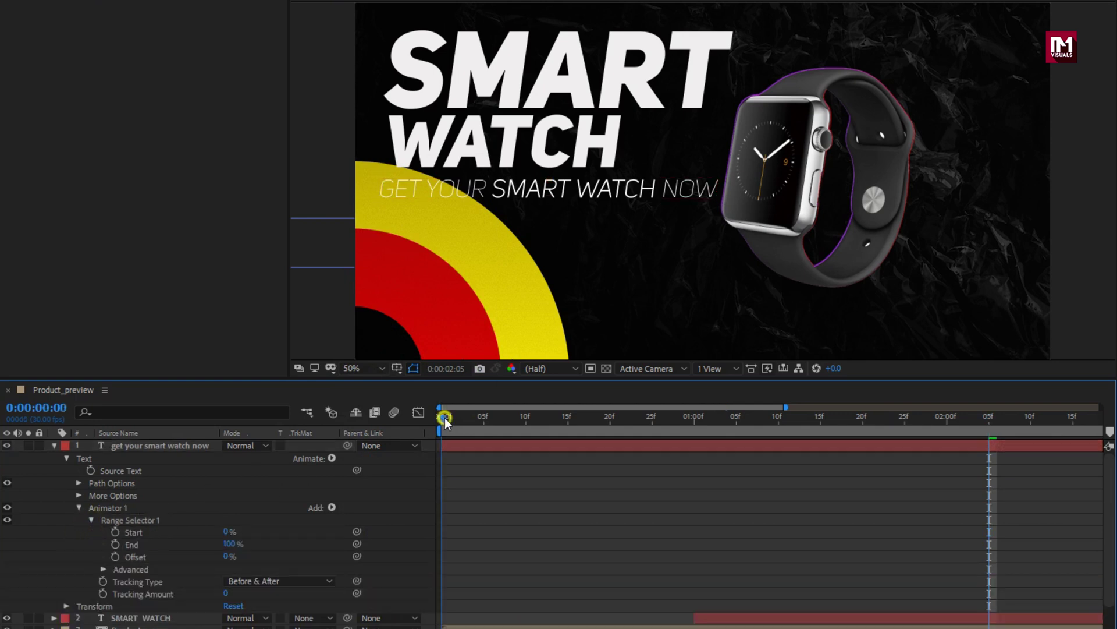
Solo the tagline and keyframe its Range Selector Offset from 0% at 0:00:00:00 to 100% at 0:00:01:00
left_click(445, 417)
left_click(30, 446)
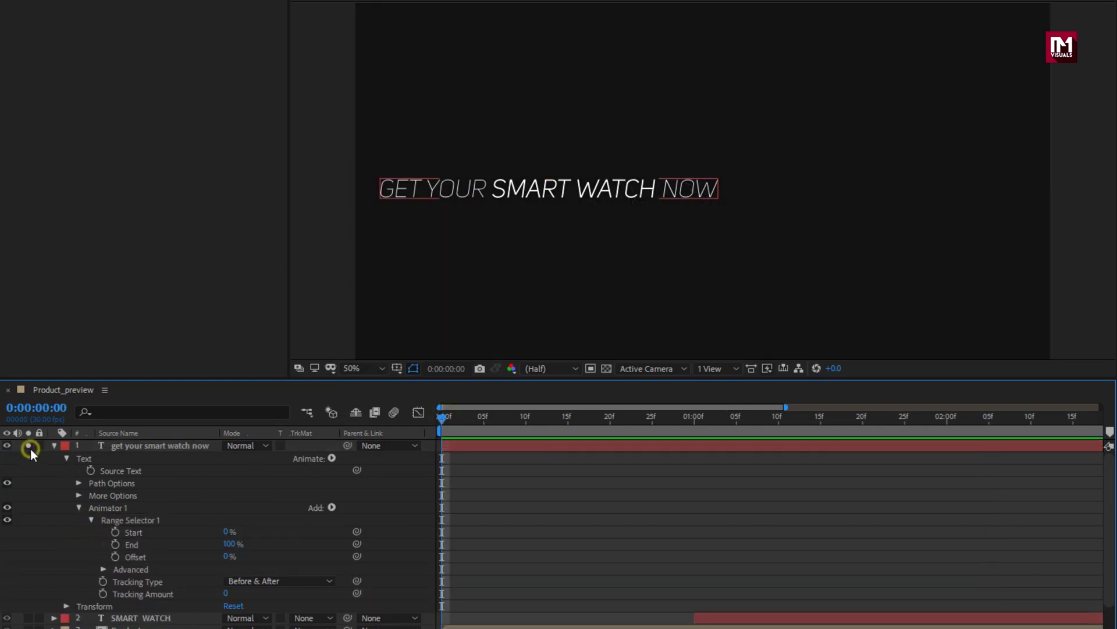
left_click(115, 557)
left_click(694, 419)
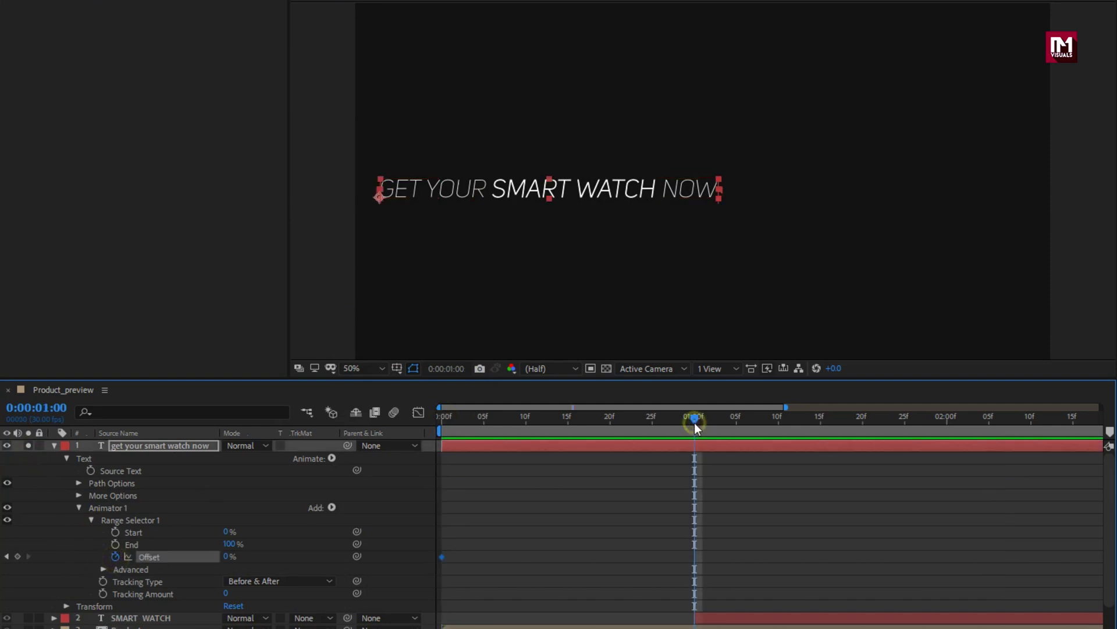
left_click_drag(224, 560, 275, 557)
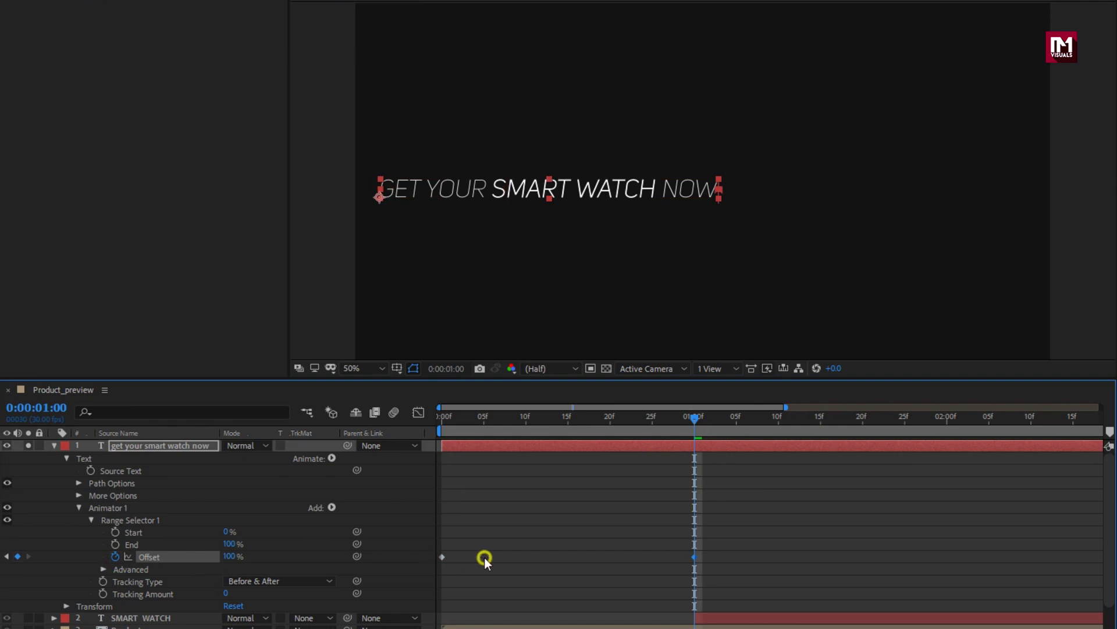
Apply Easy Ease to both Offset keyframes and lengthen their easing handles toward the middle of the speed graph
left_click_drag(708, 554, 432, 578)
right_click(441, 557)
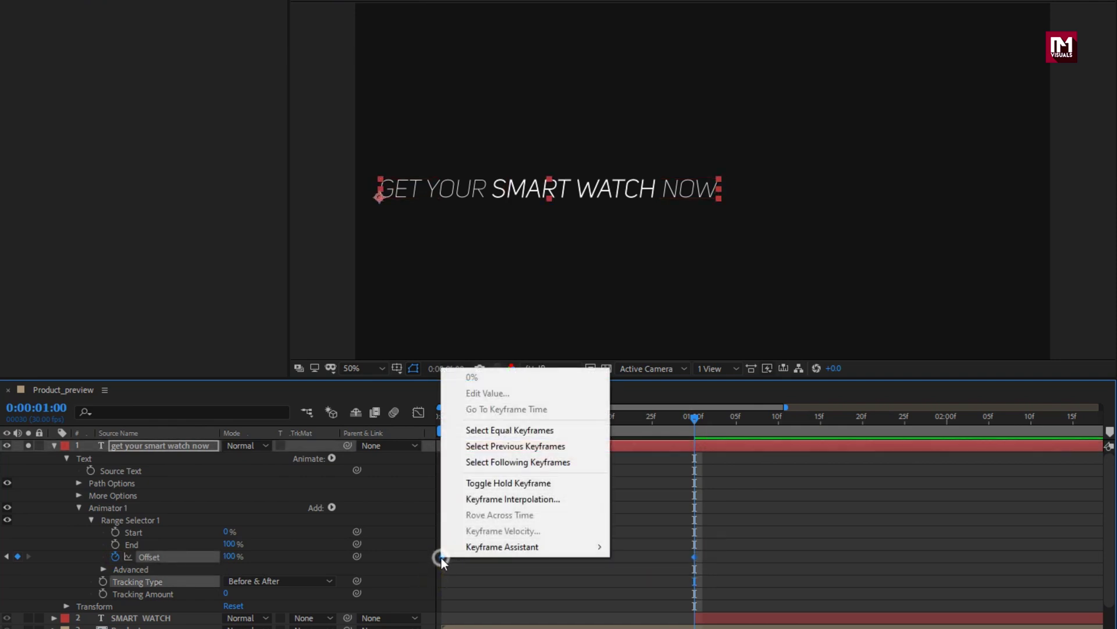
mouse_move(547, 550)
left_click(638, 454)
left_click(418, 412)
left_click(674, 618)
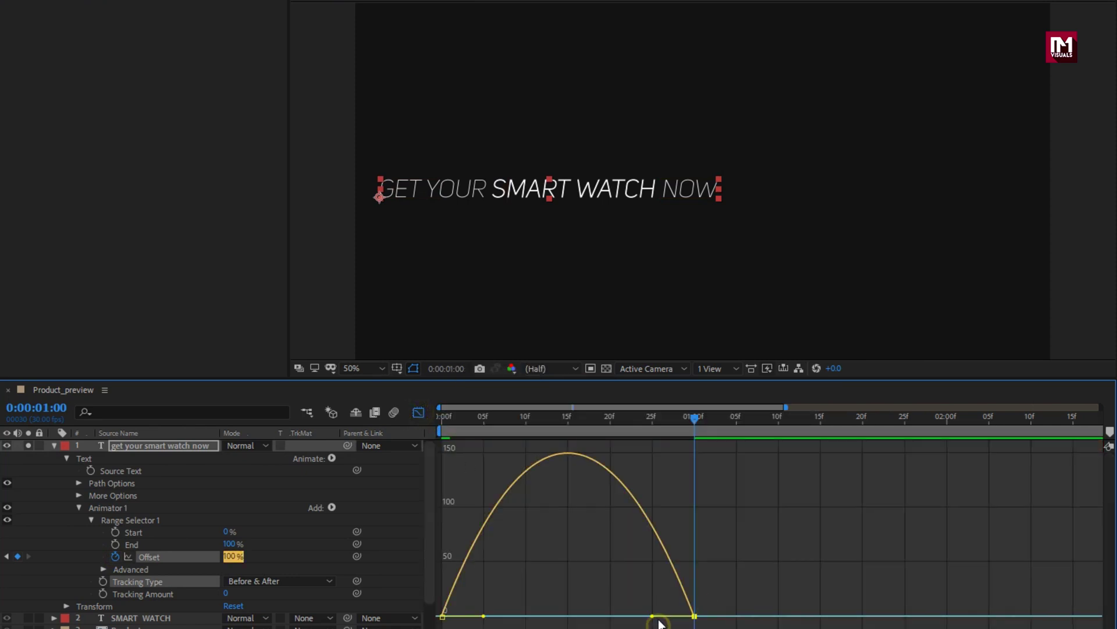
left_click_drag(652, 617, 566, 616)
left_click_drag(485, 615, 545, 617)
left_click(419, 412)
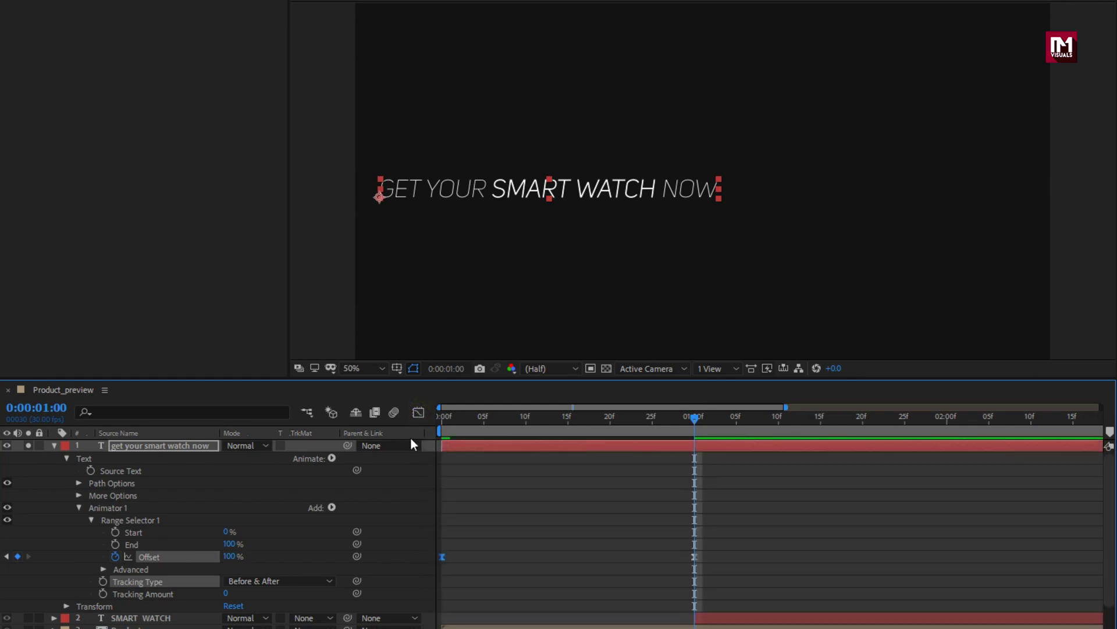
Add an Opacity property to the tagline's Animator 1, set it to 0%, and scrub through the text reveal
left_click(133, 510)
left_click(331, 507)
mouse_move(380, 515)
left_click(460, 333)
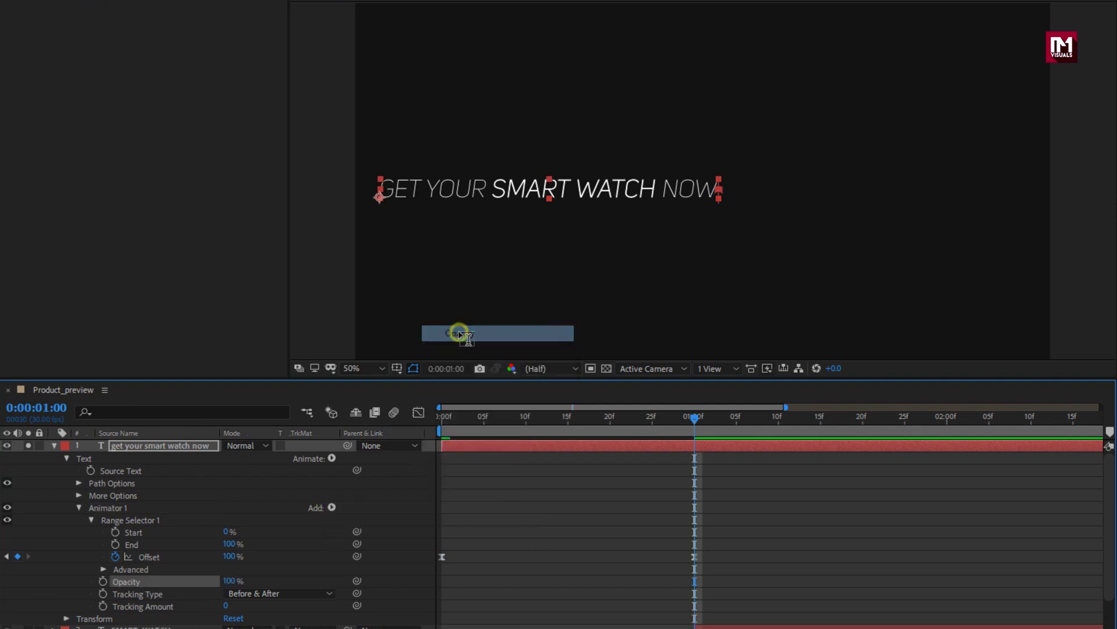
left_click_drag(229, 581, 152, 588)
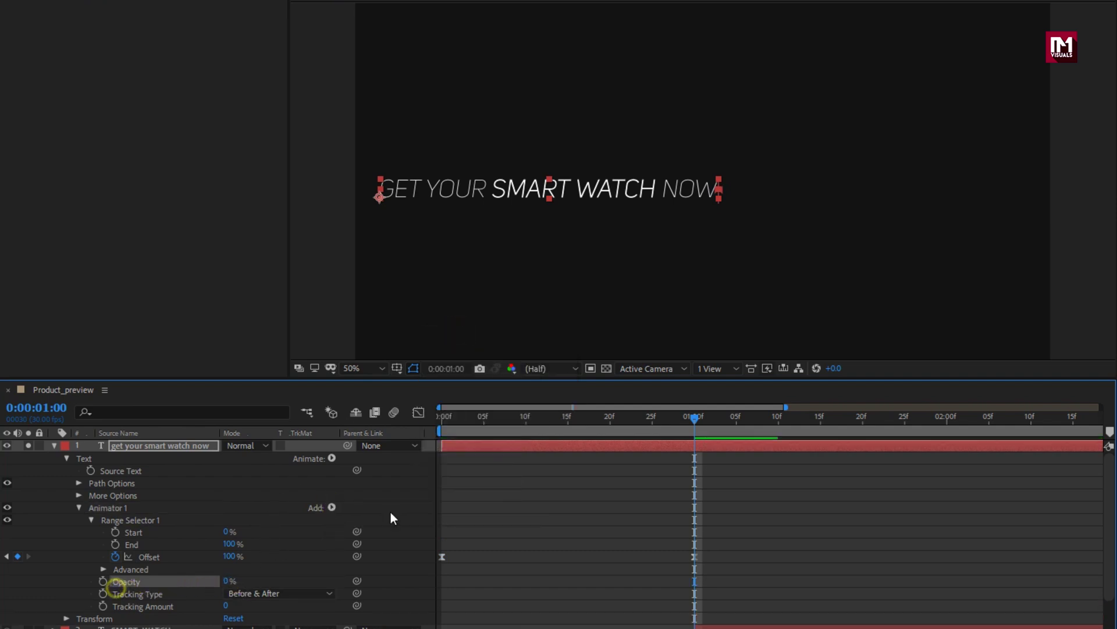
left_click_drag(442, 426, 539, 434)
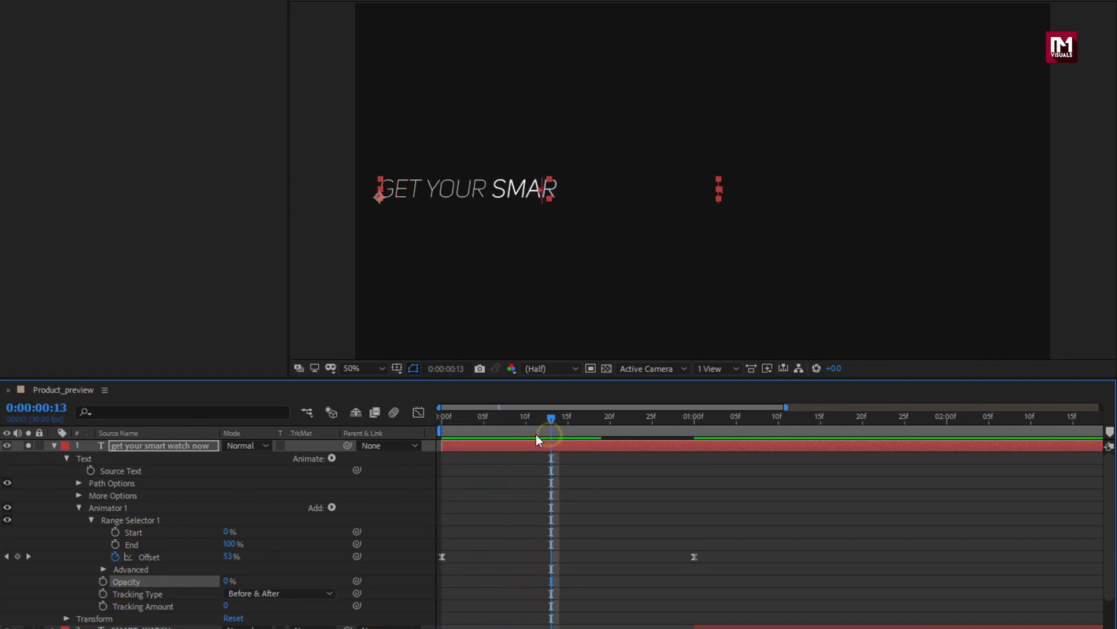
Set the Range Selector's advanced Based On option to Words and scrub through the word-by-word reveal
left_click(103, 569)
scroll(106, 567, "down", 2)
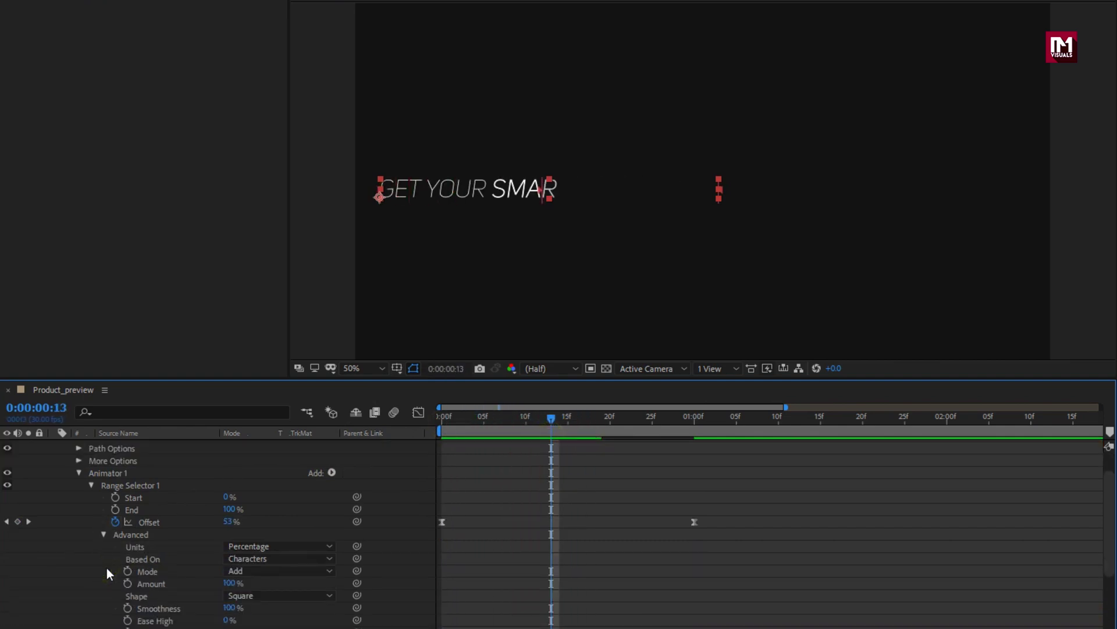
left_click(275, 558)
left_click(272, 607)
left_click(442, 422)
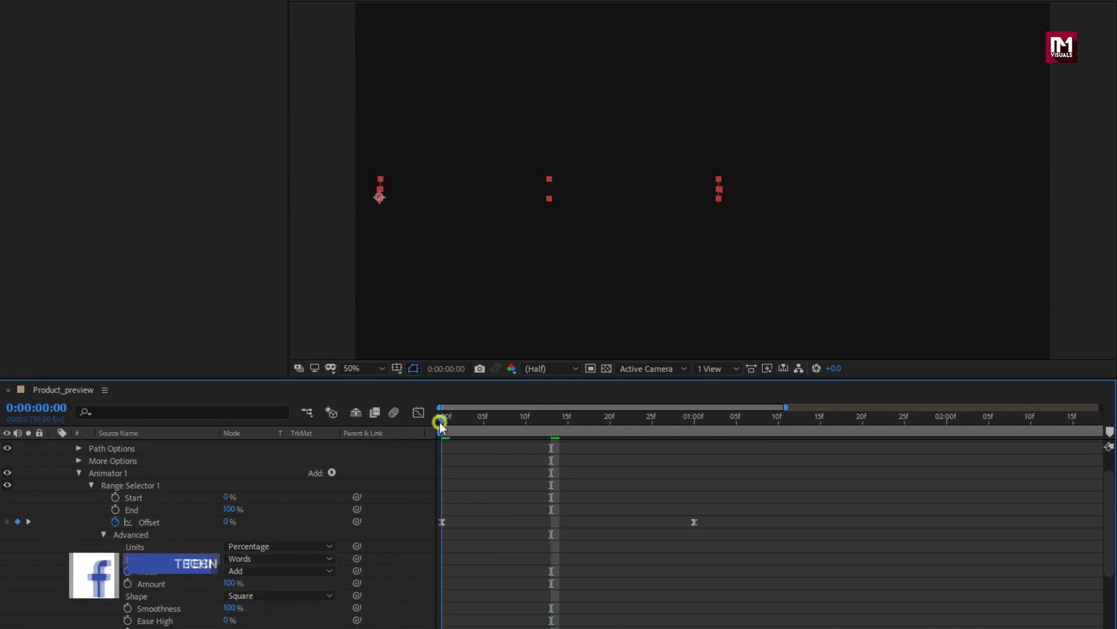
left_click_drag(441, 424, 684, 429)
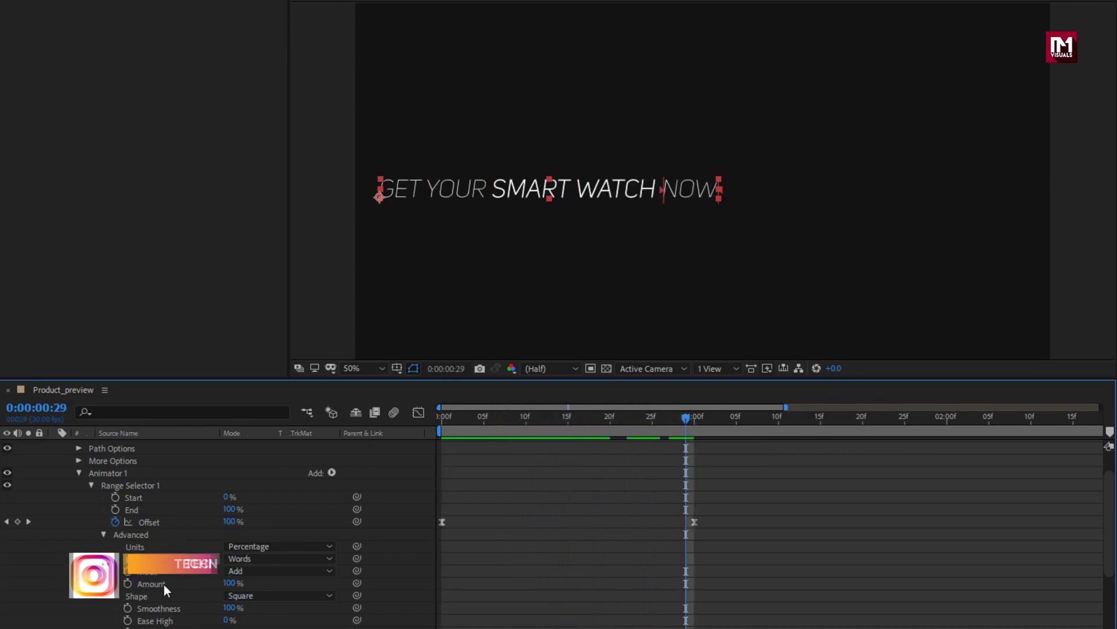
Collapse and unsolo the tagline layer, shift its start to 0:00:01:10, and check its timing against the title
scroll(100, 515, "up", 2)
left_click(54, 446)
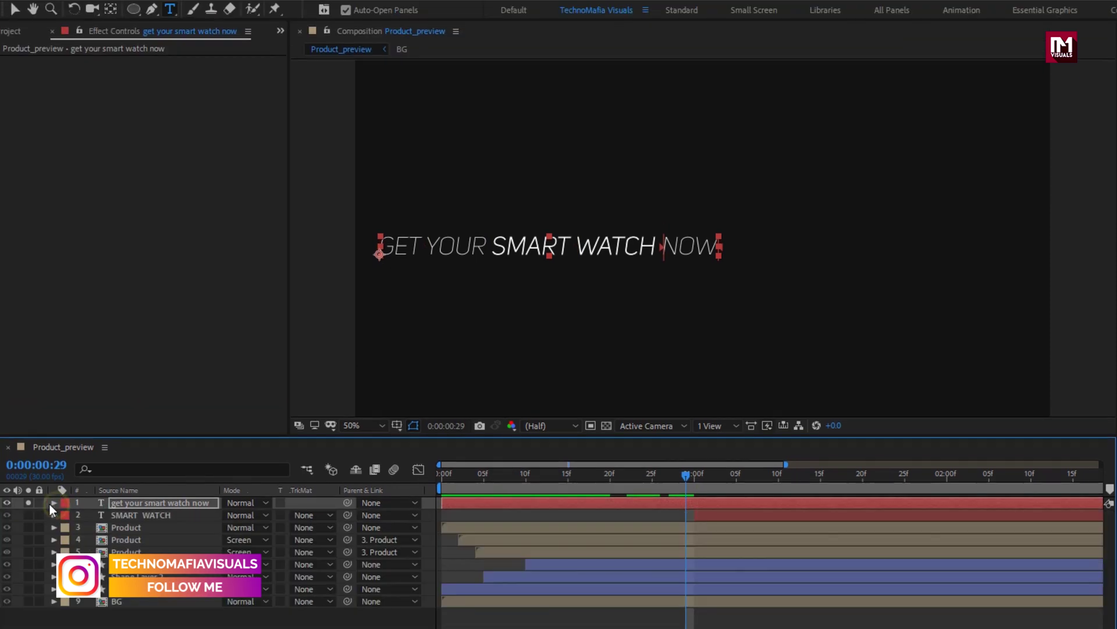
left_click(28, 503)
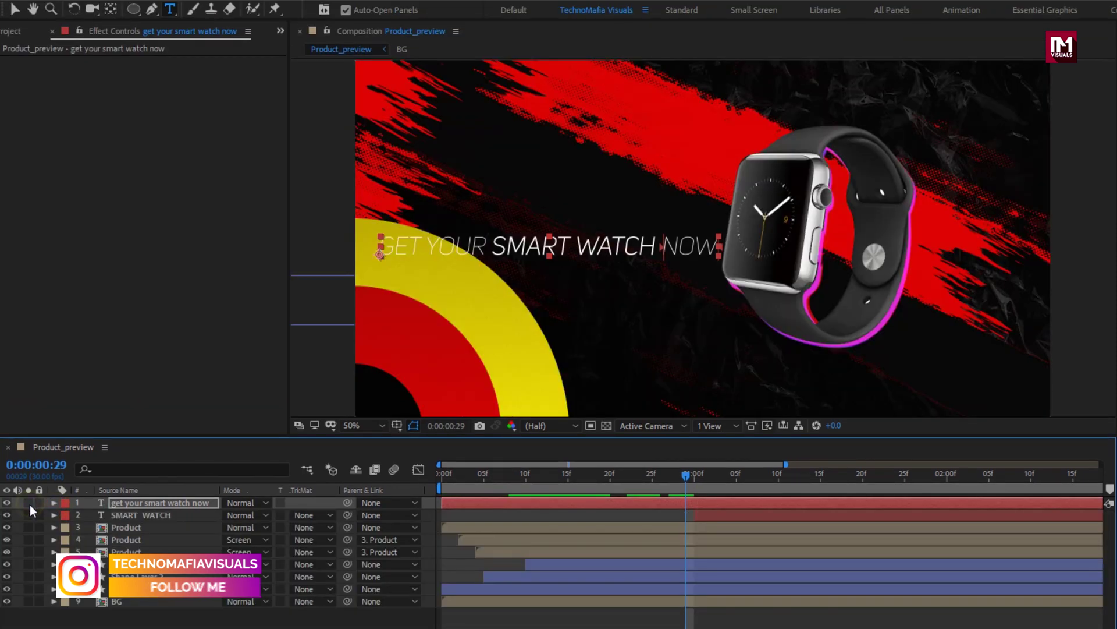
left_click(702, 480)
left_click(778, 476)
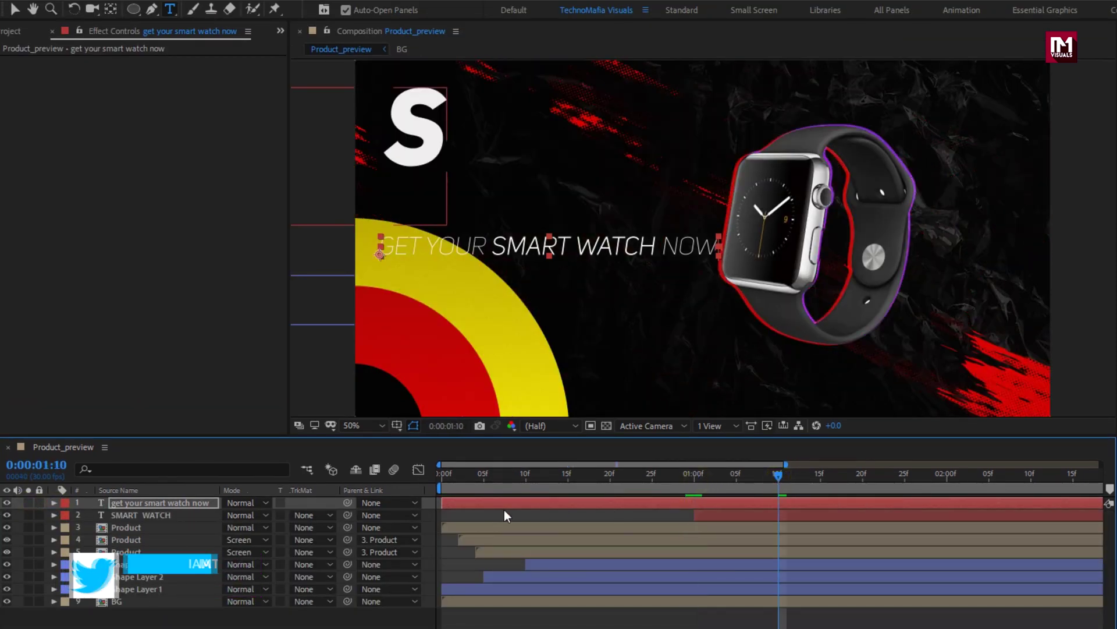
left_click_drag(469, 501, 955, 476)
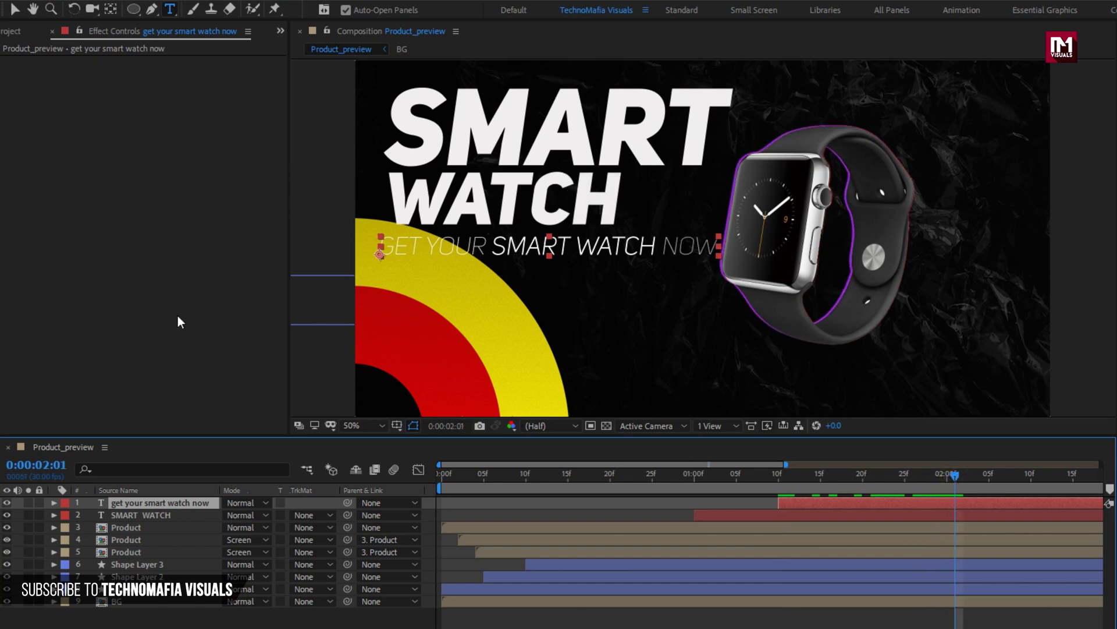
Add brush.mov as the top layer of Product_preview and move the brush stroke below the tagline
left_click(24, 34)
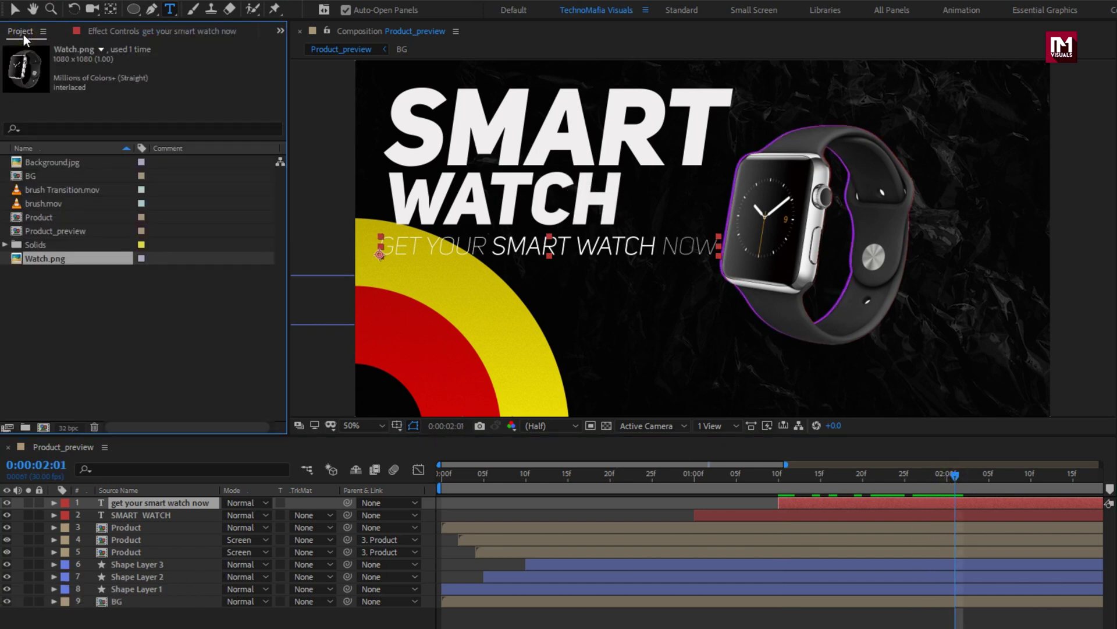
left_click(43, 206)
mouse_move(44, 206)
left_mouse_down()
mouse_move(122, 435)
mouse_move(163, 498)
left_mouse_up()
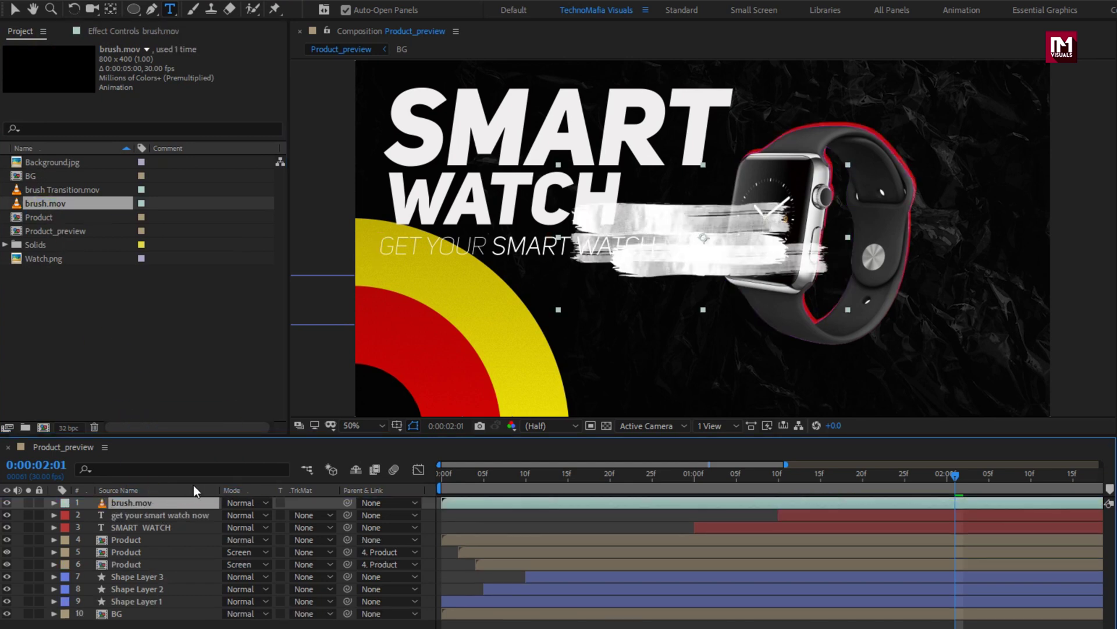
key("v")
left_click_drag(683, 243, 668, 364)
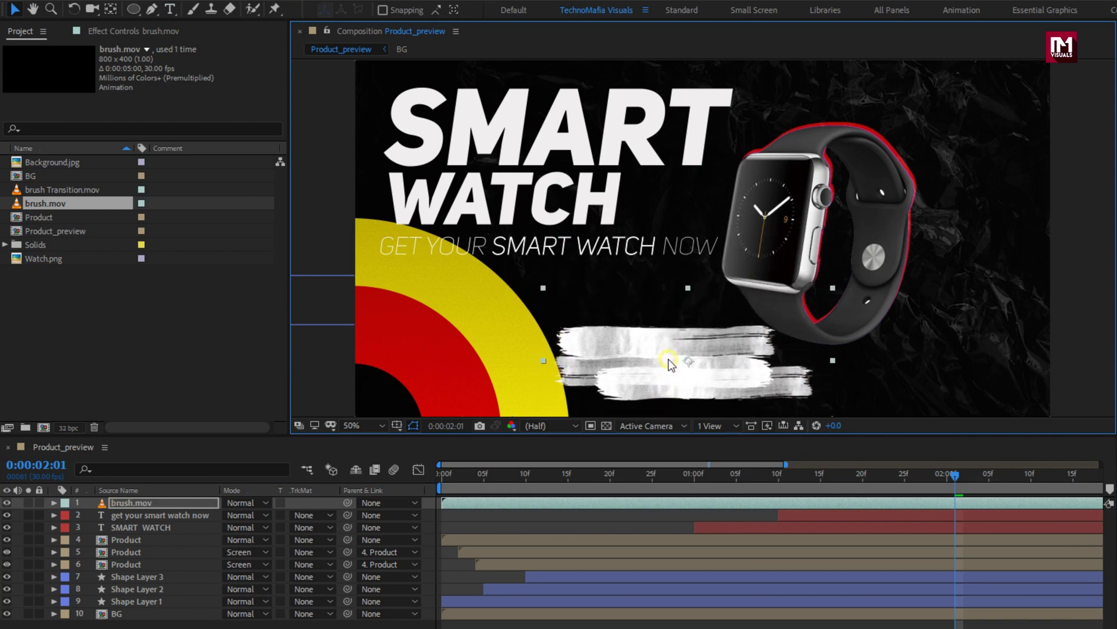
Shift the brush.mov layer's start to 0:00:01:00 and apply the Tint effect to it
left_click(693, 480)
mouse_move(501, 502)
left_mouse_down()
mouse_move(736, 501)
mouse_move(753, 498)
mouse_move(763, 477)
mouse_move(822, 477)
mouse_move(754, 478)
mouse_move(779, 478)
left_mouse_up()
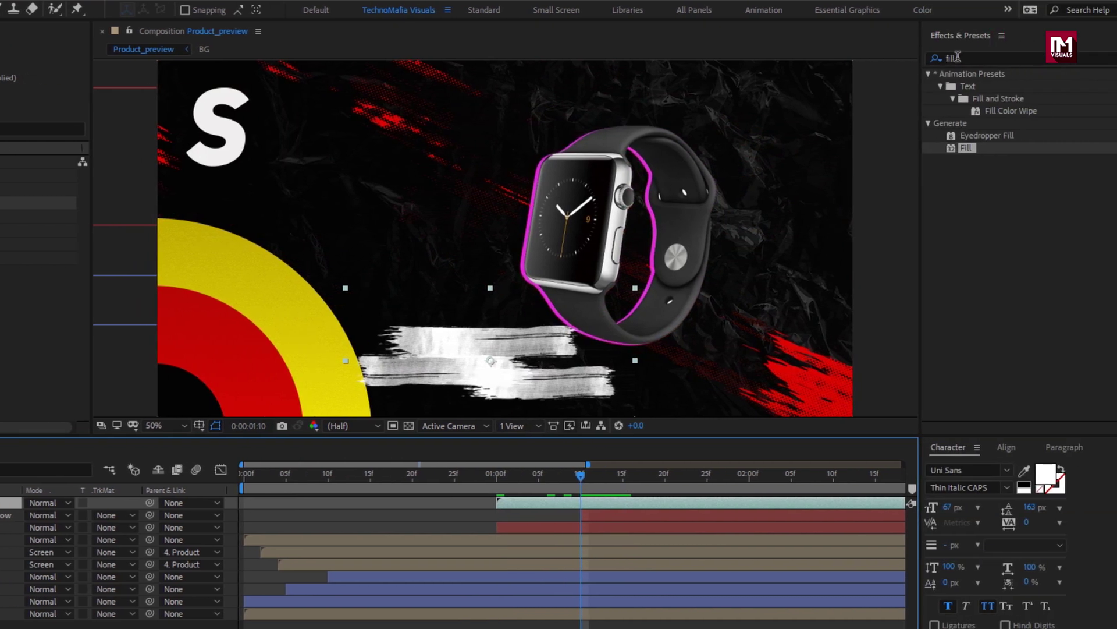
left_click(1097, 61)
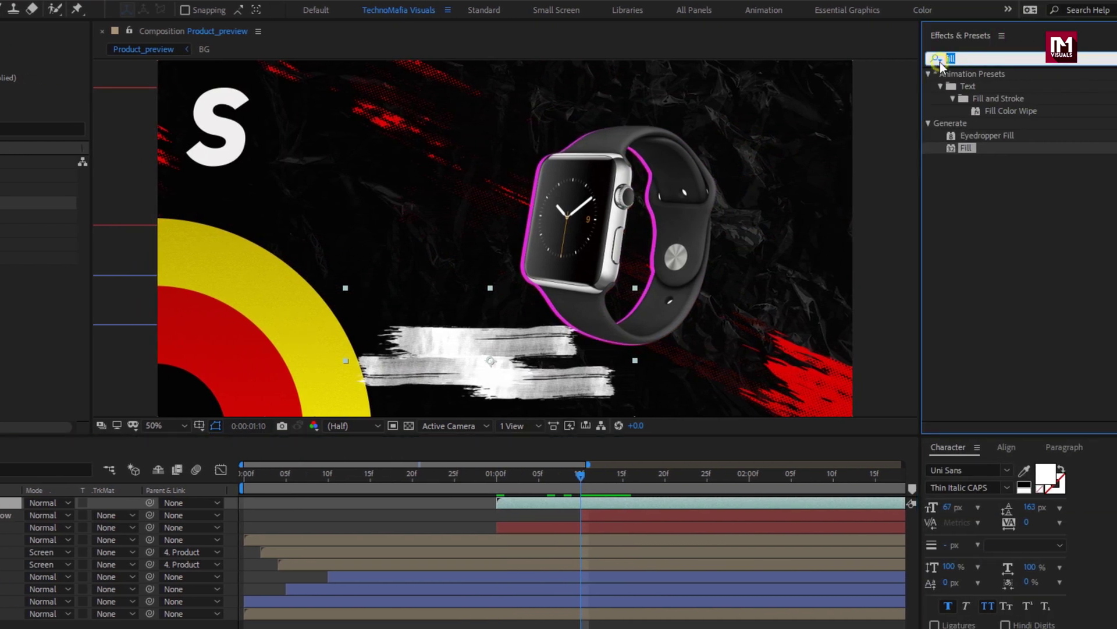
type("tint")
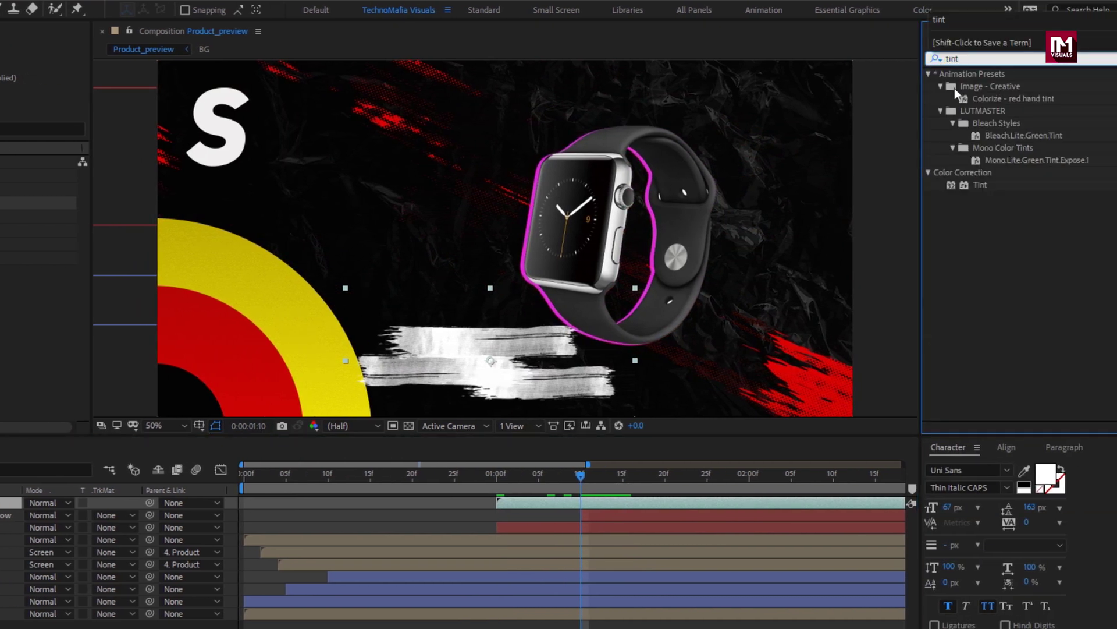
double_click(977, 186)
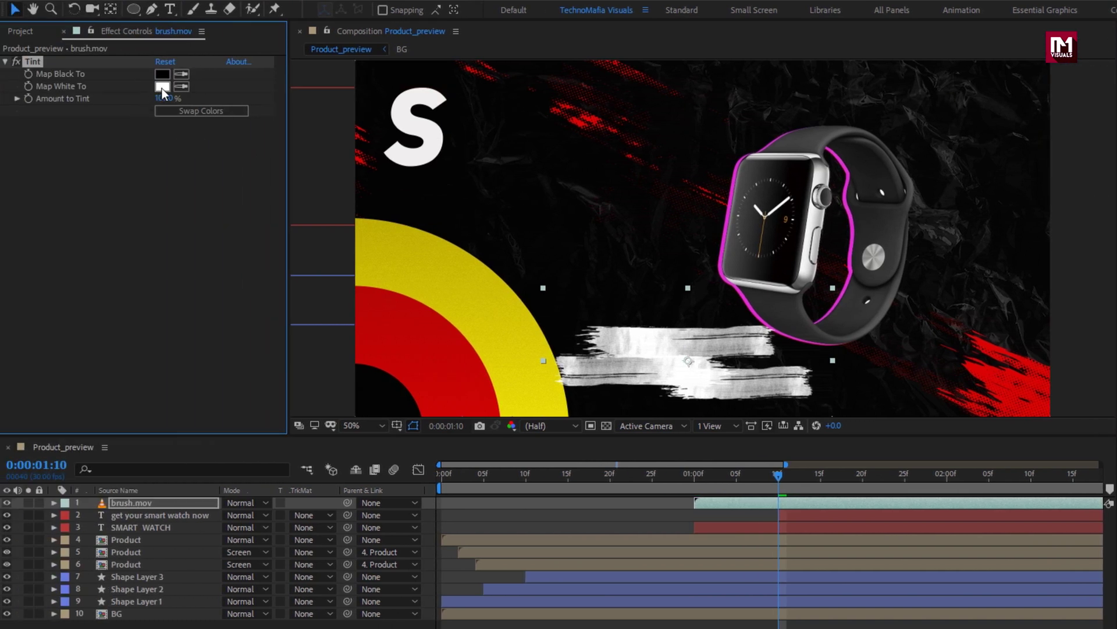
Set the Tint effect's Map White To colour to the yellow ring's colour, E9DB07, by sampling it in the composition
left_click(162, 86)
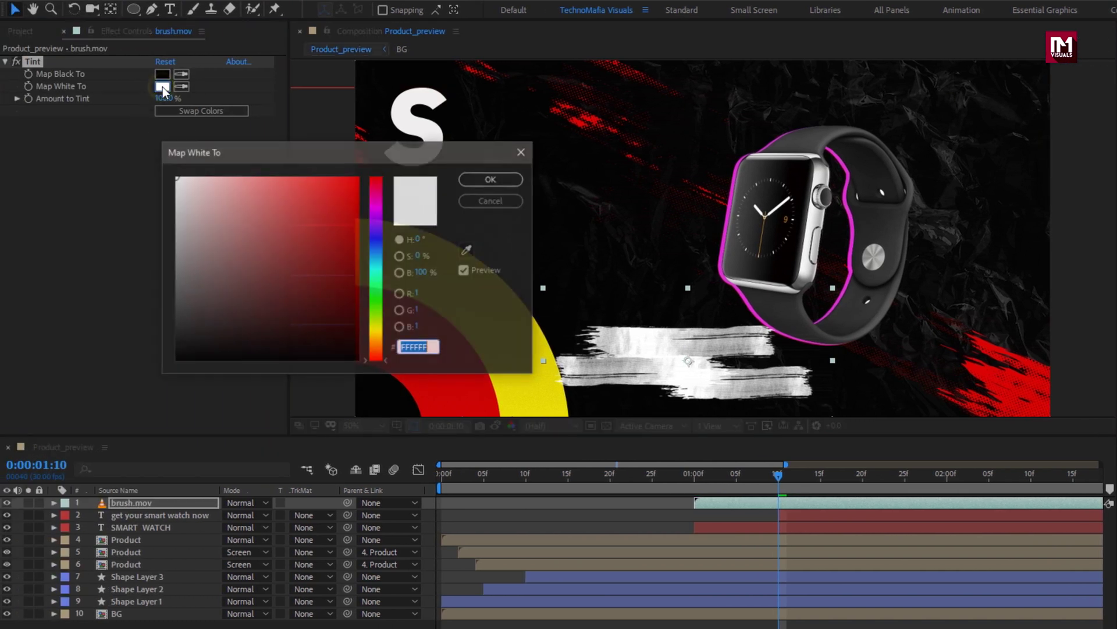
left_click_drag(379, 260, 377, 328)
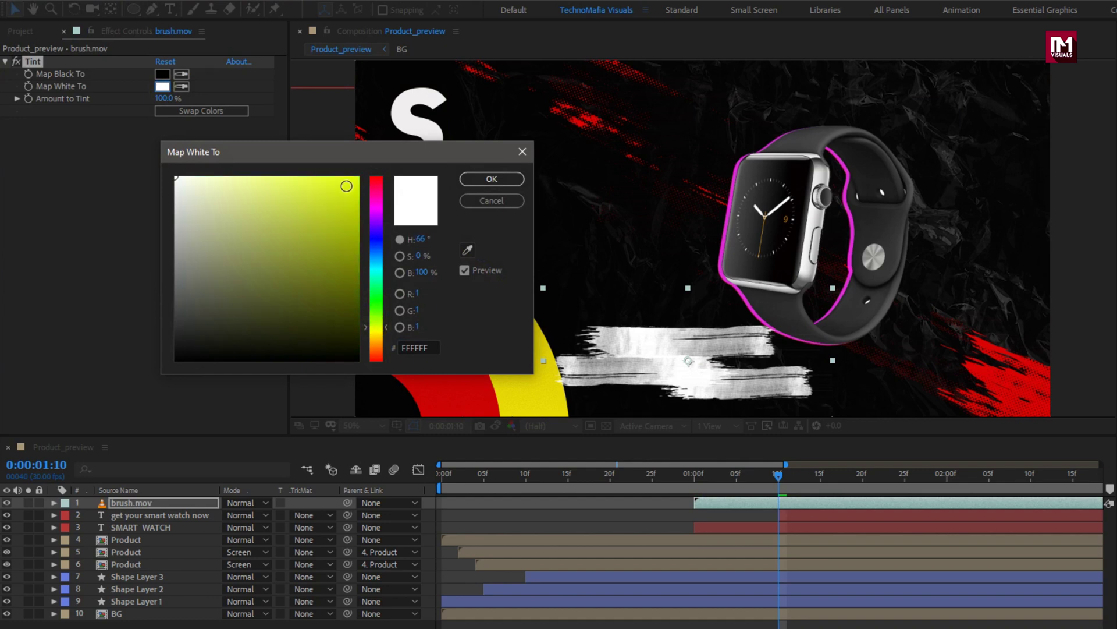
left_click_drag(346, 188, 354, 177)
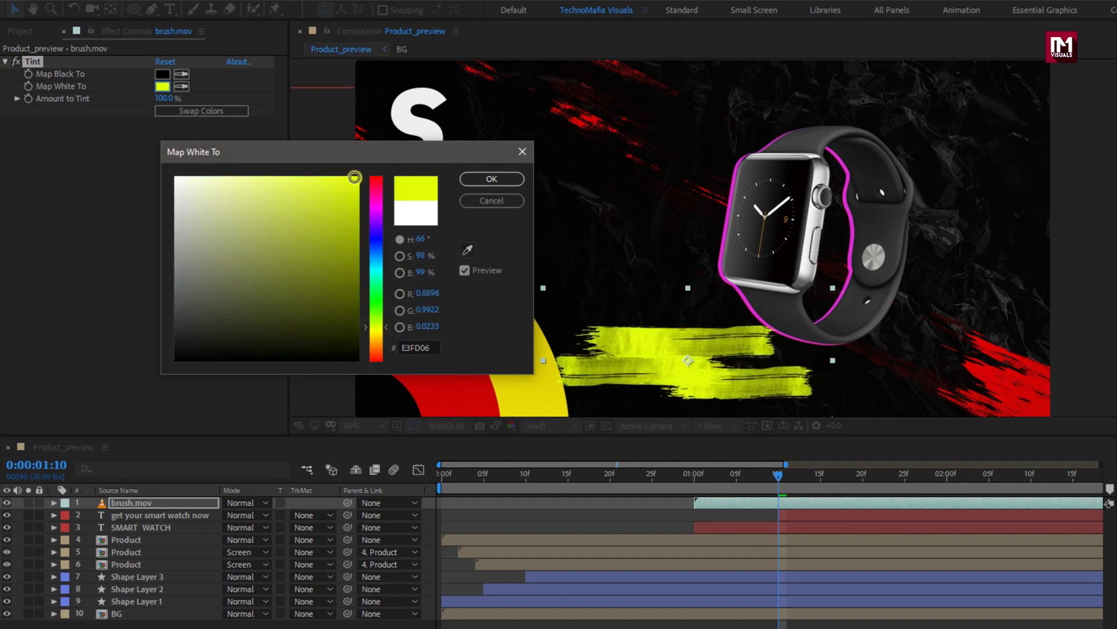
left_click(467, 250)
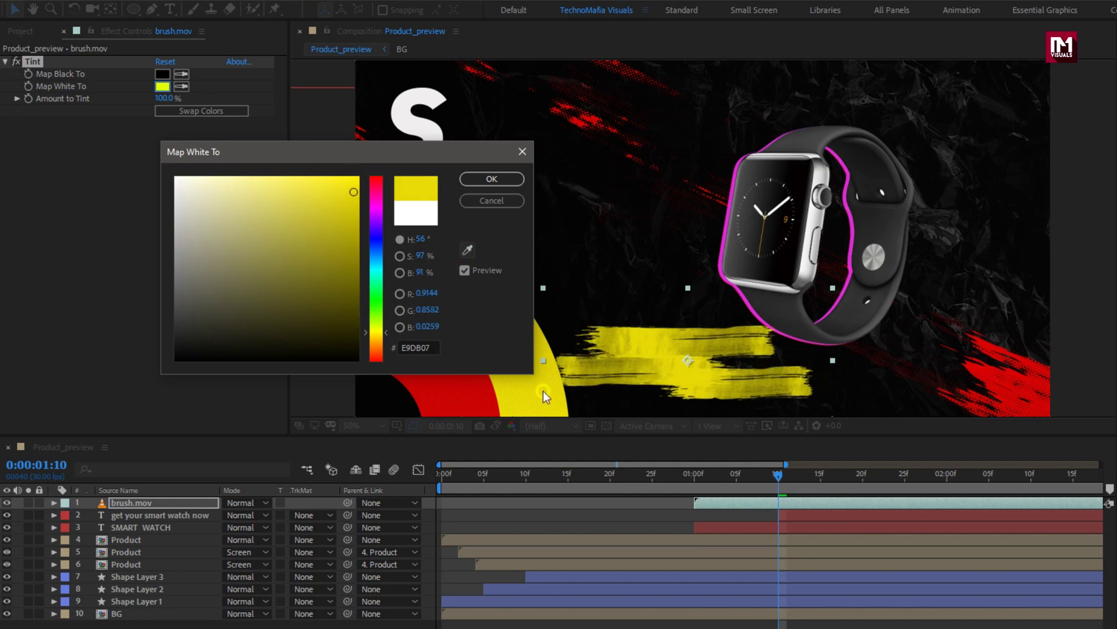
left_click(484, 181)
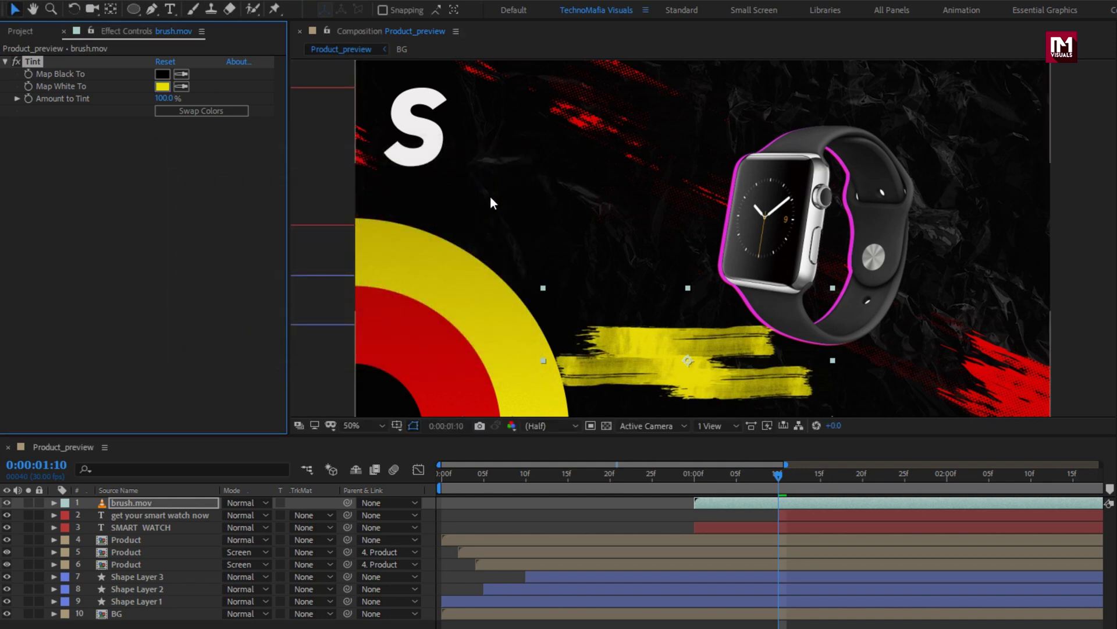
Check the tinted brush up to 0:00:01:25 and add a "$250" text layer over the brush stroke
left_click(805, 471)
left_click_drag(805, 471, 904, 474)
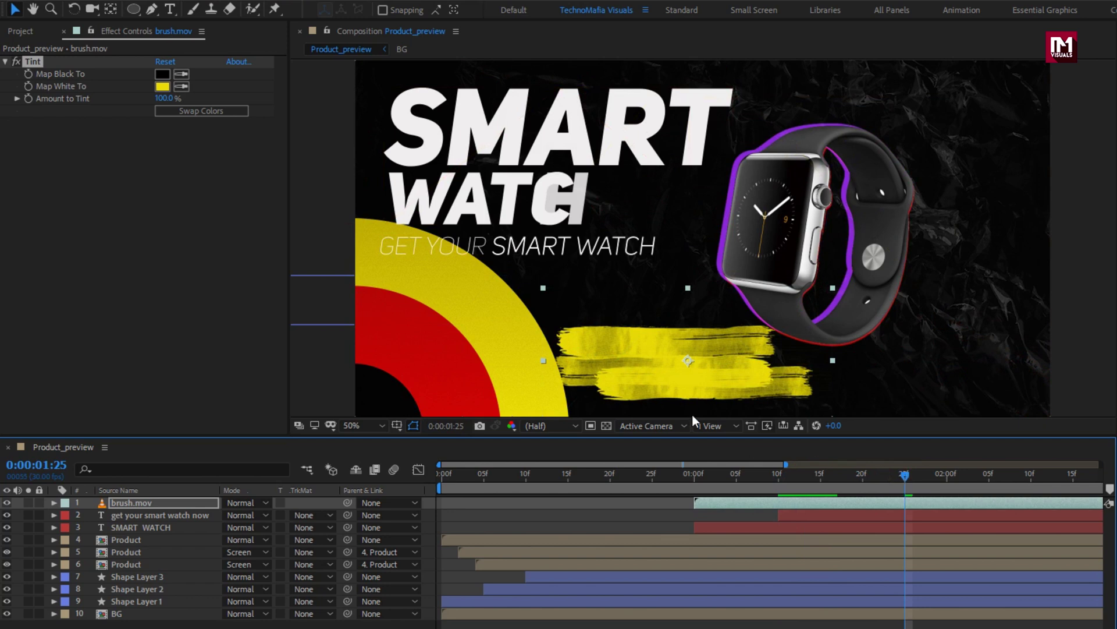
left_click(171, 14)
left_click(671, 368)
type("$250")
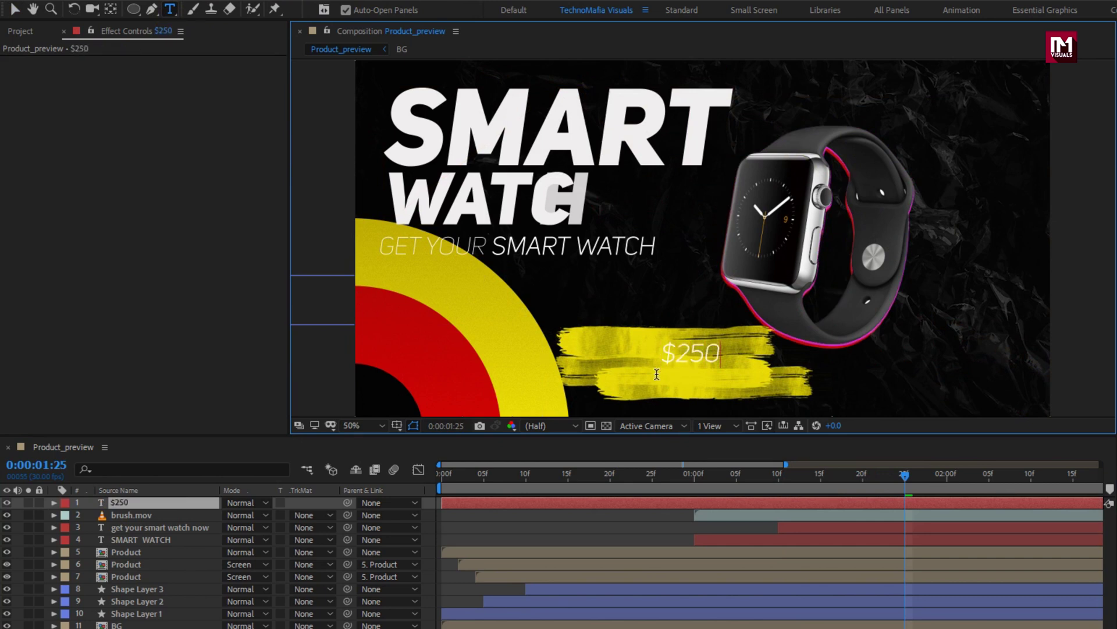
key("Escape")
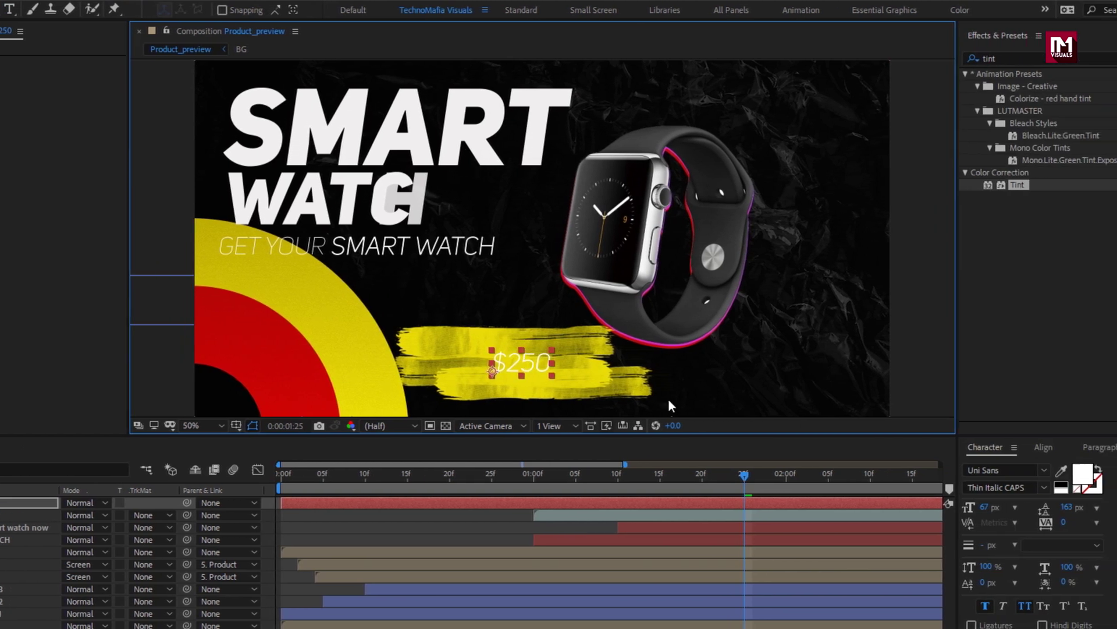
Style the $250 text in Uni Sans Heavy Italic CAPS at 170 px and center it on the yellow brush stroke
left_click(1007, 487)
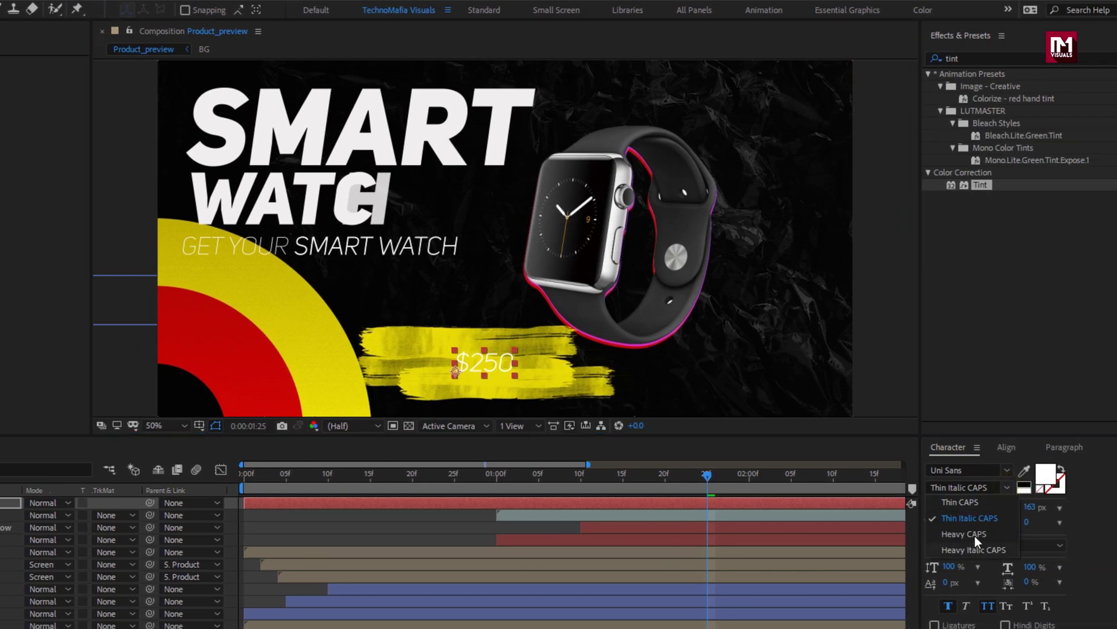
left_click(975, 534)
left_click(1008, 491)
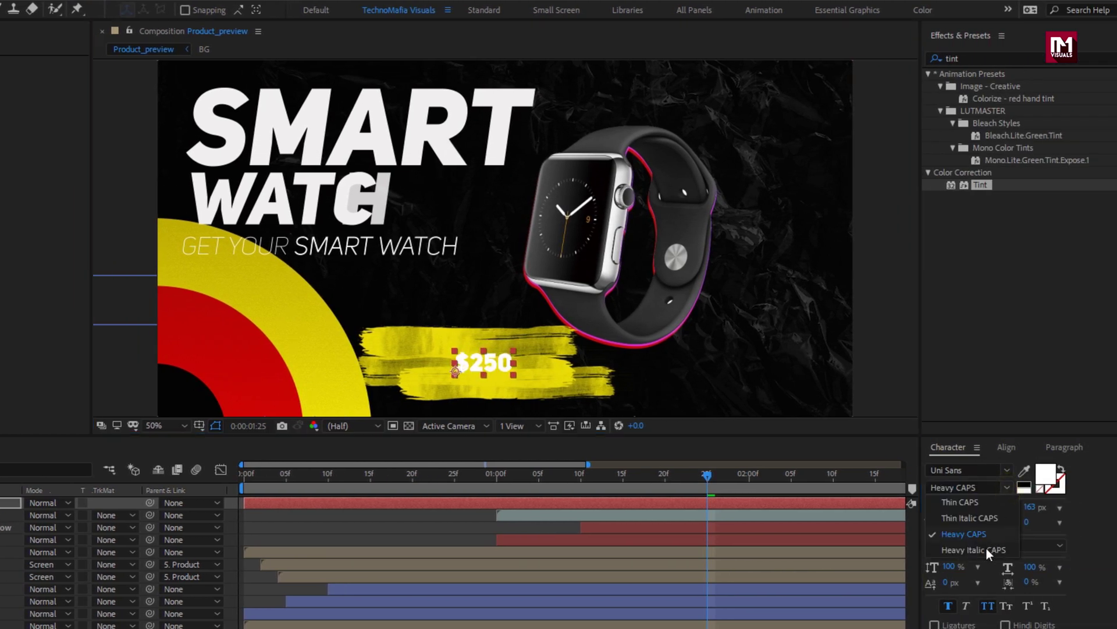
left_click(985, 549)
left_click_drag(947, 507, 979, 500)
left_click_drag(535, 366, 502, 366)
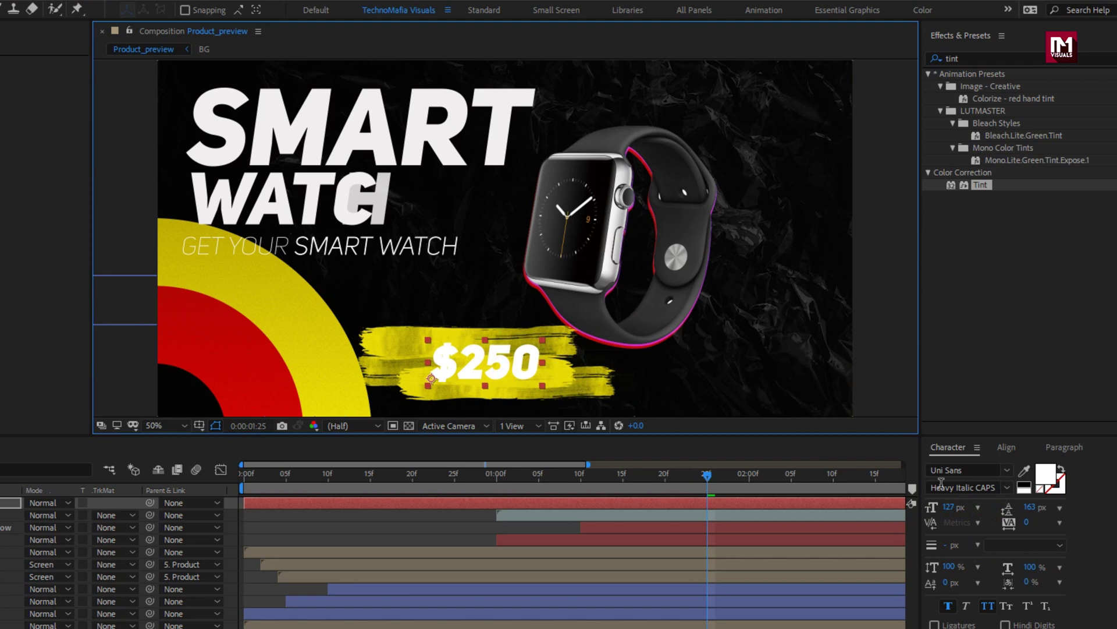
left_click_drag(950, 513, 989, 505)
left_click(480, 366)
left_click_drag(478, 361, 468, 362)
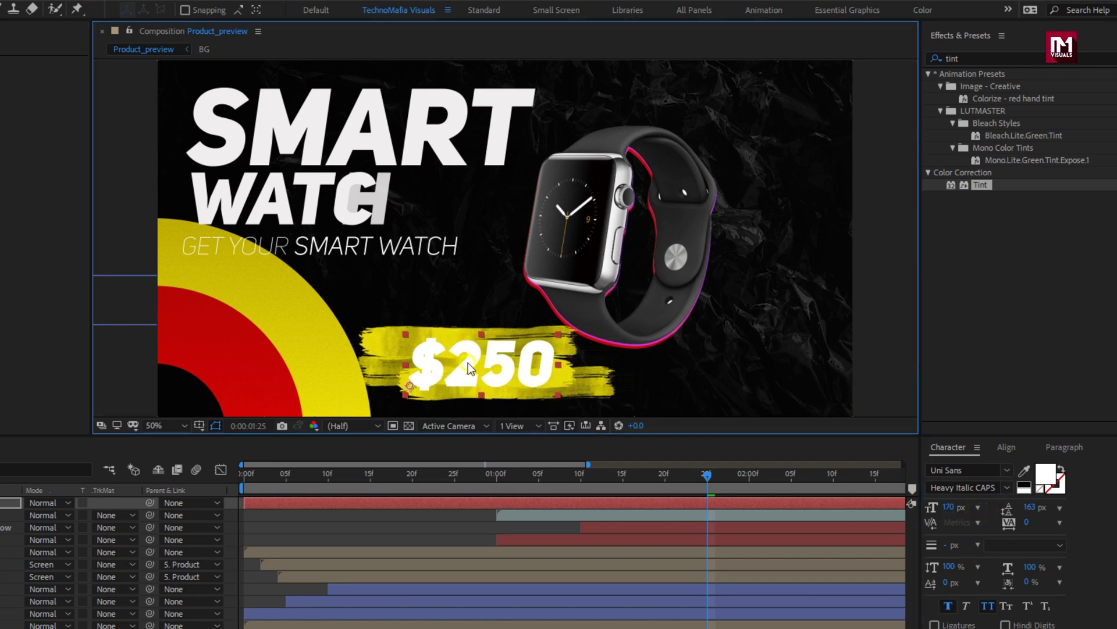
Find the Fill effect and apply it to the $250 text
left_click(965, 56)
type("fill")
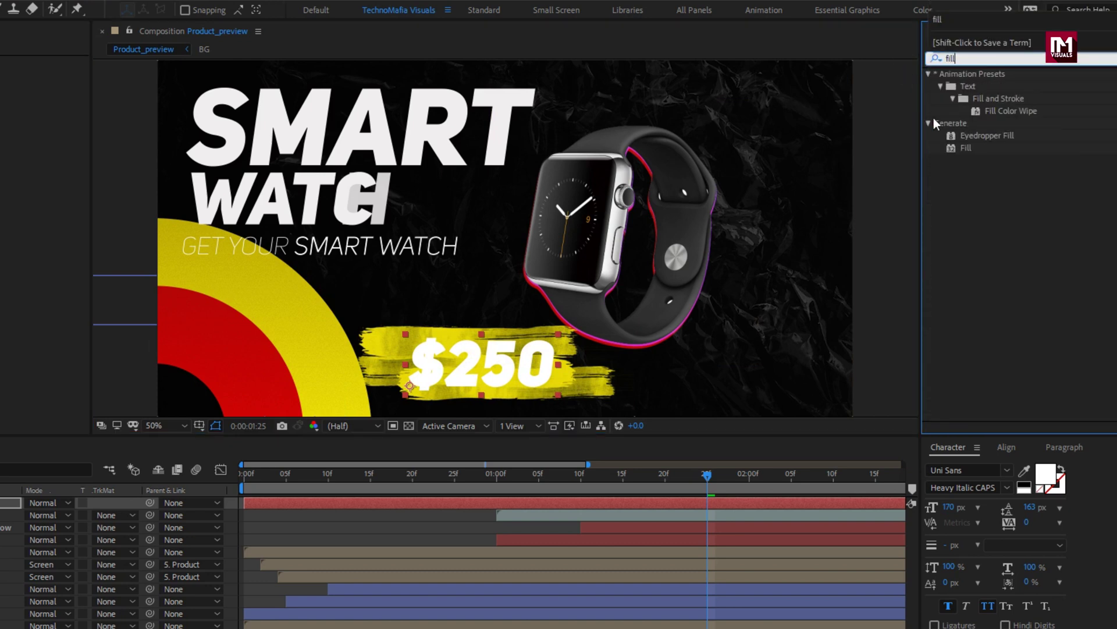
double_click(962, 147)
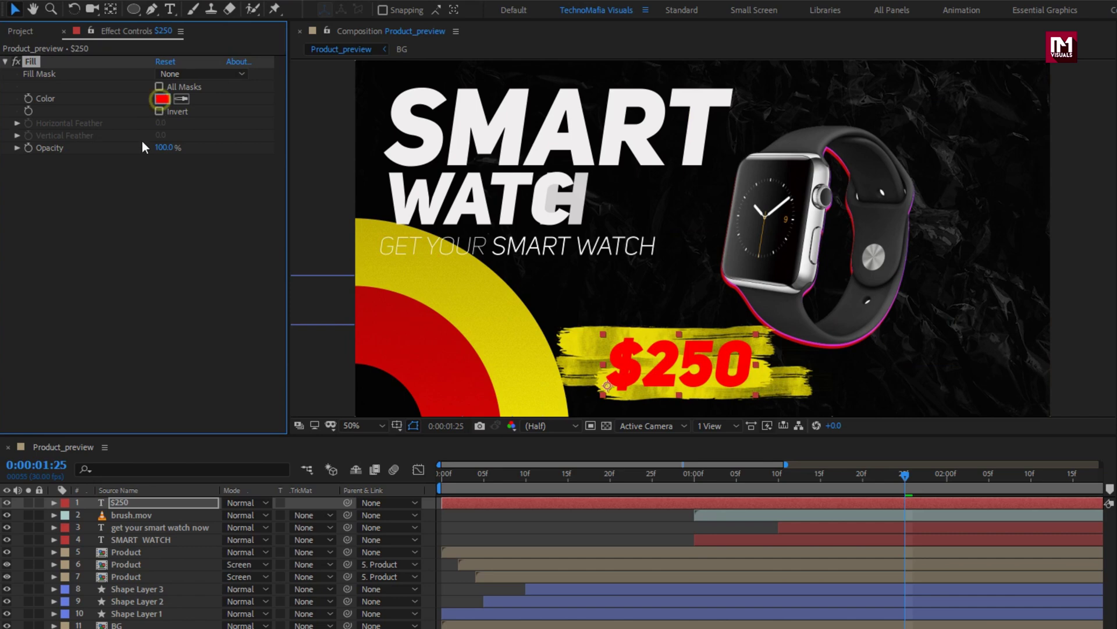
Try black as the Fill colour of the $250 text
left_click(163, 99)
left_click(207, 217)
left_click(221, 356)
left_click(492, 179)
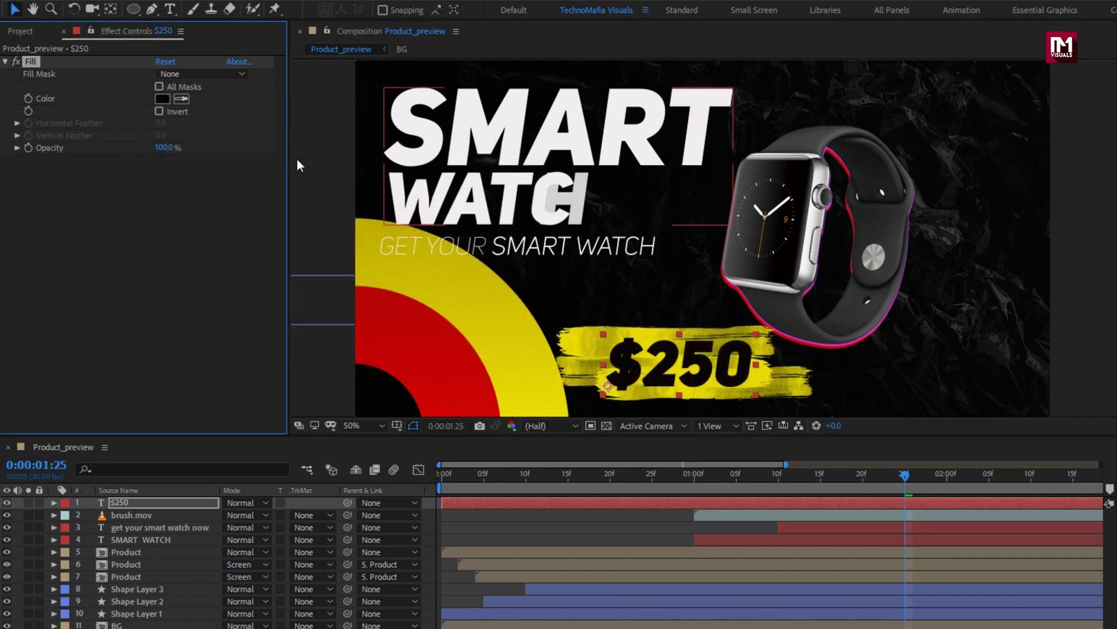
Set the Fill colour of the $250 text to white
left_click(163, 99)
left_click_drag(207, 221, 156, 154)
key("Return")
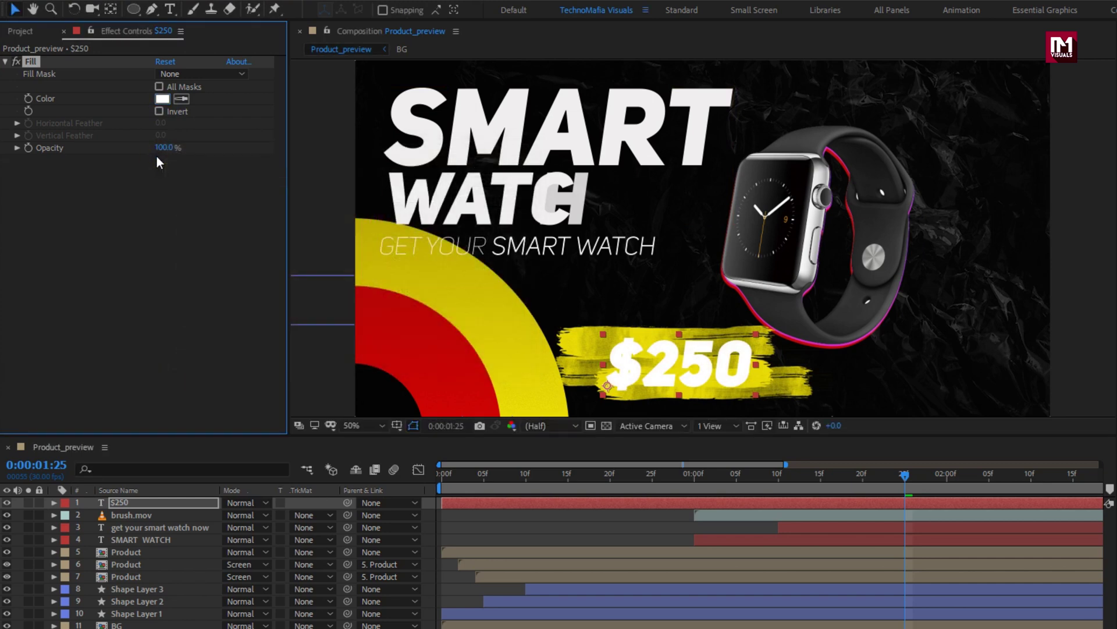
Shift the $250 layer's start to 0:00:01:06 and check its timing against the brush stroke
left_click(696, 480)
mouse_move(507, 501)
left_mouse_down()
mouse_move(815, 501)
mouse_move(779, 478)
mouse_move(742, 480)
mouse_move(759, 479)
mouse_move(769, 501)
mouse_move(781, 475)
mouse_move(818, 479)
left_mouse_up()
left_click(765, 474)
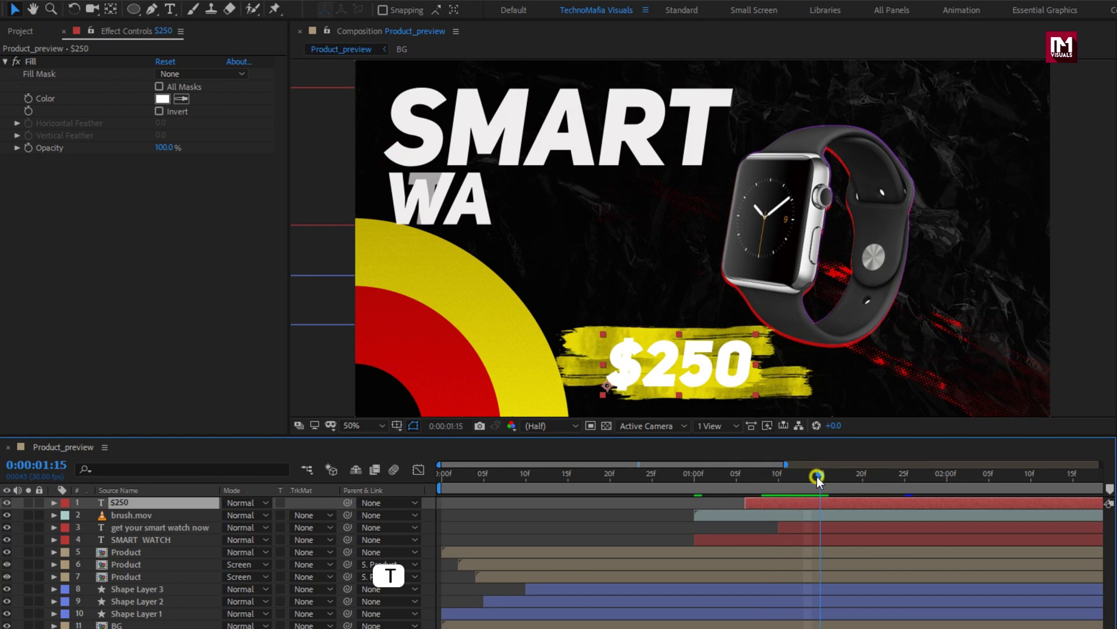
Keyframe the $250 layer's Opacity from 0% at 0:00:01:06 to 100% at 0:00:01:15, shift the layer's start to 0:00:01:08, and collapse it
key("t")
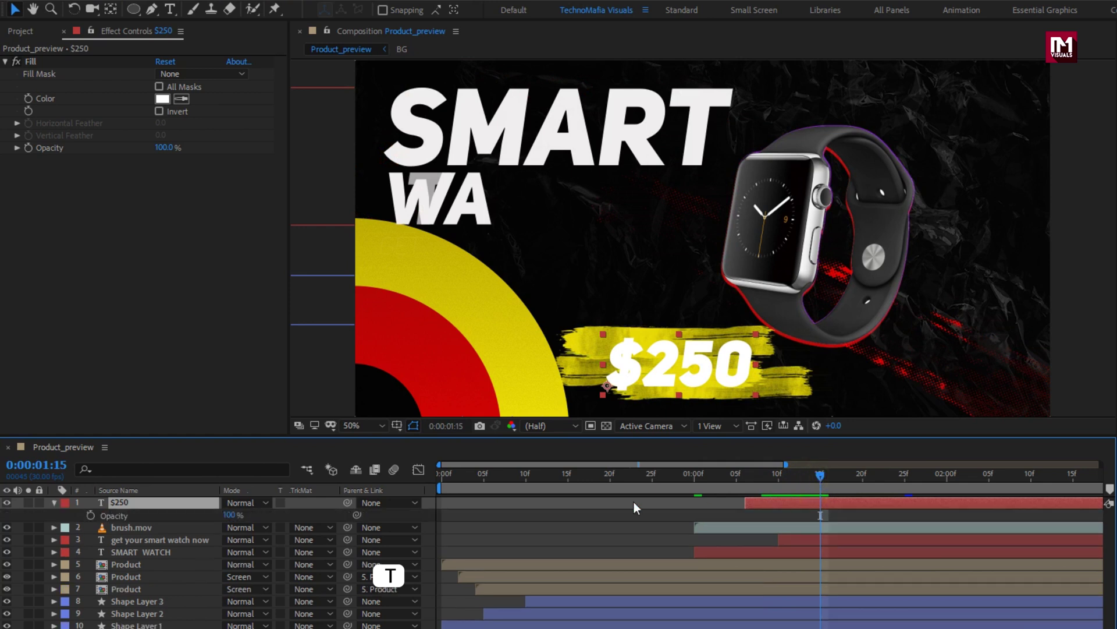
left_click(92, 515)
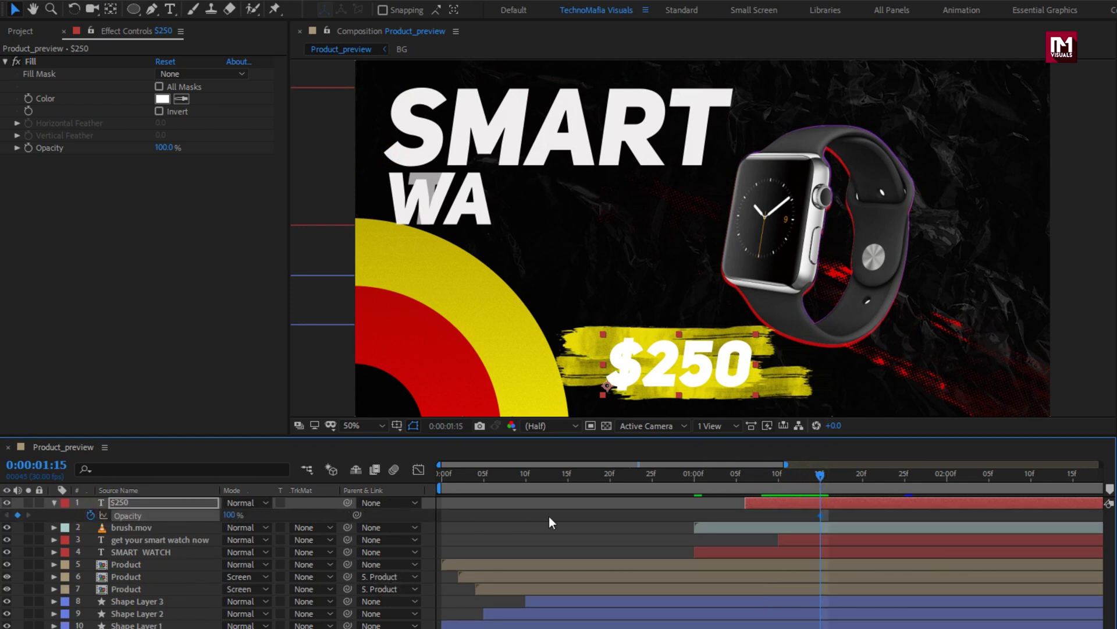
left_click(745, 475)
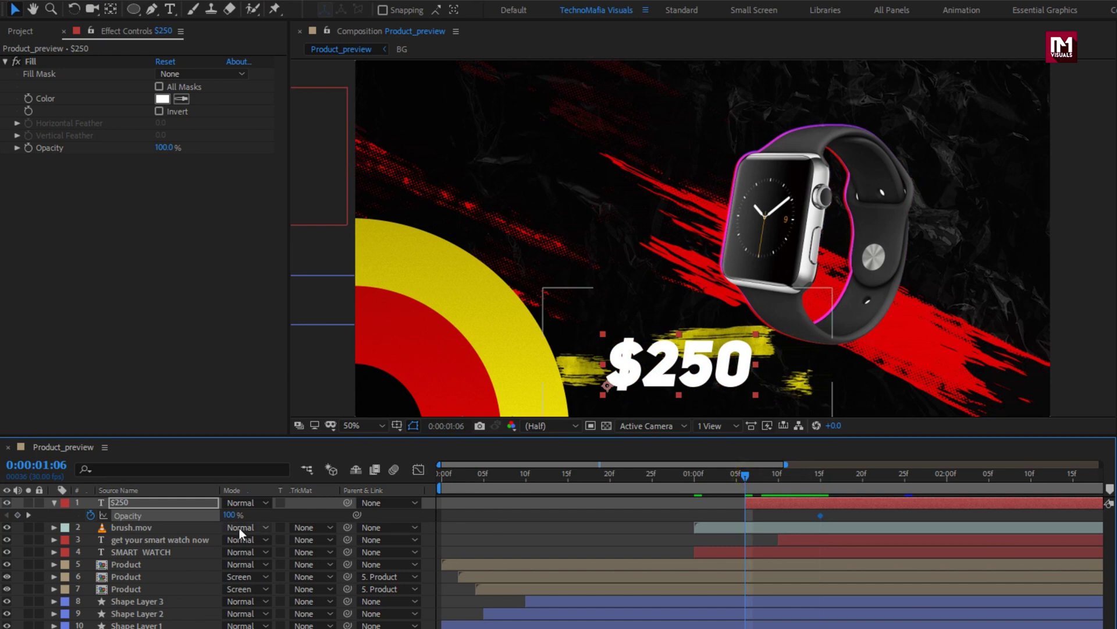
left_click_drag(229, 514, 107, 517)
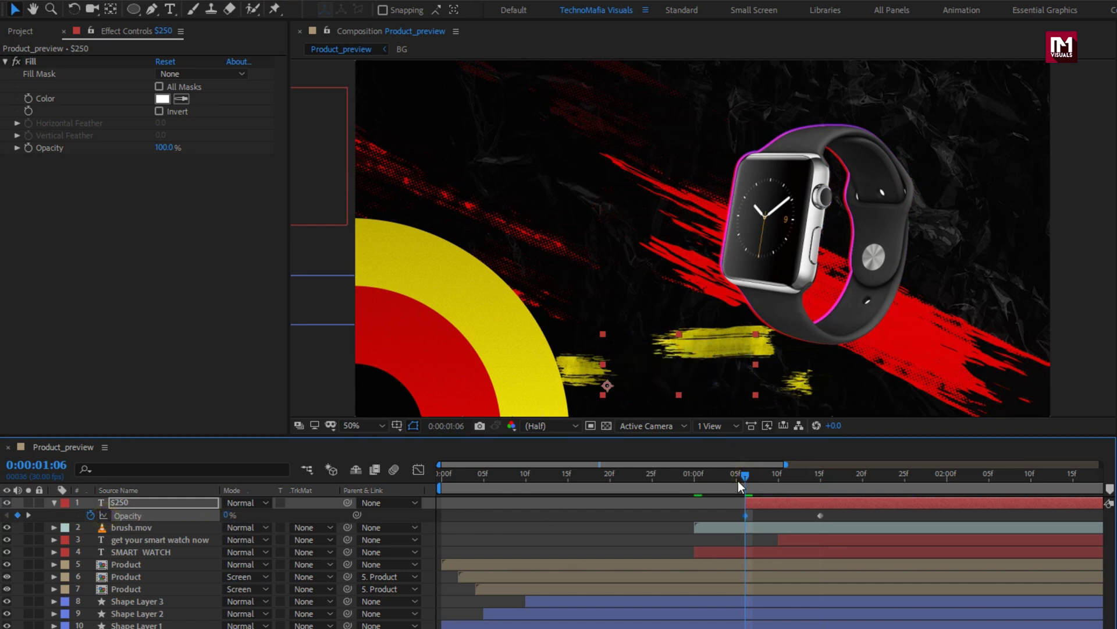
left_click_drag(752, 479, 934, 482)
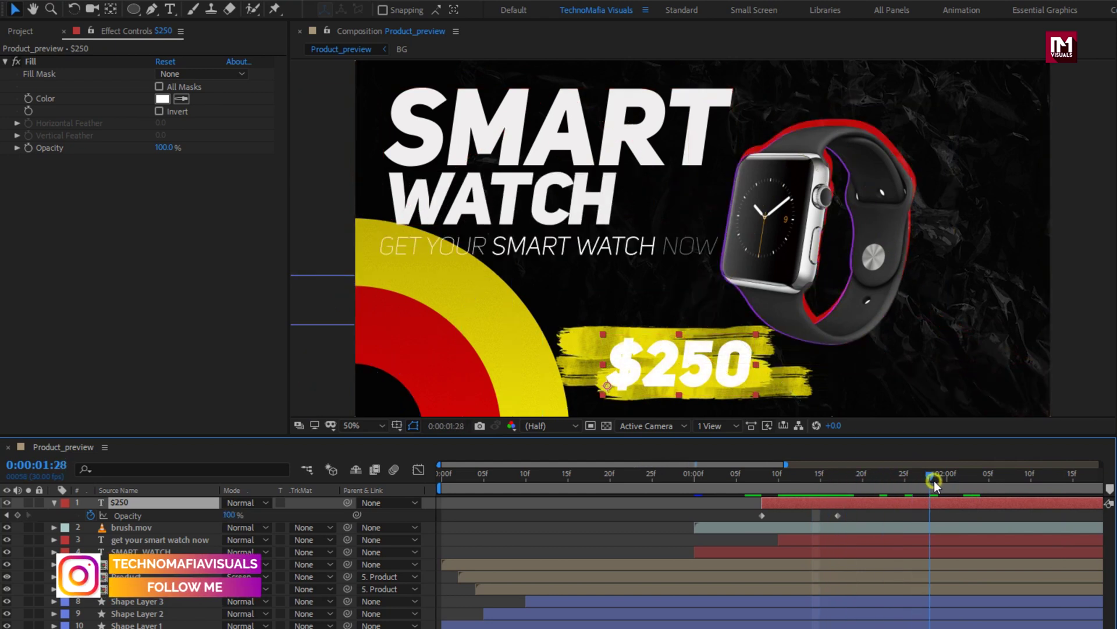
left_click(53, 502)
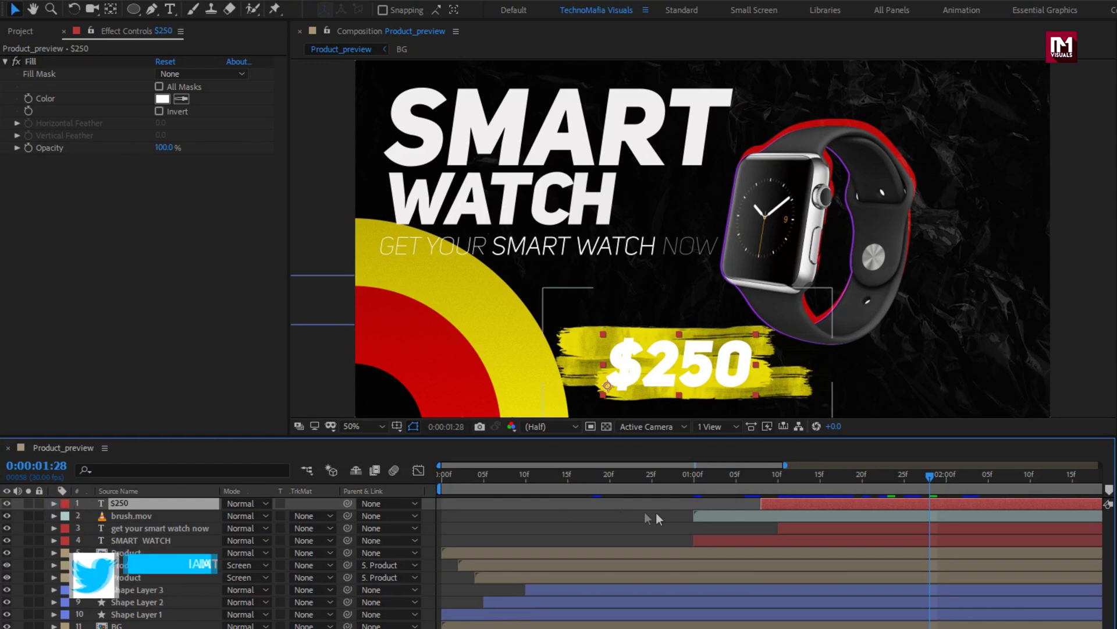
Set the work area to end at about 0:00:03:00 and preview the Product_preview animation from the beginning
left_click_drag(785, 465, 1110, 469)
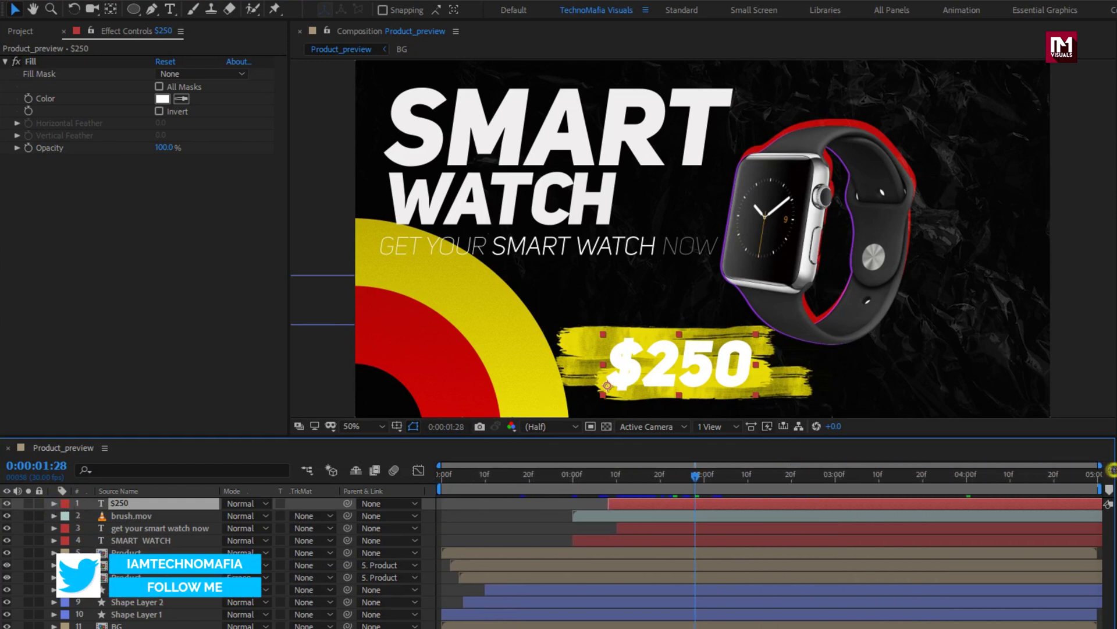
left_click(440, 477)
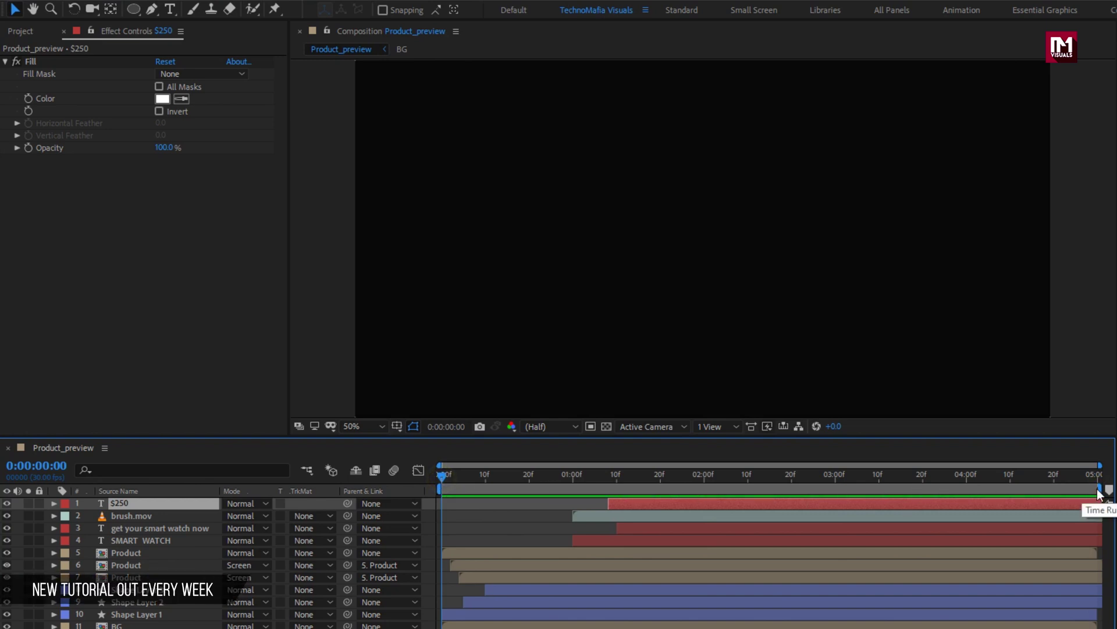
left_click_drag(1101, 489, 842, 489)
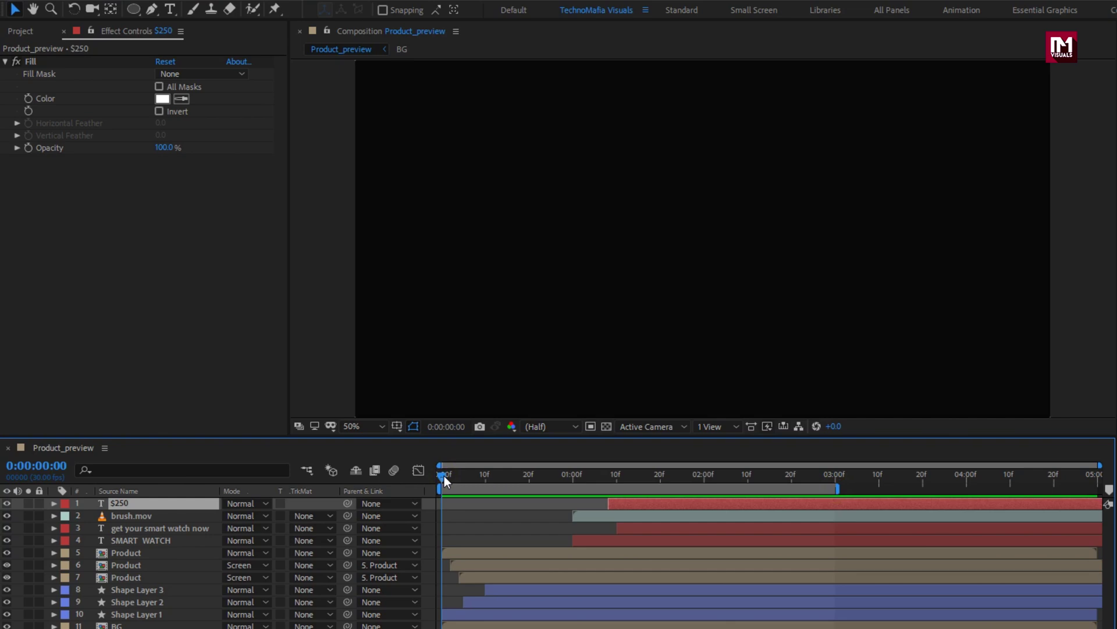
key("space")
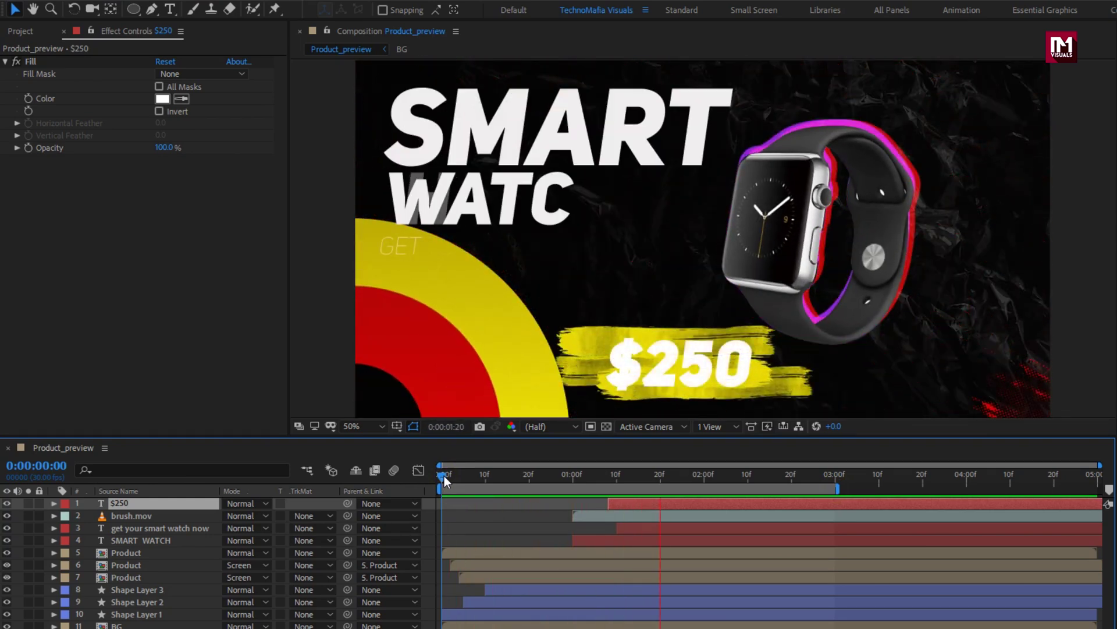